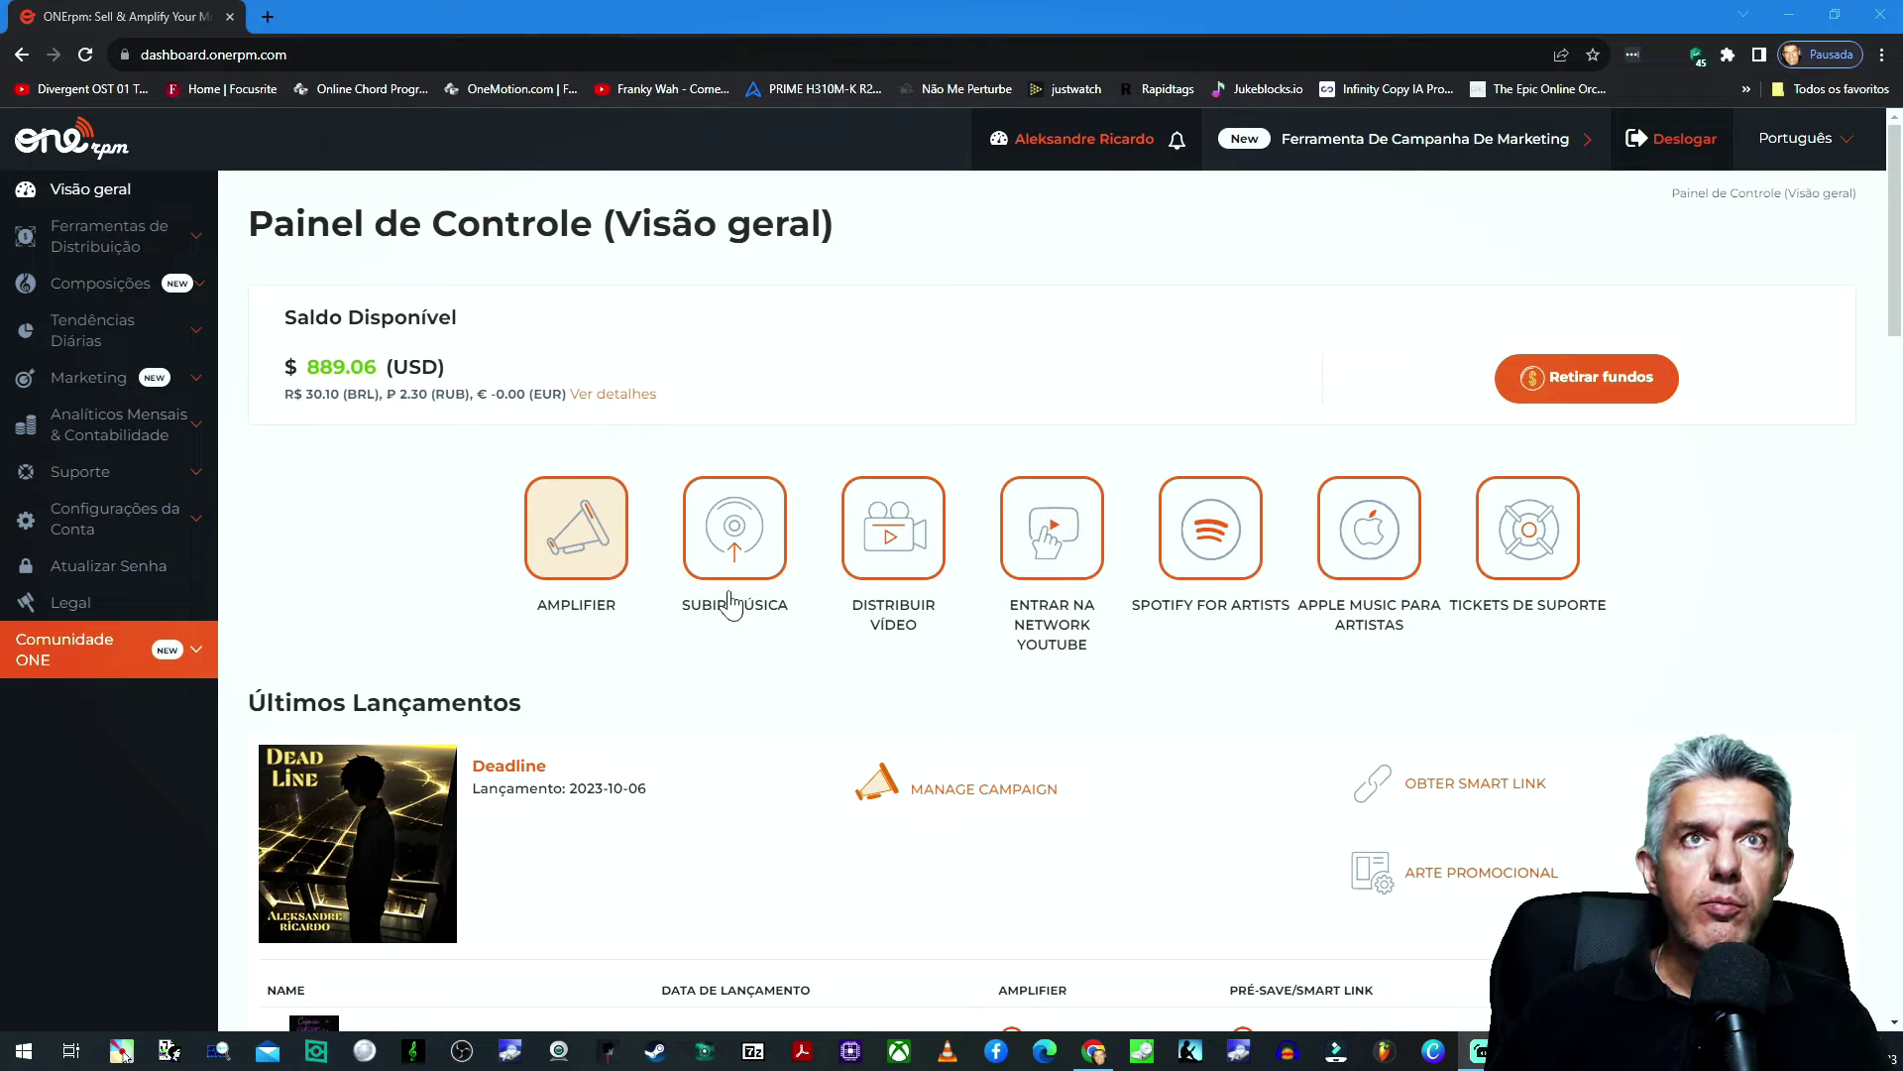
# Step: Start a new music upload and title the release "Dark Aenigma"
pyautogui.click(745, 543)
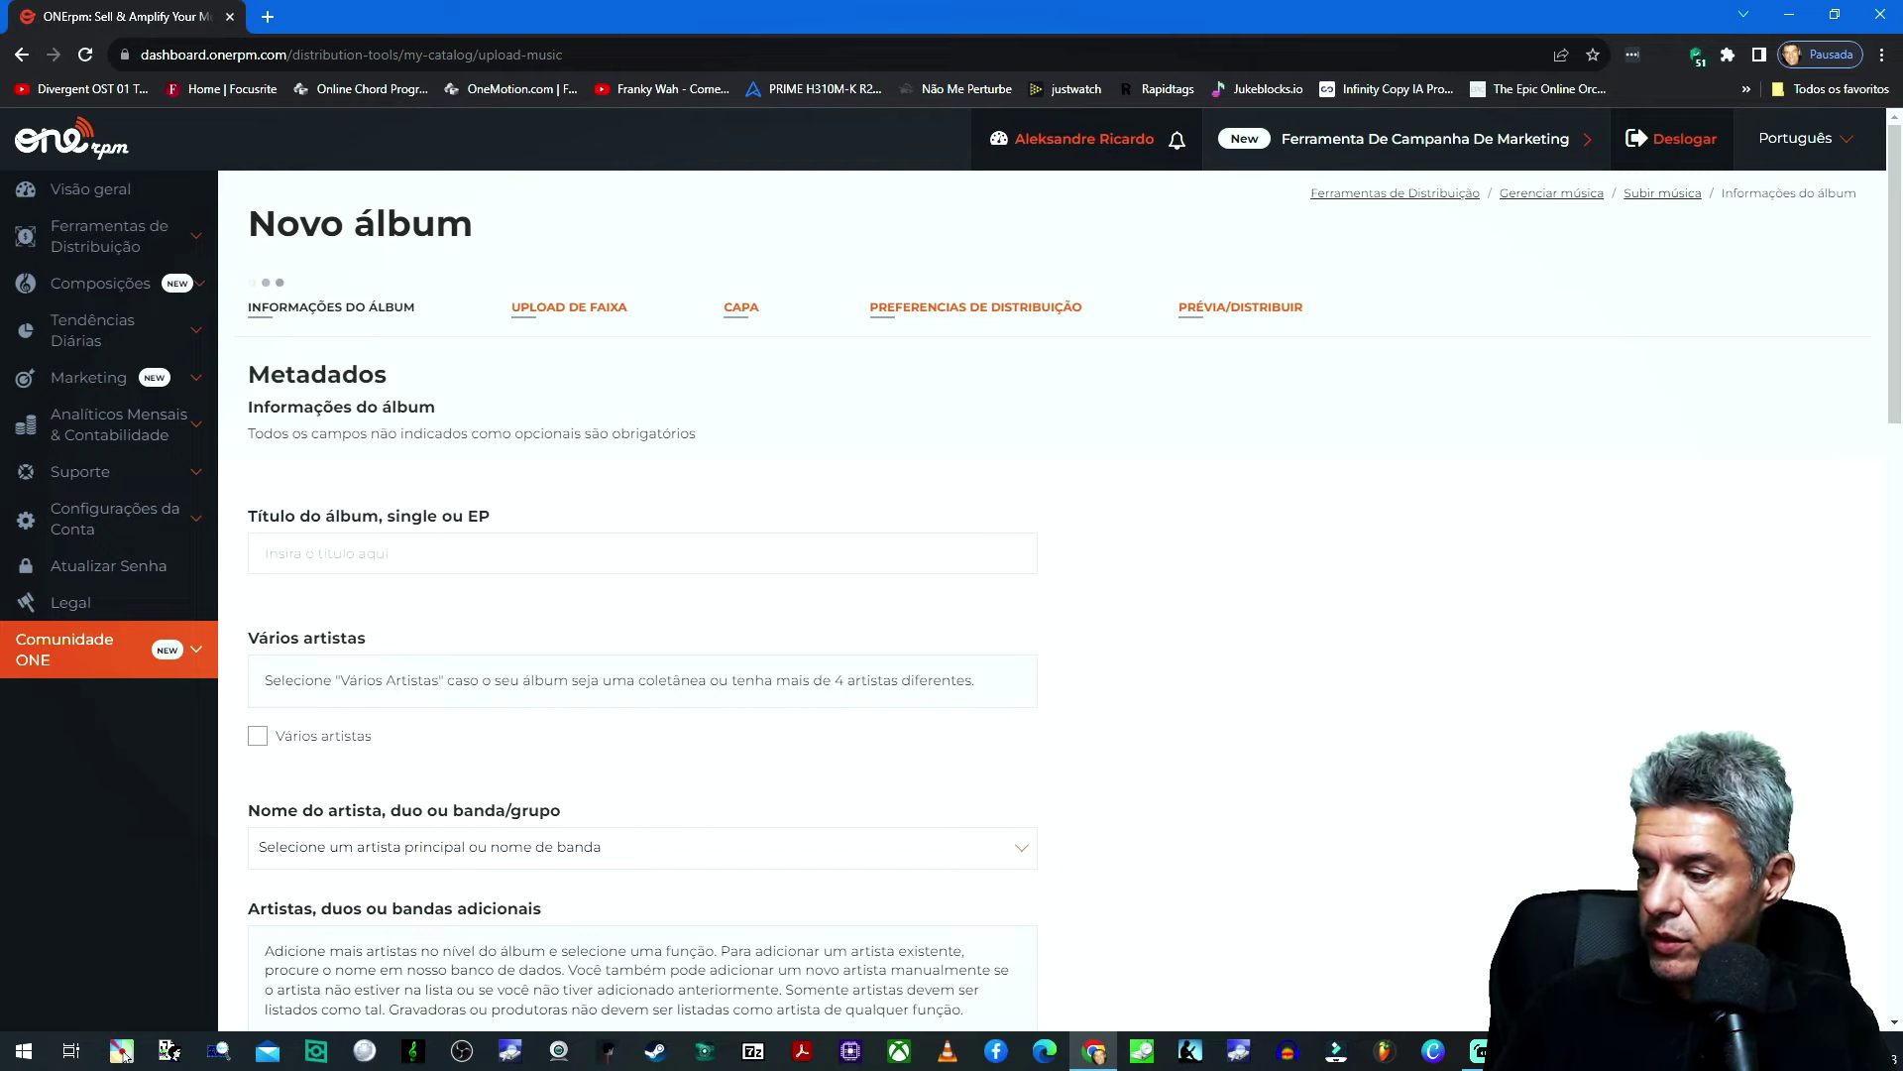
pyautogui.write('Dark Aenigma')
pyautogui.scroll(-1, 260, 630)
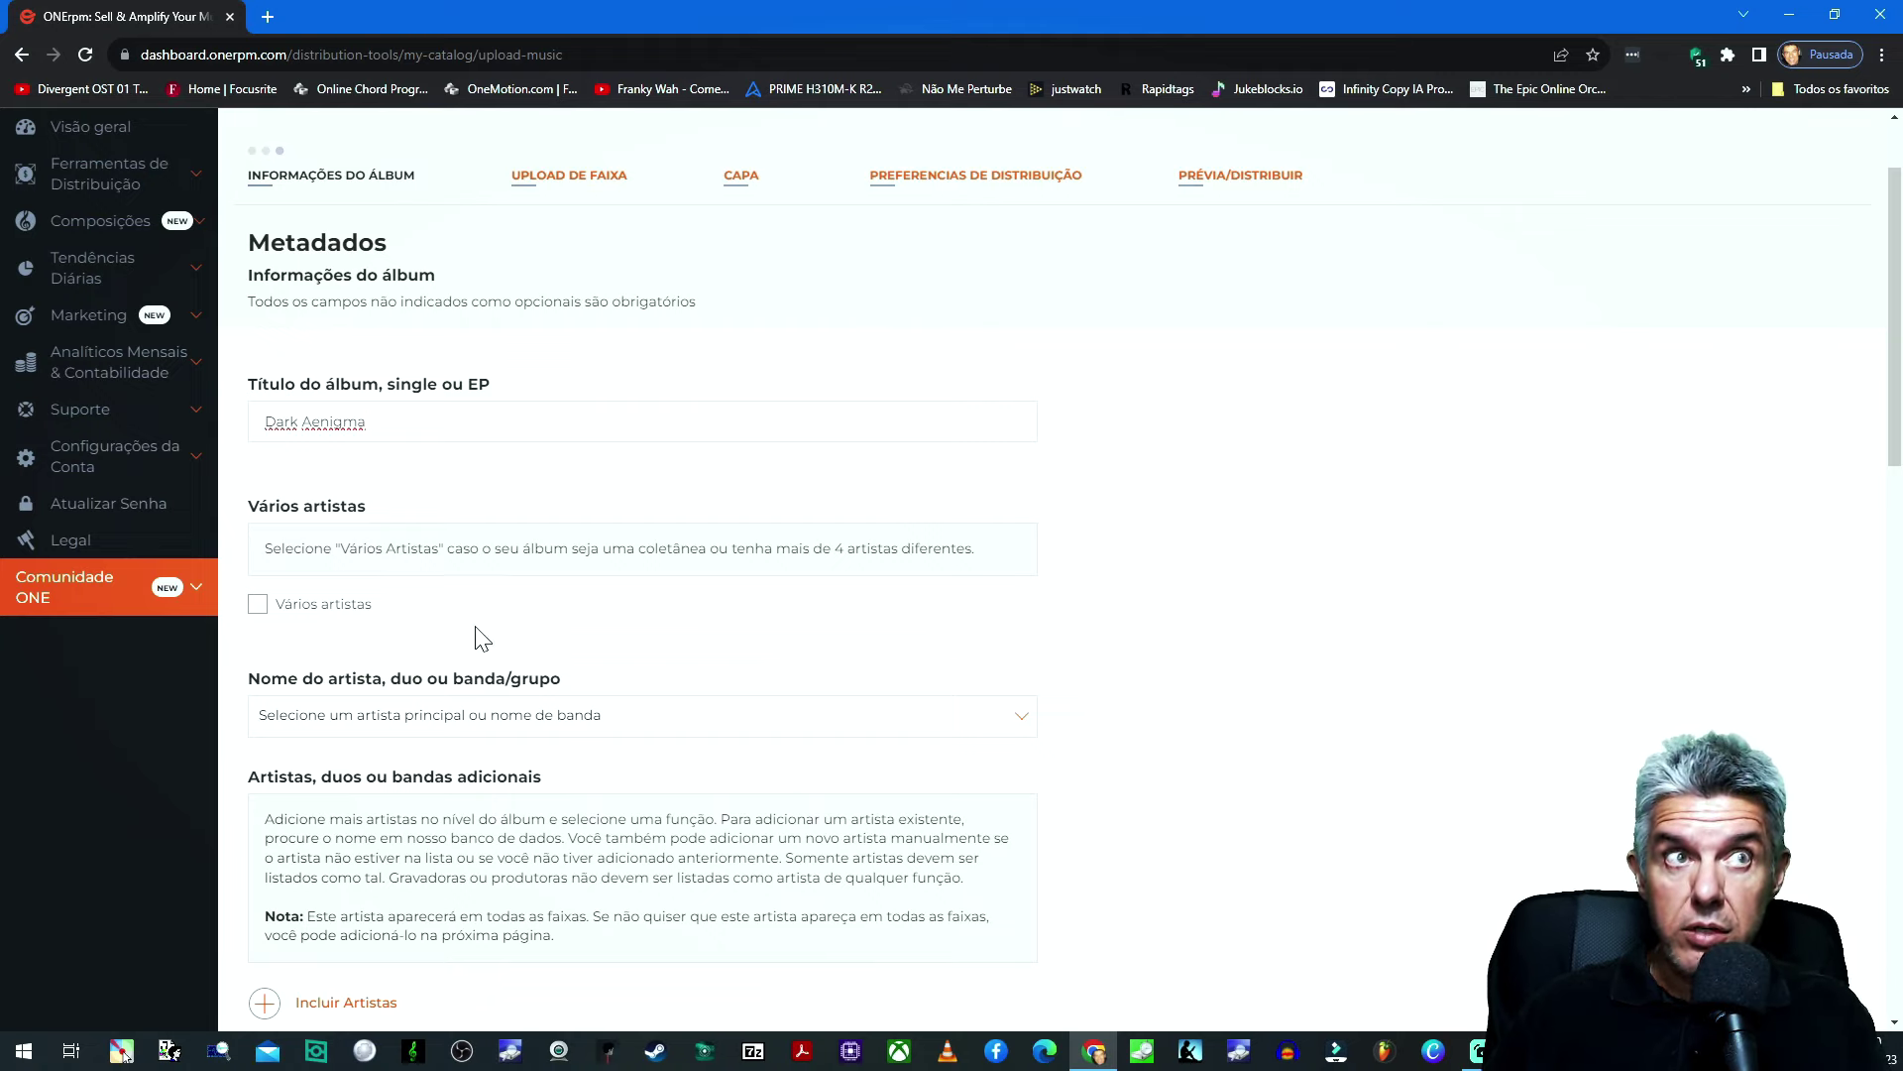
# Step: Choose the account holder's artist name as the main artist of the release
pyautogui.scroll(-1, 764, 613)
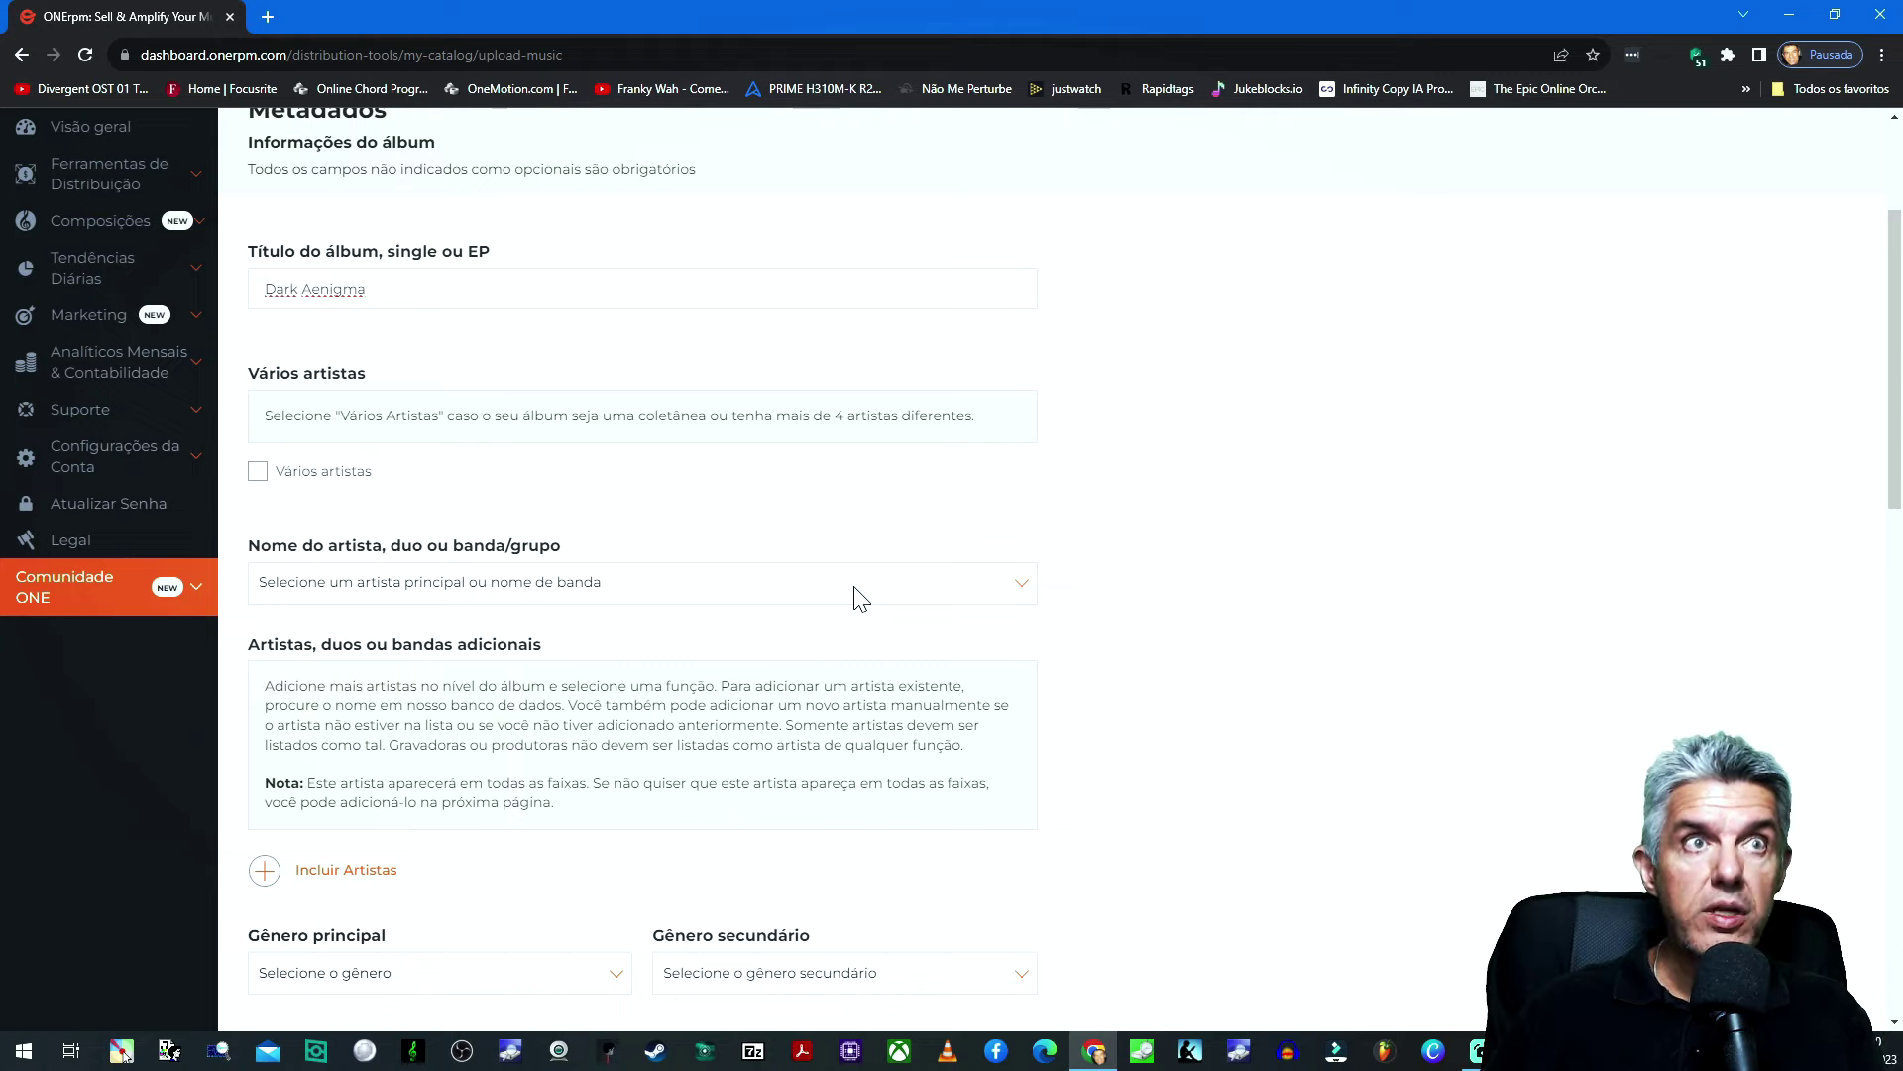
pyautogui.click(1018, 593)
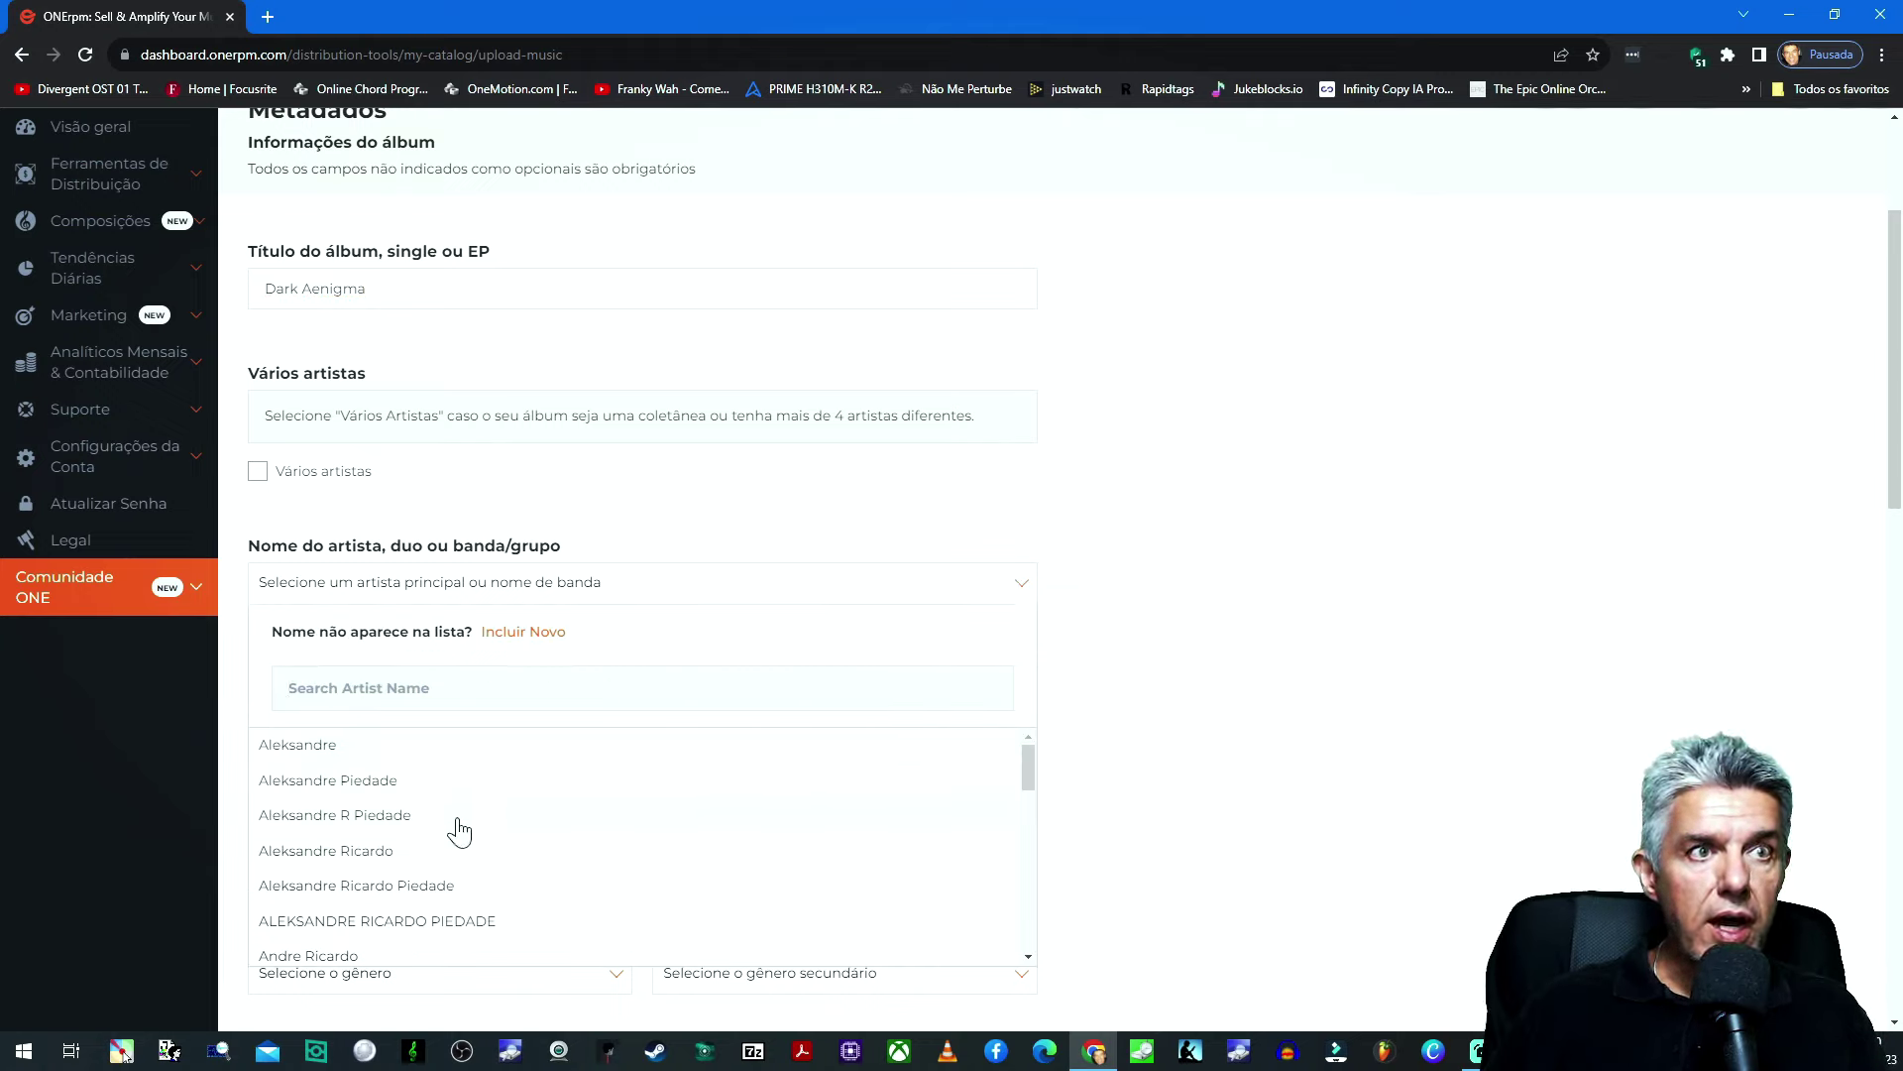
pyautogui.click(399, 860)
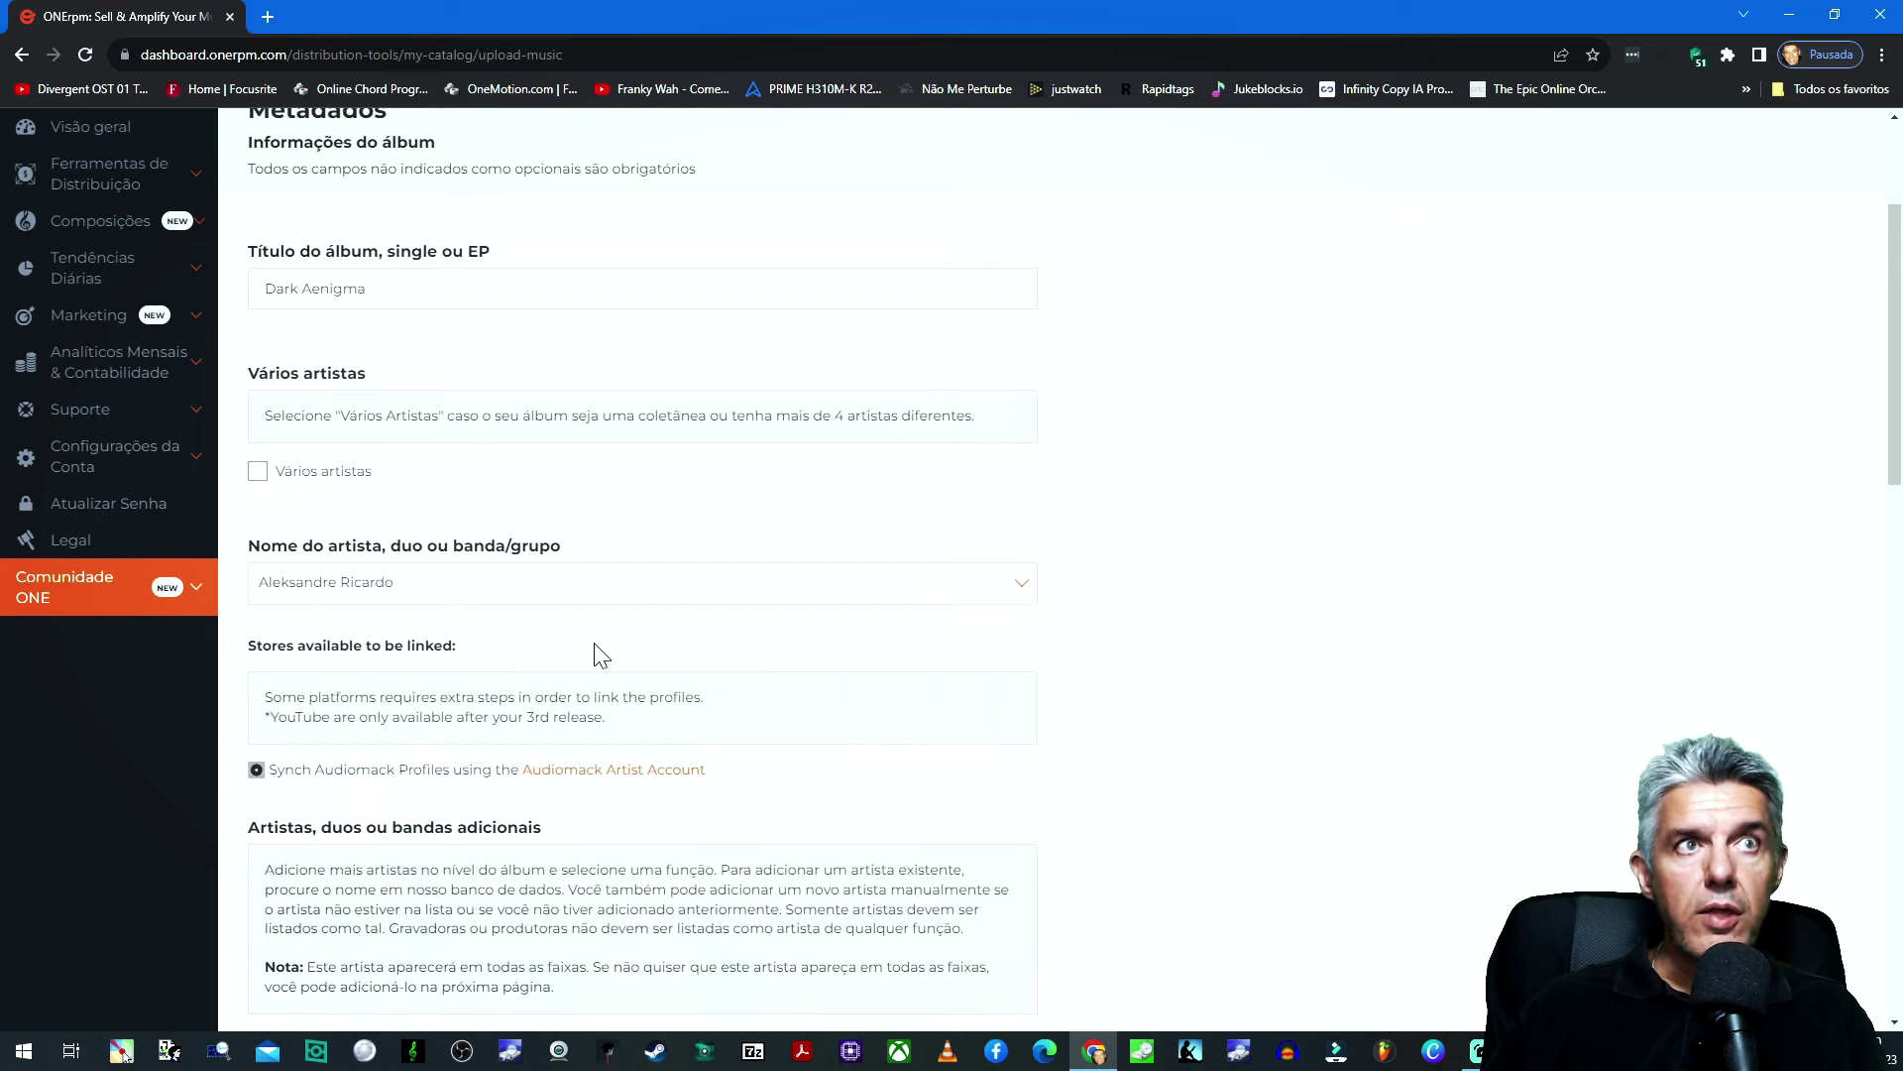
# Step: Set the album's primary genre (Gênero principal) to Pop
pyautogui.scroll(-2, 600, 655)
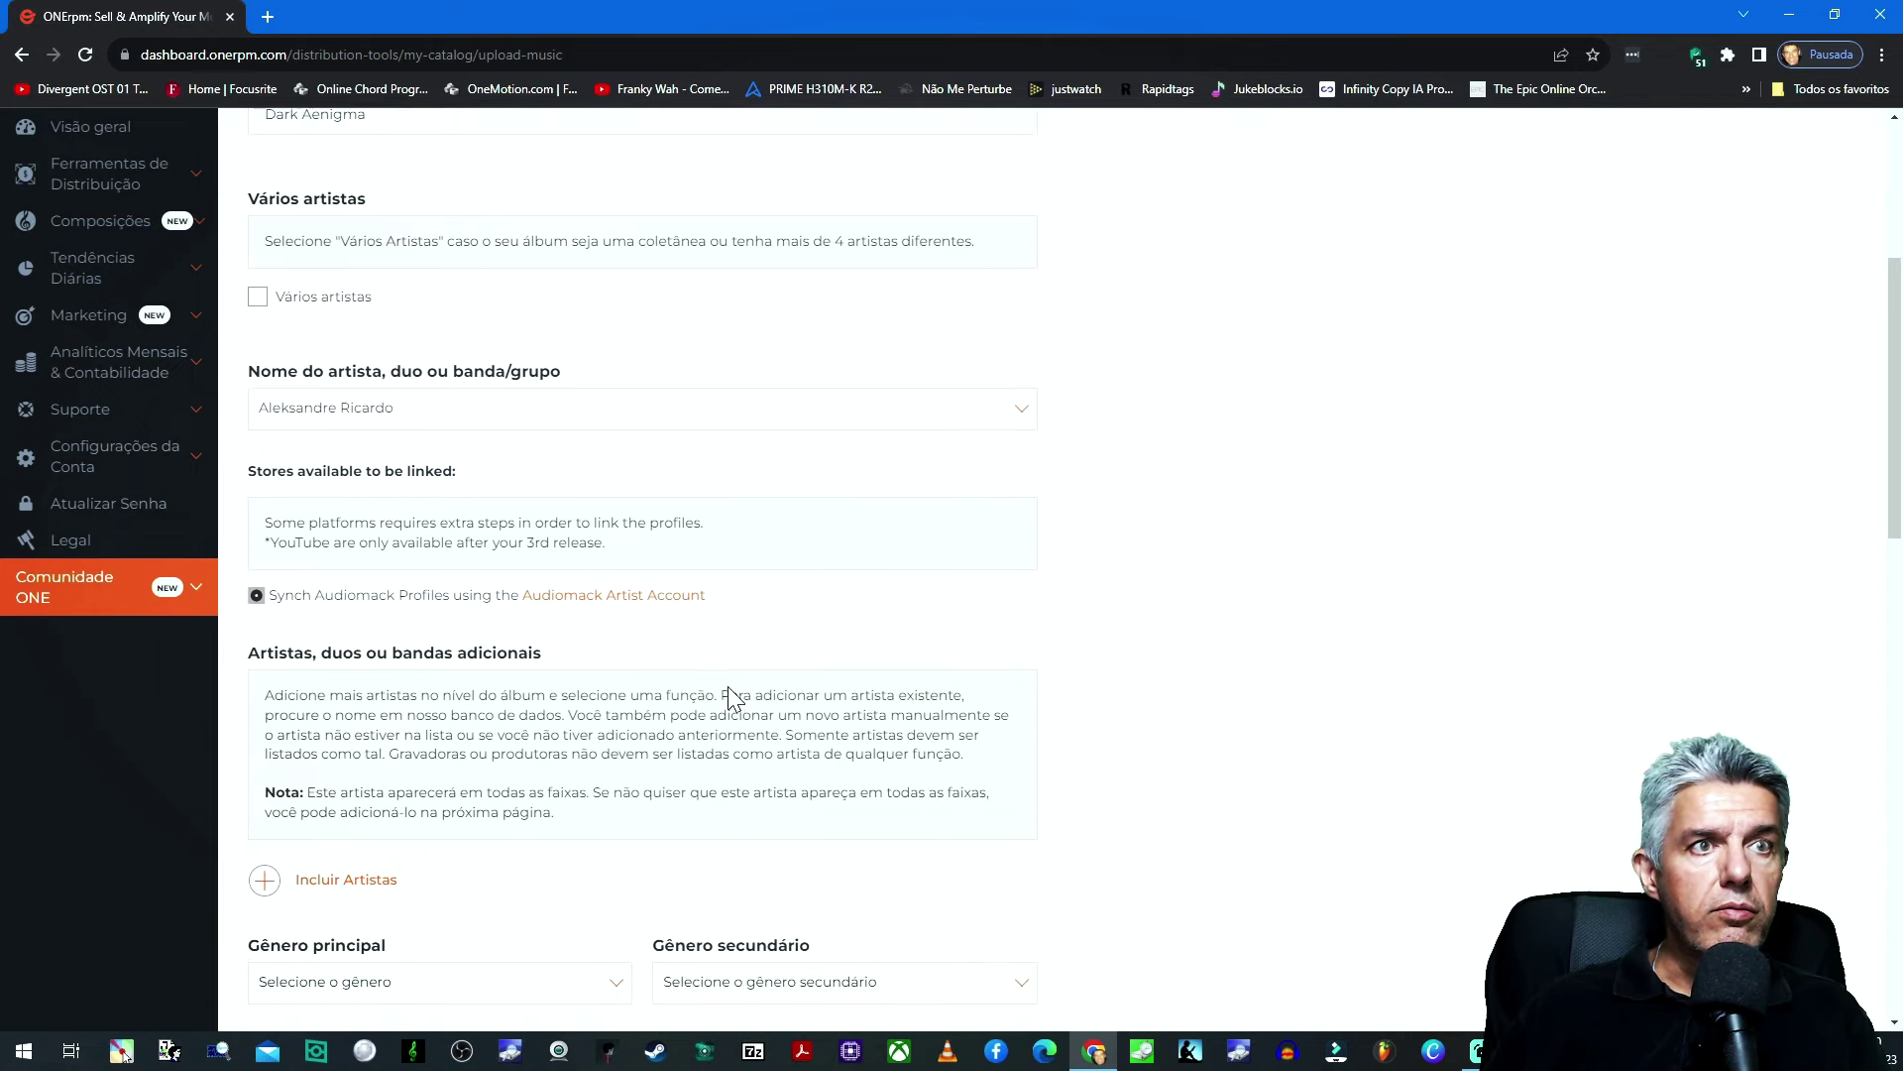
pyautogui.scroll(-2, 568, 824)
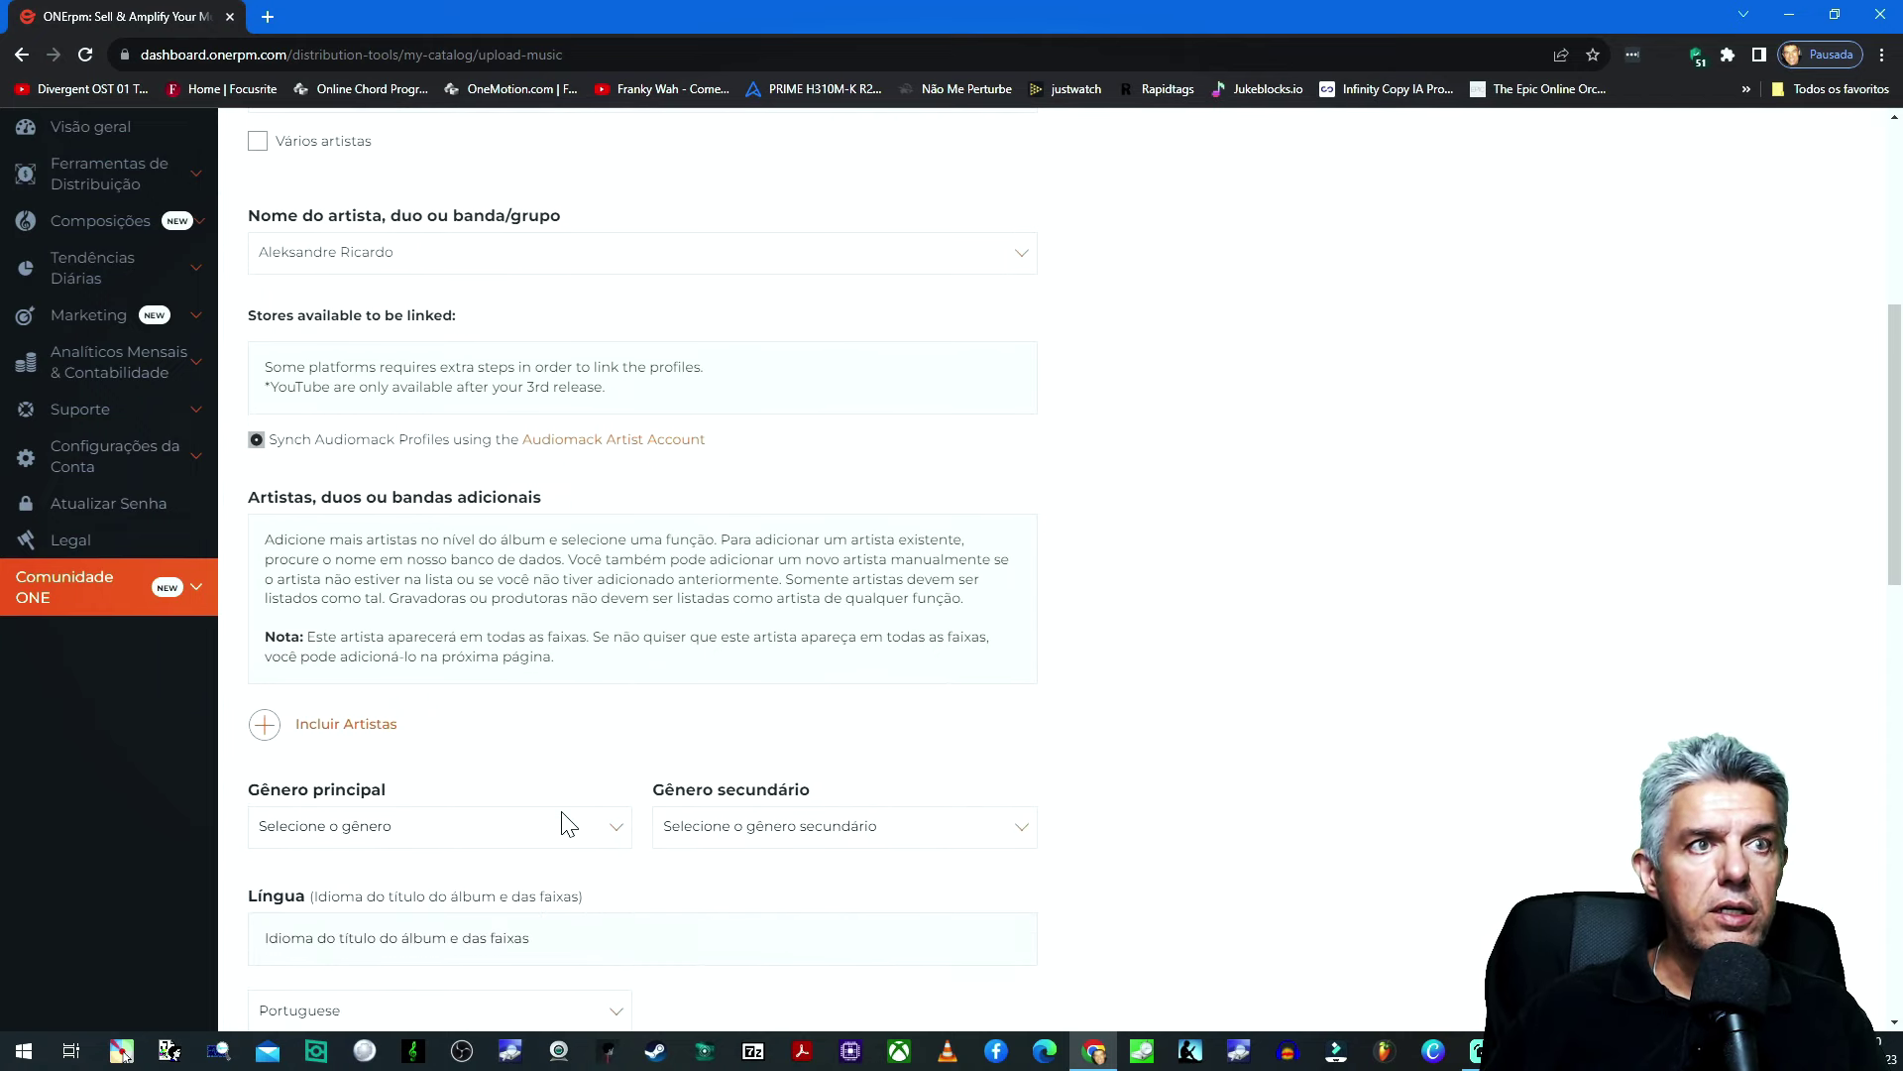
pyautogui.scroll(-1, 568, 823)
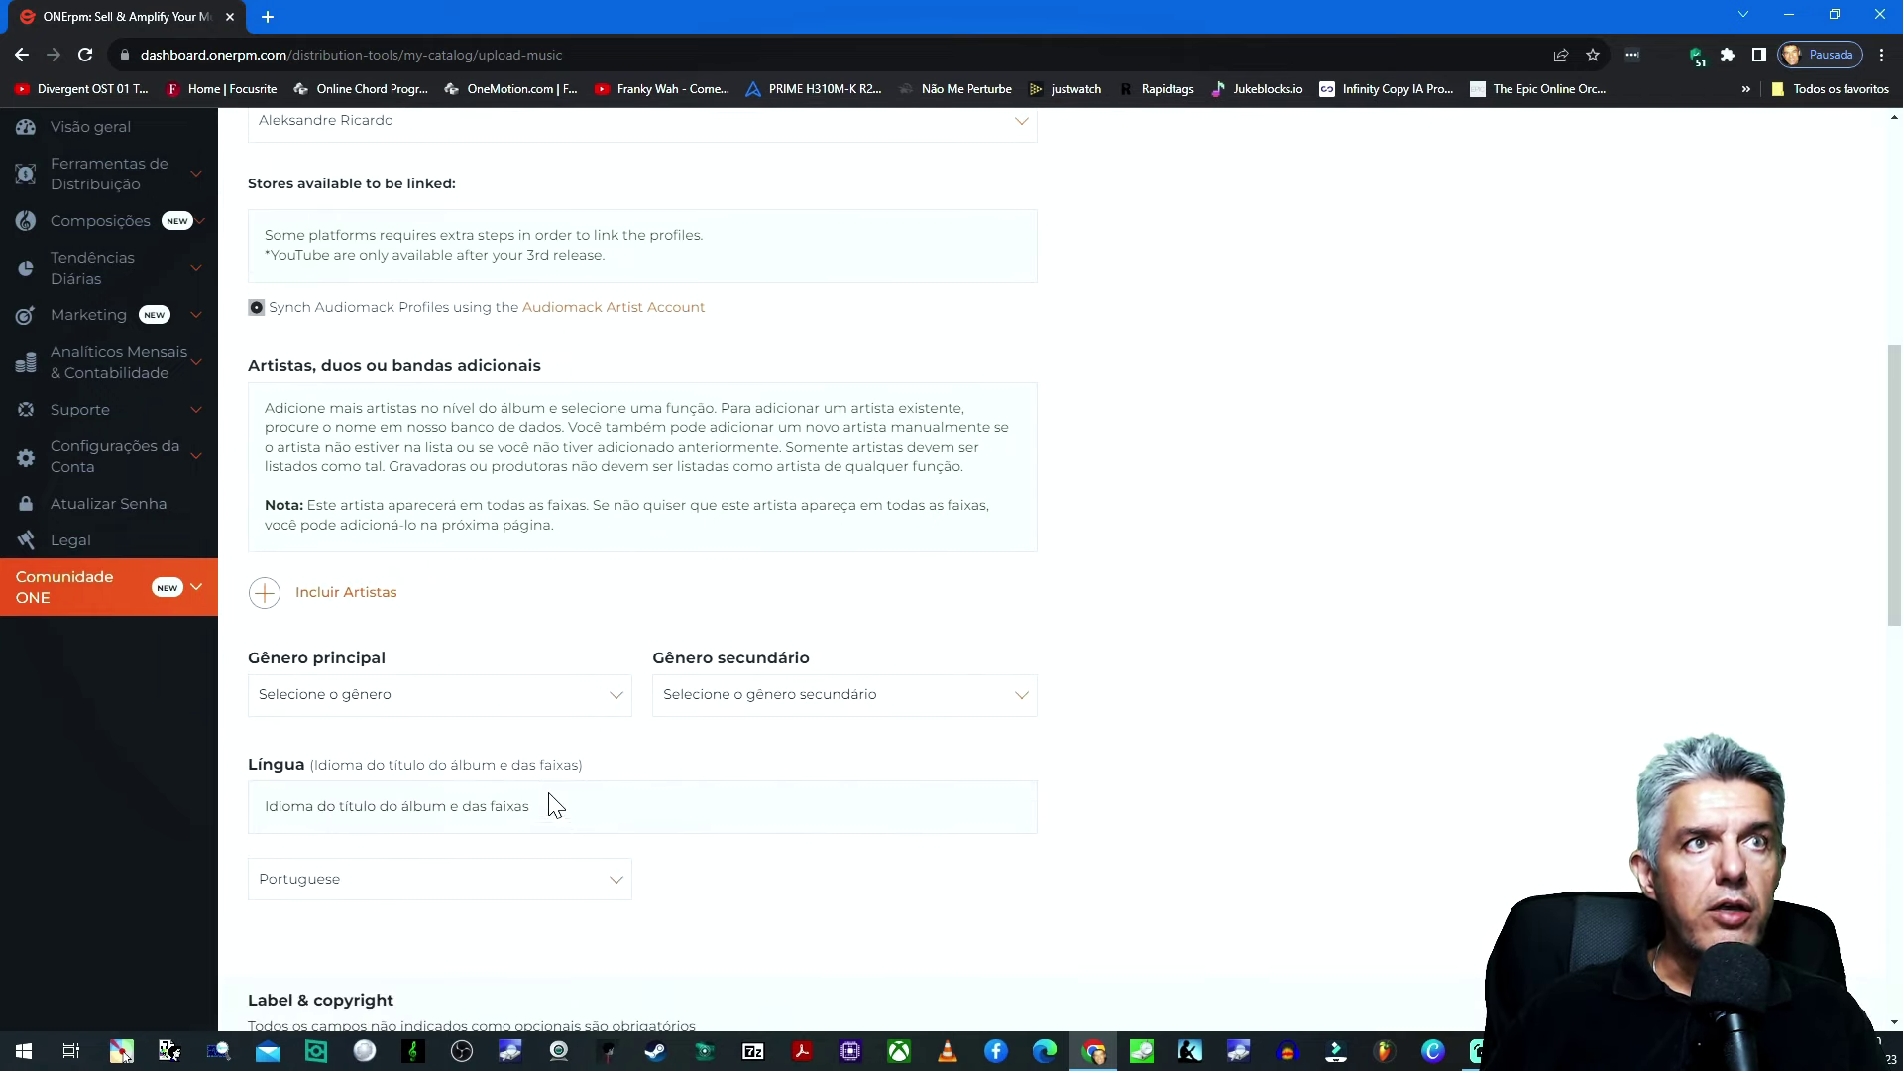
pyautogui.click(616, 700)
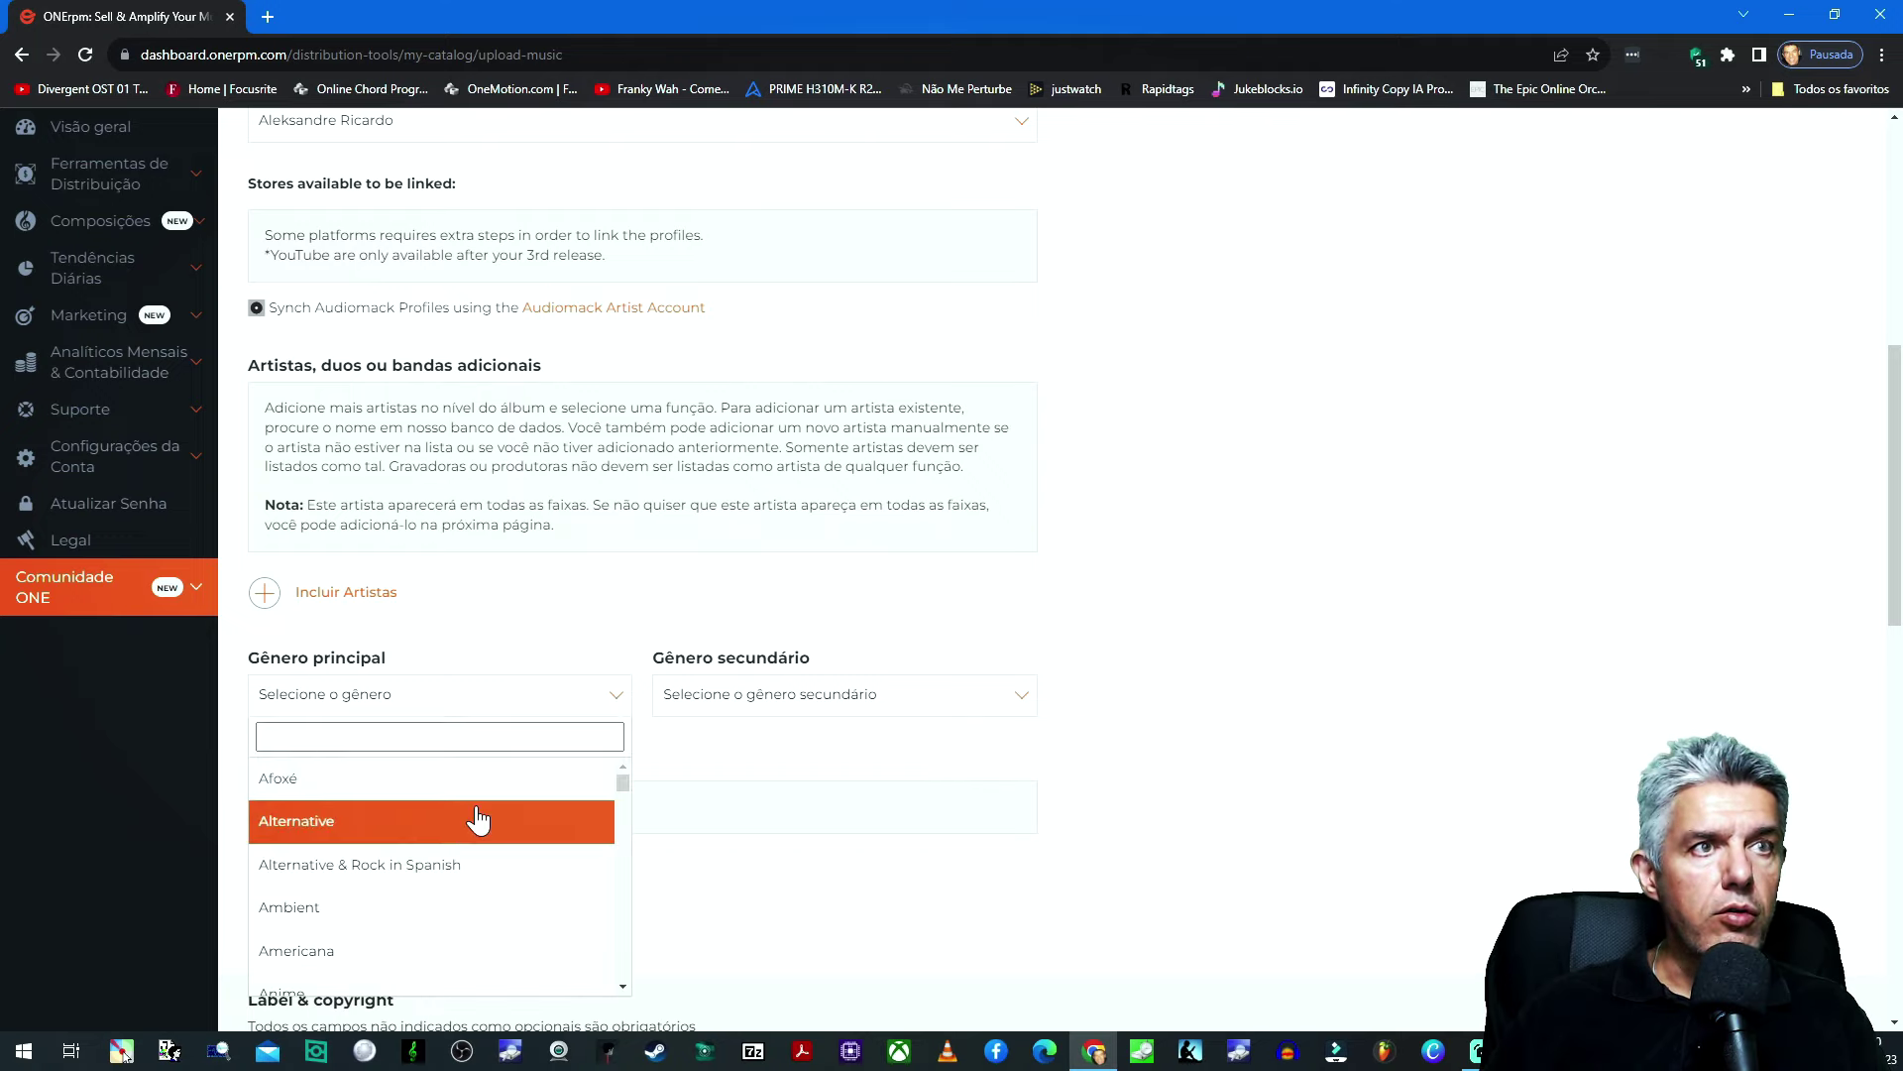
pyautogui.scroll(-2, 403, 909)
pyautogui.scroll(-7, 404, 912)
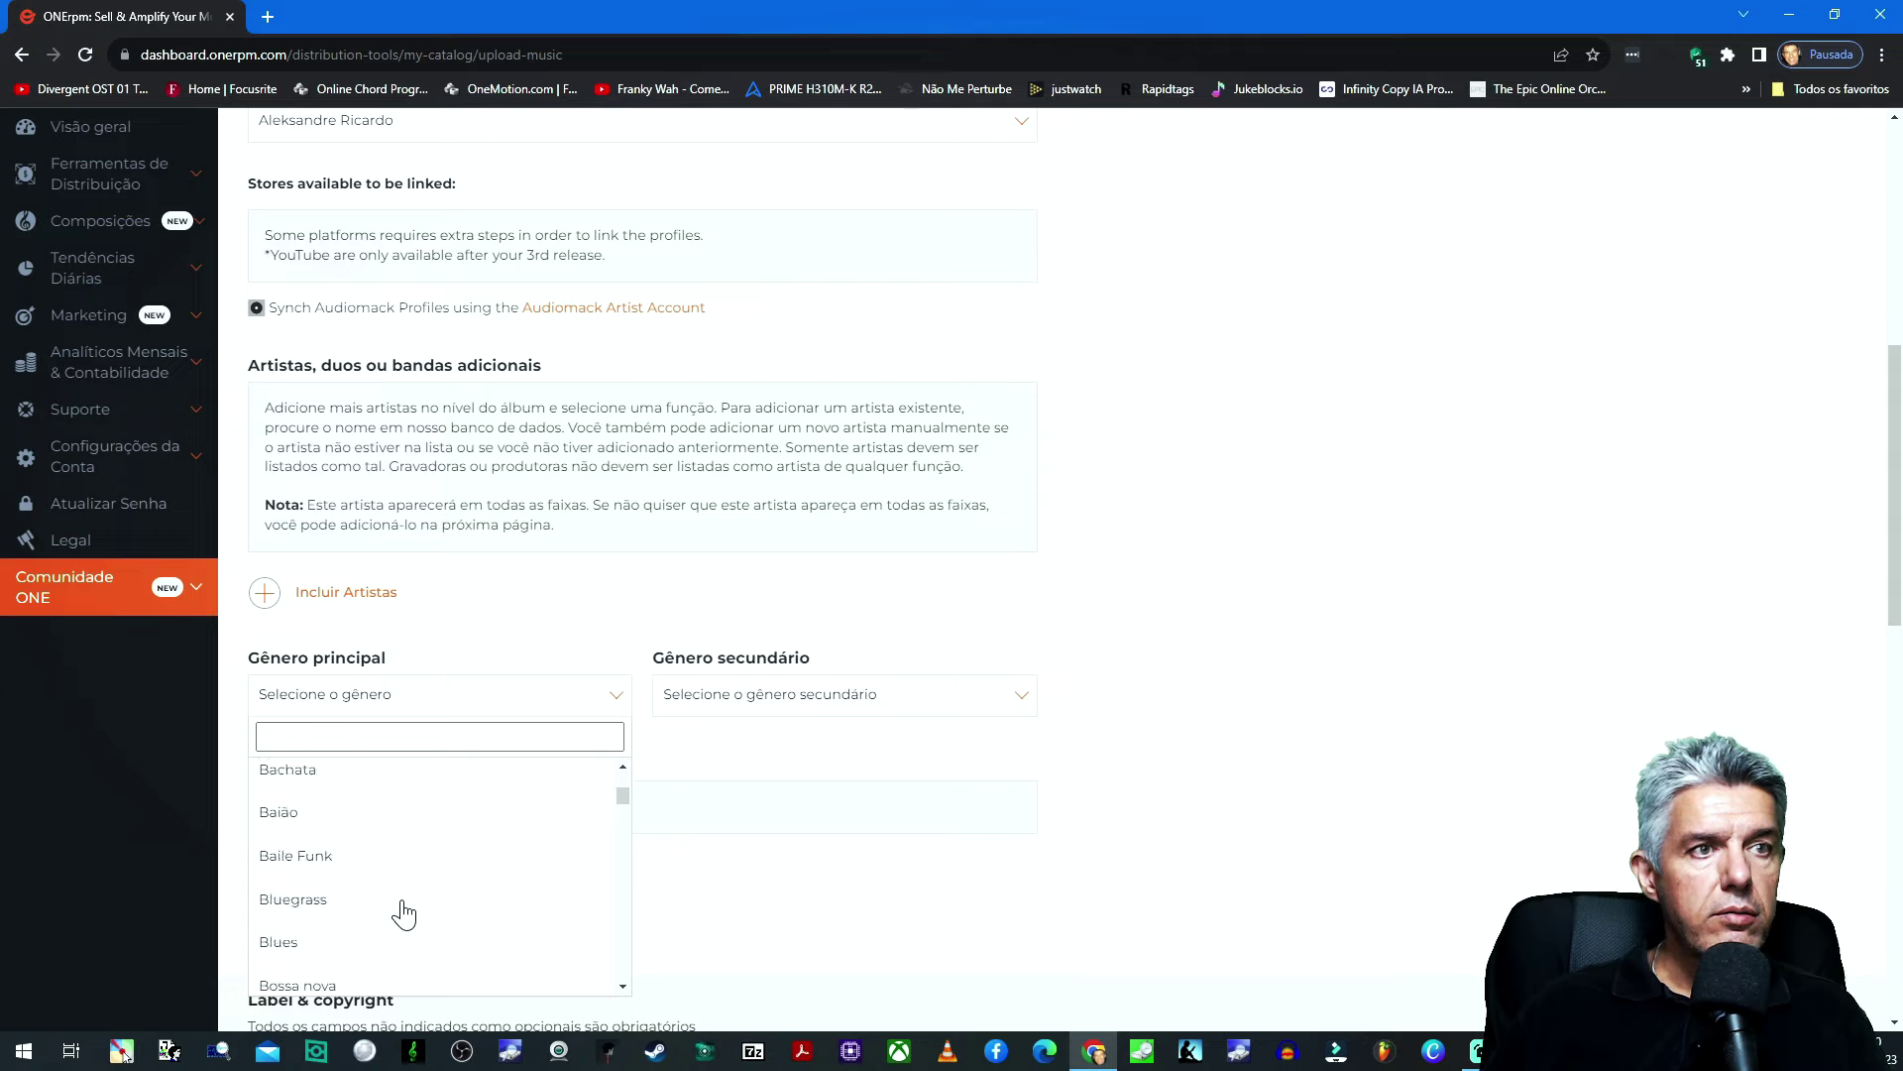
pyautogui.scroll(-8, 401, 910)
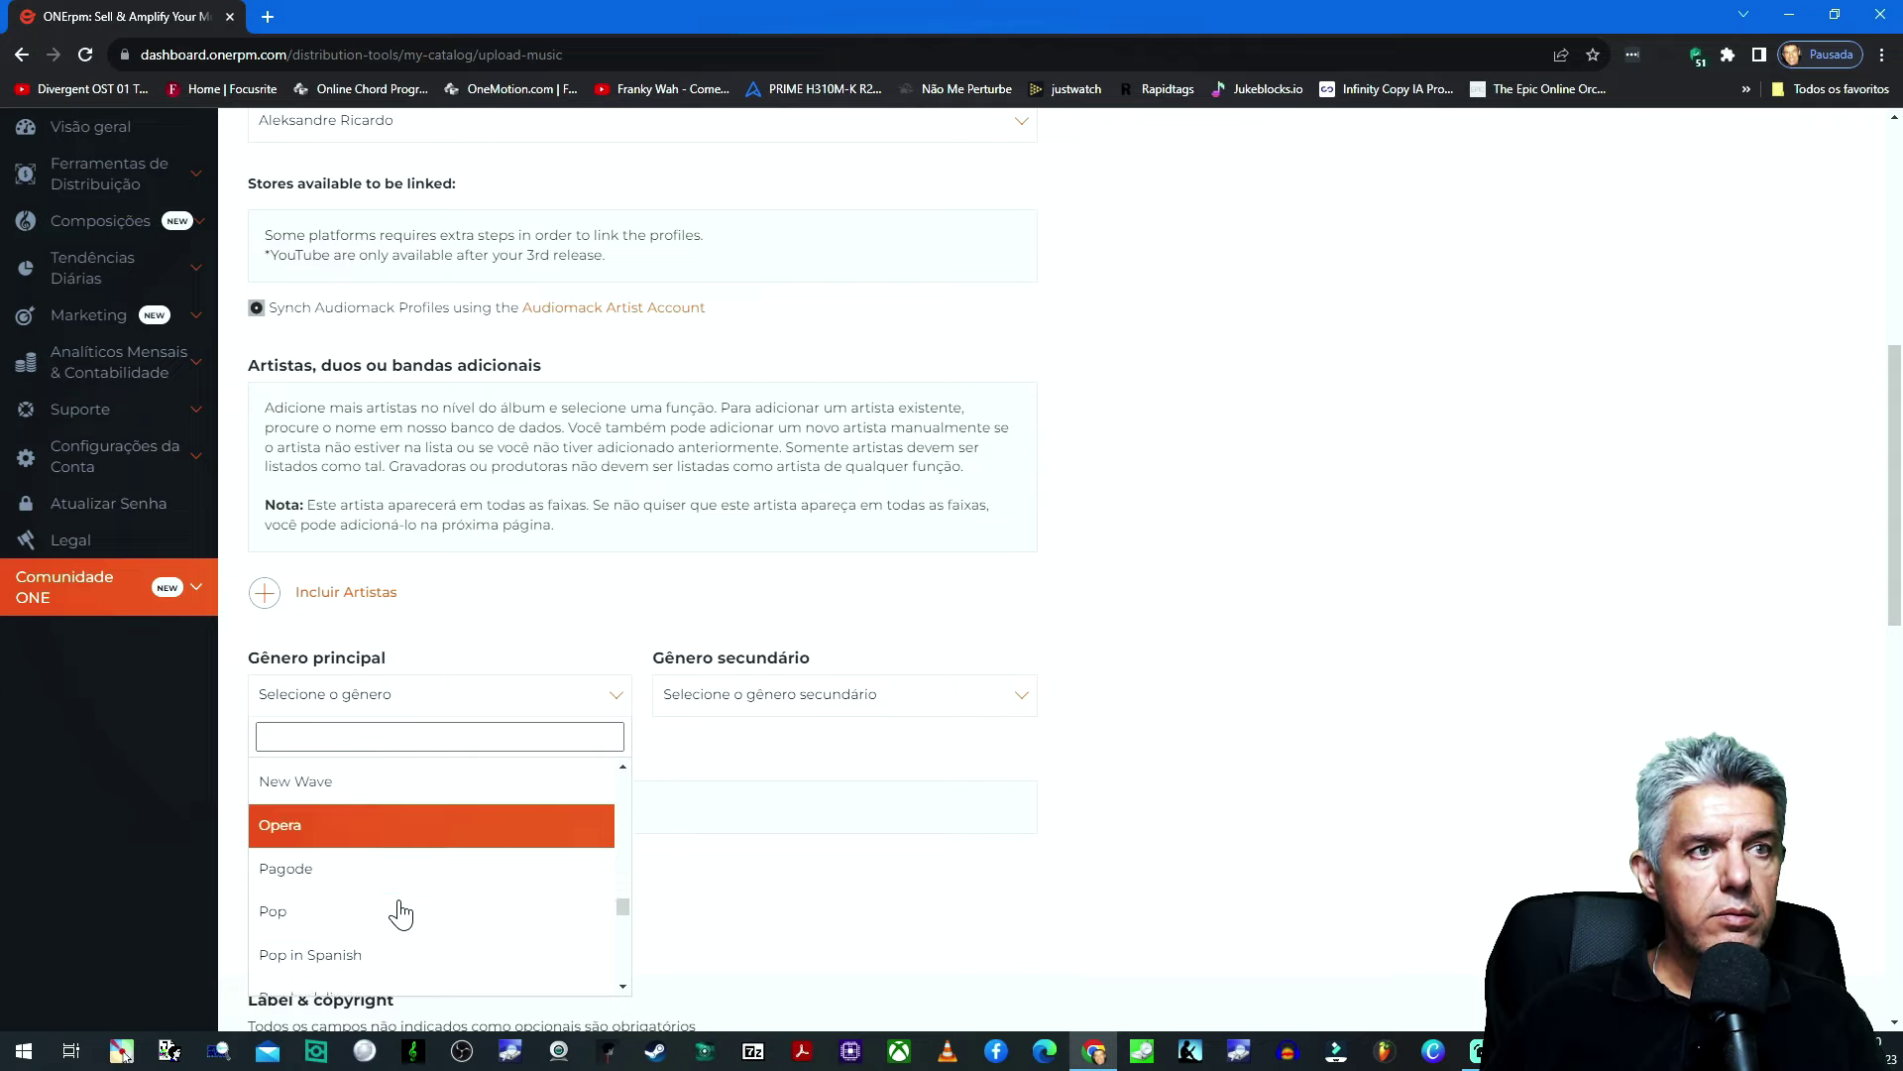
pyautogui.click(379, 905)
# Step: Set the album's secondary genre (Gênero secundário) to Dream pop
pyautogui.click(1016, 696)
pyautogui.scroll(-12, 832, 850)
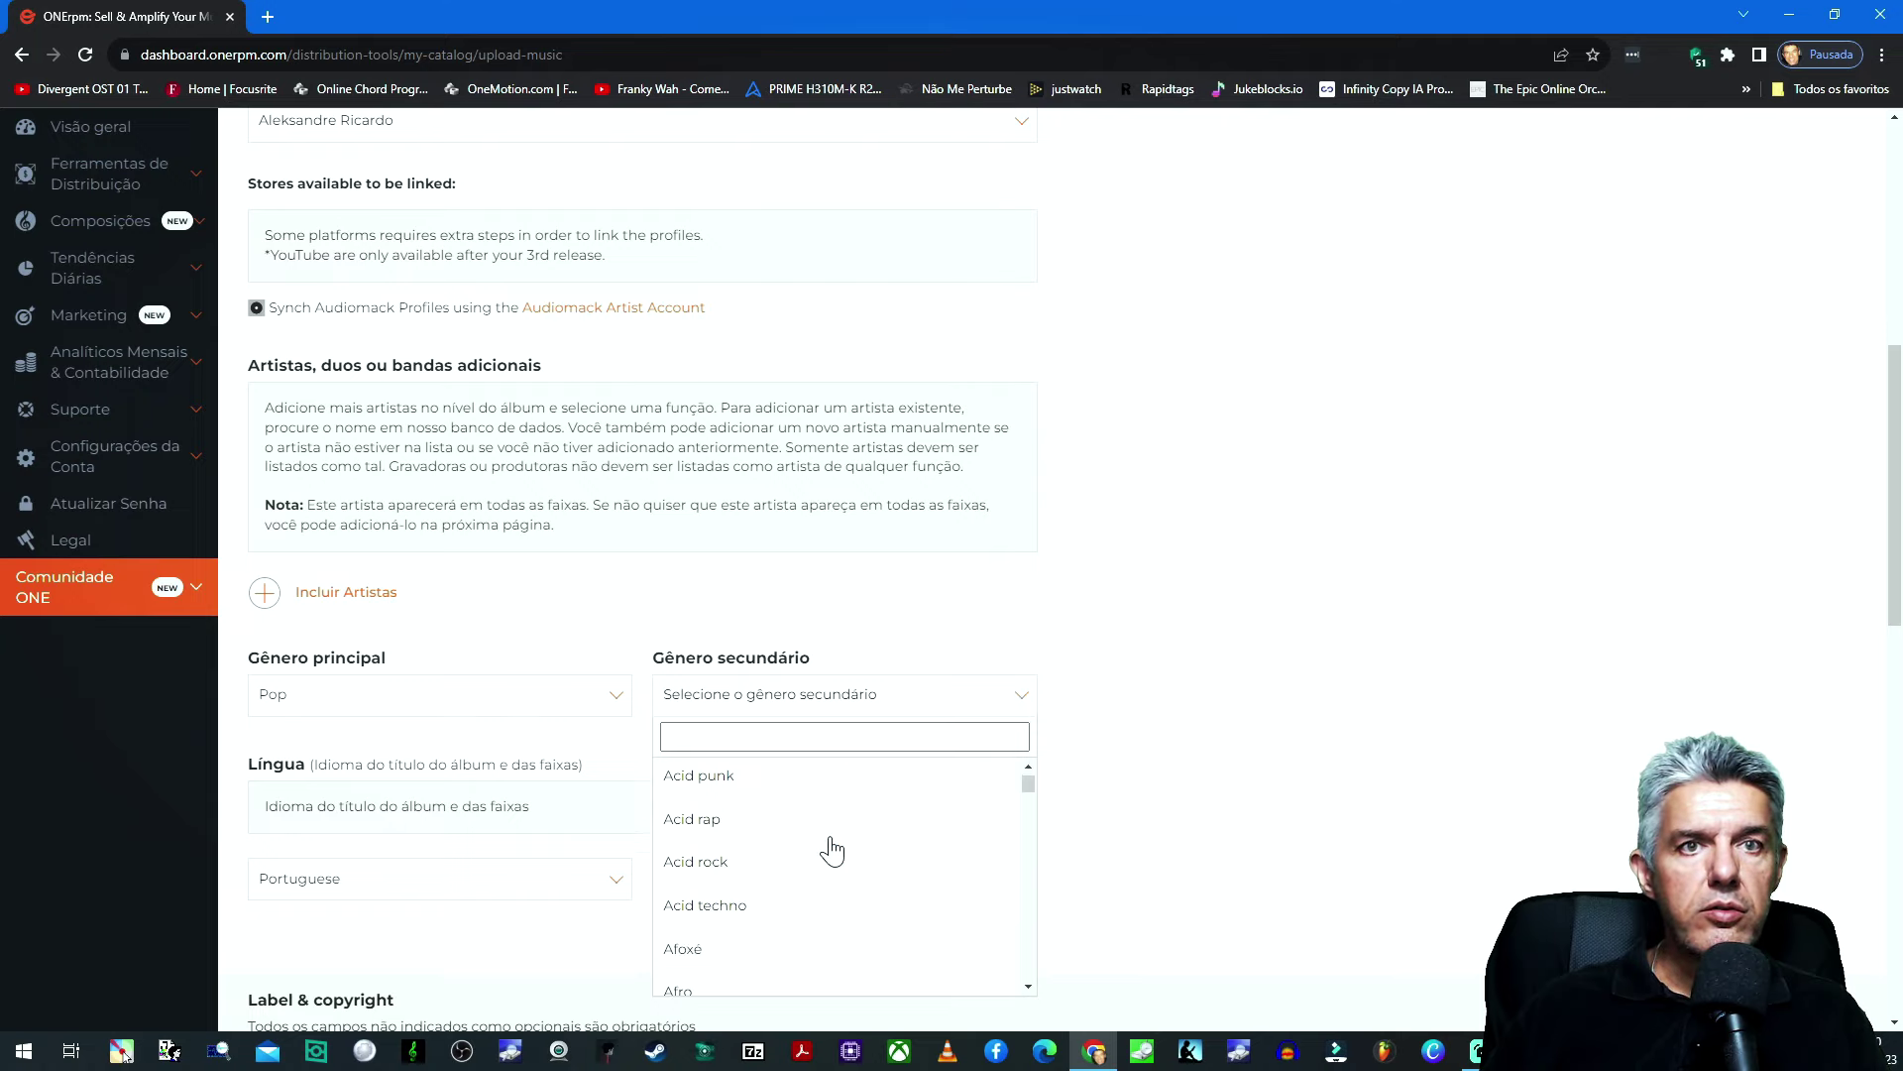
pyautogui.scroll(-5, 792, 875)
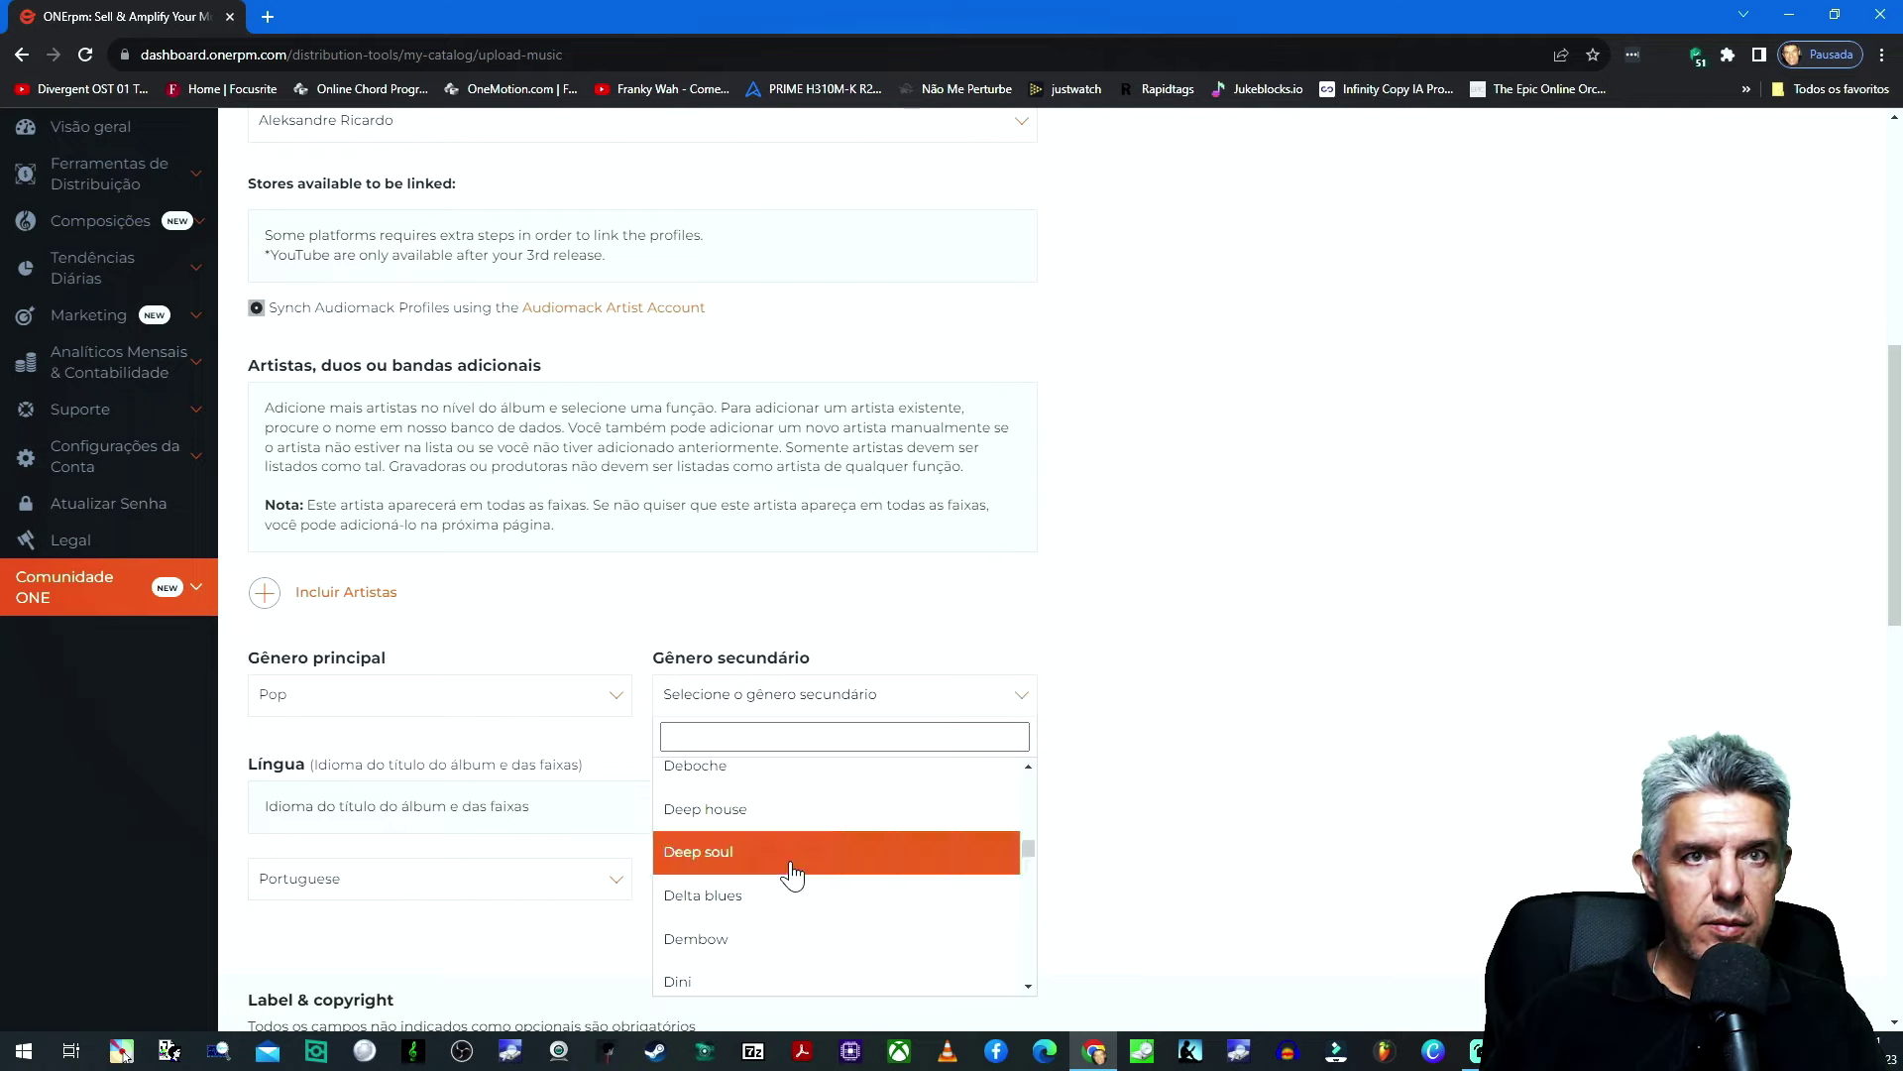
pyautogui.scroll(-2, 792, 875)
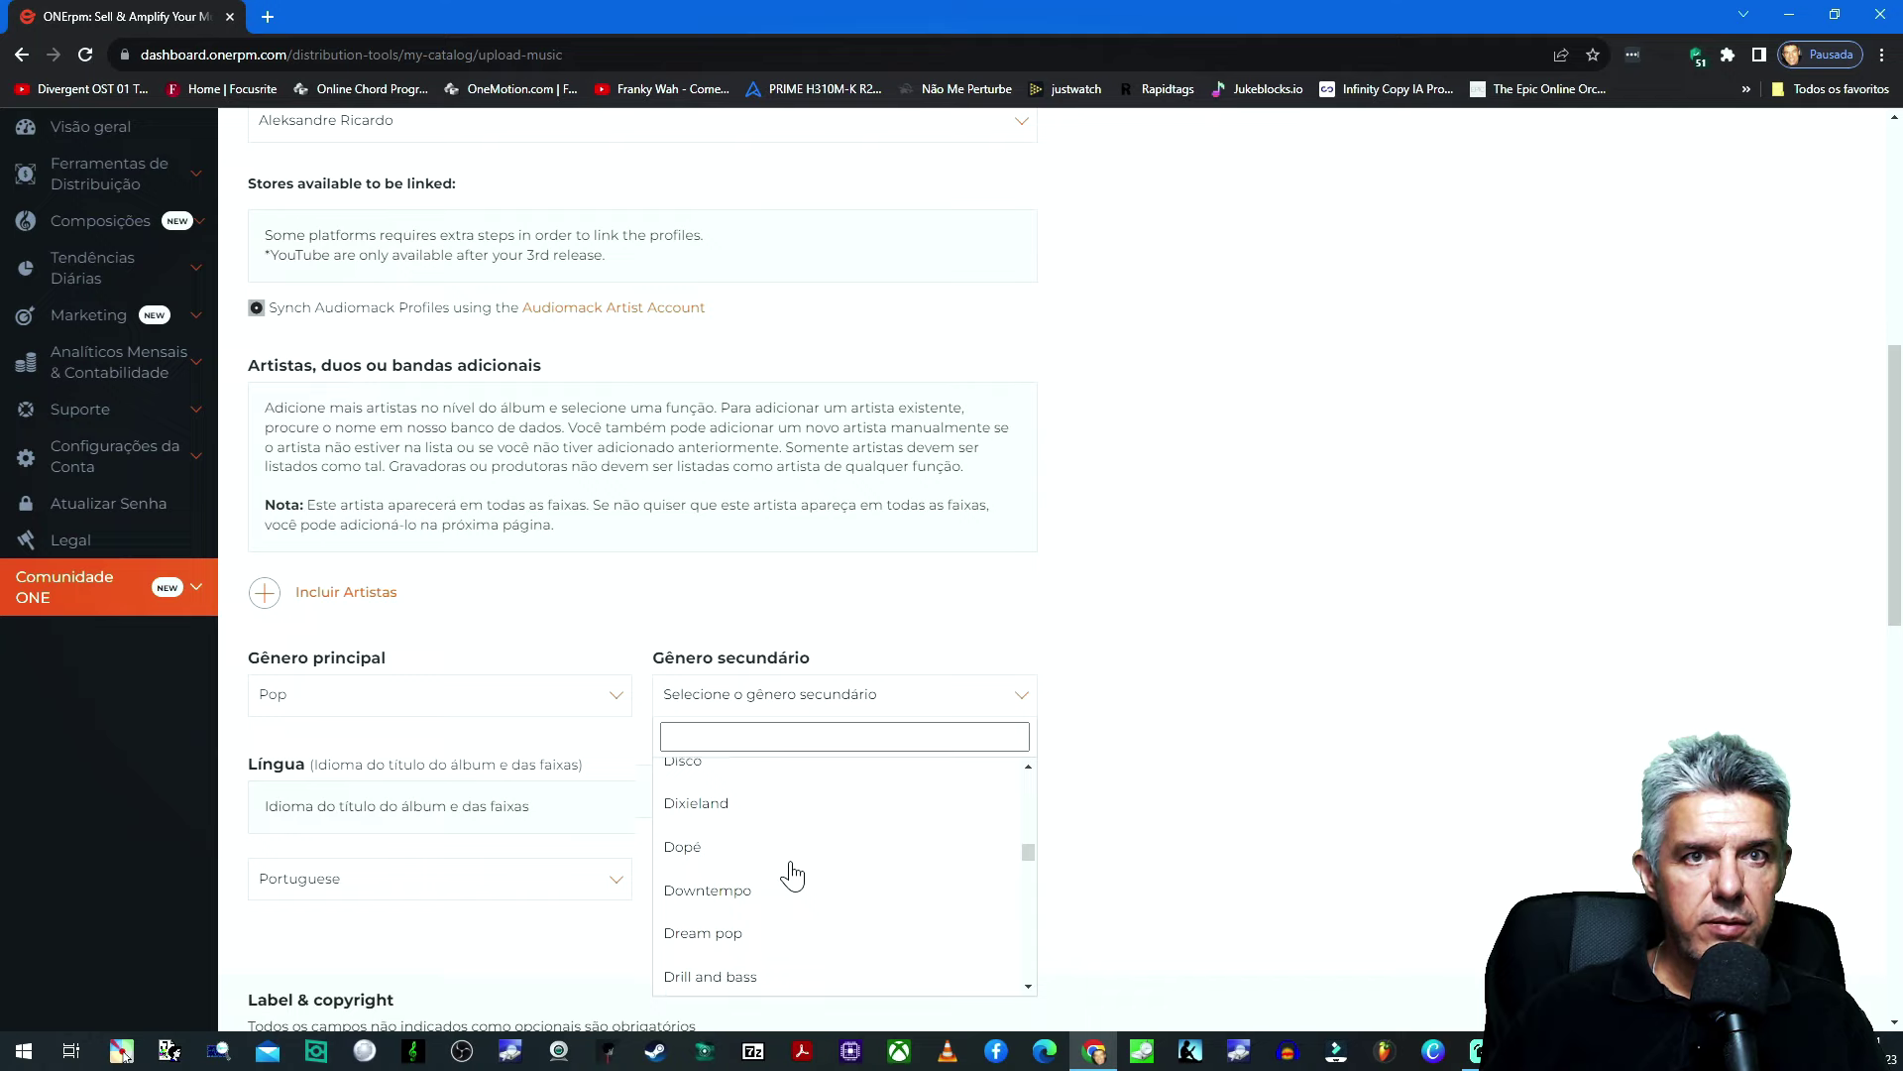
pyautogui.click(776, 871)
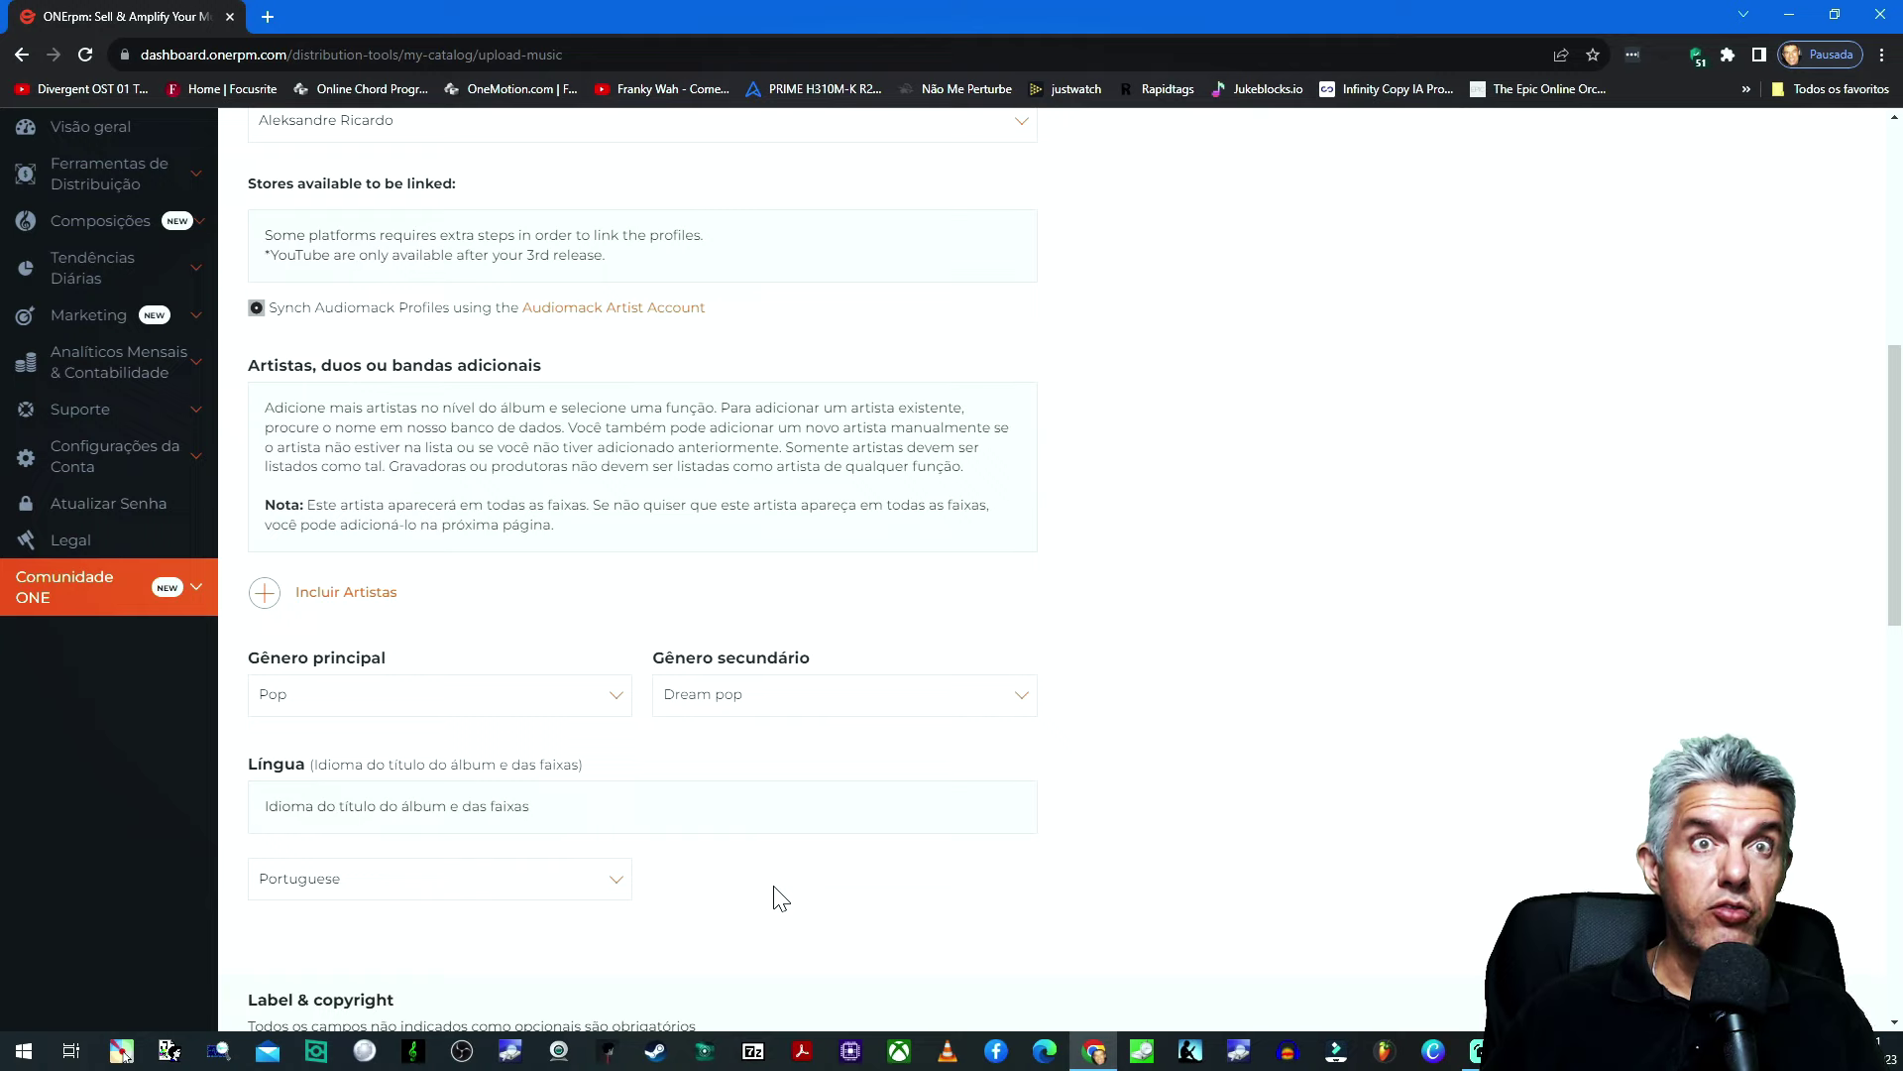
# Step: Set the language of the album and track titles to English
pyautogui.scroll(-1, 780, 897)
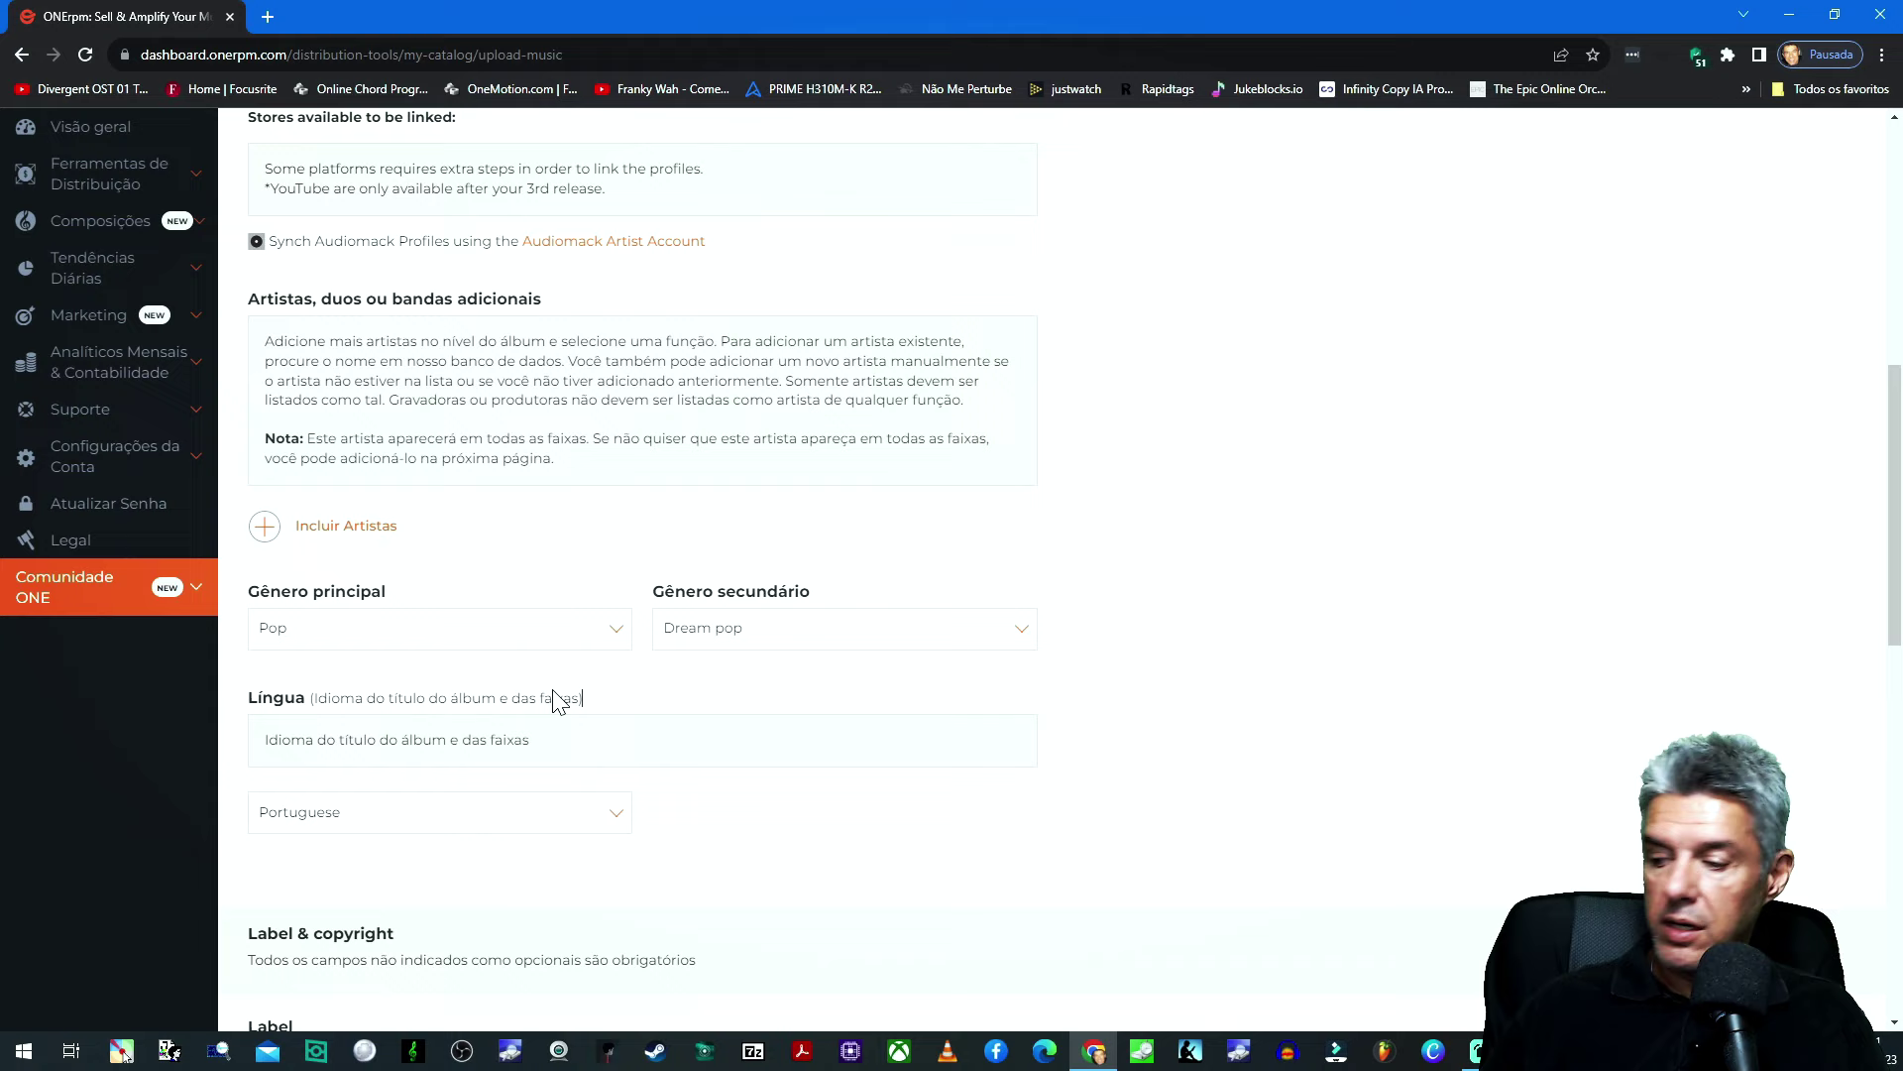
pyautogui.click(616, 819)
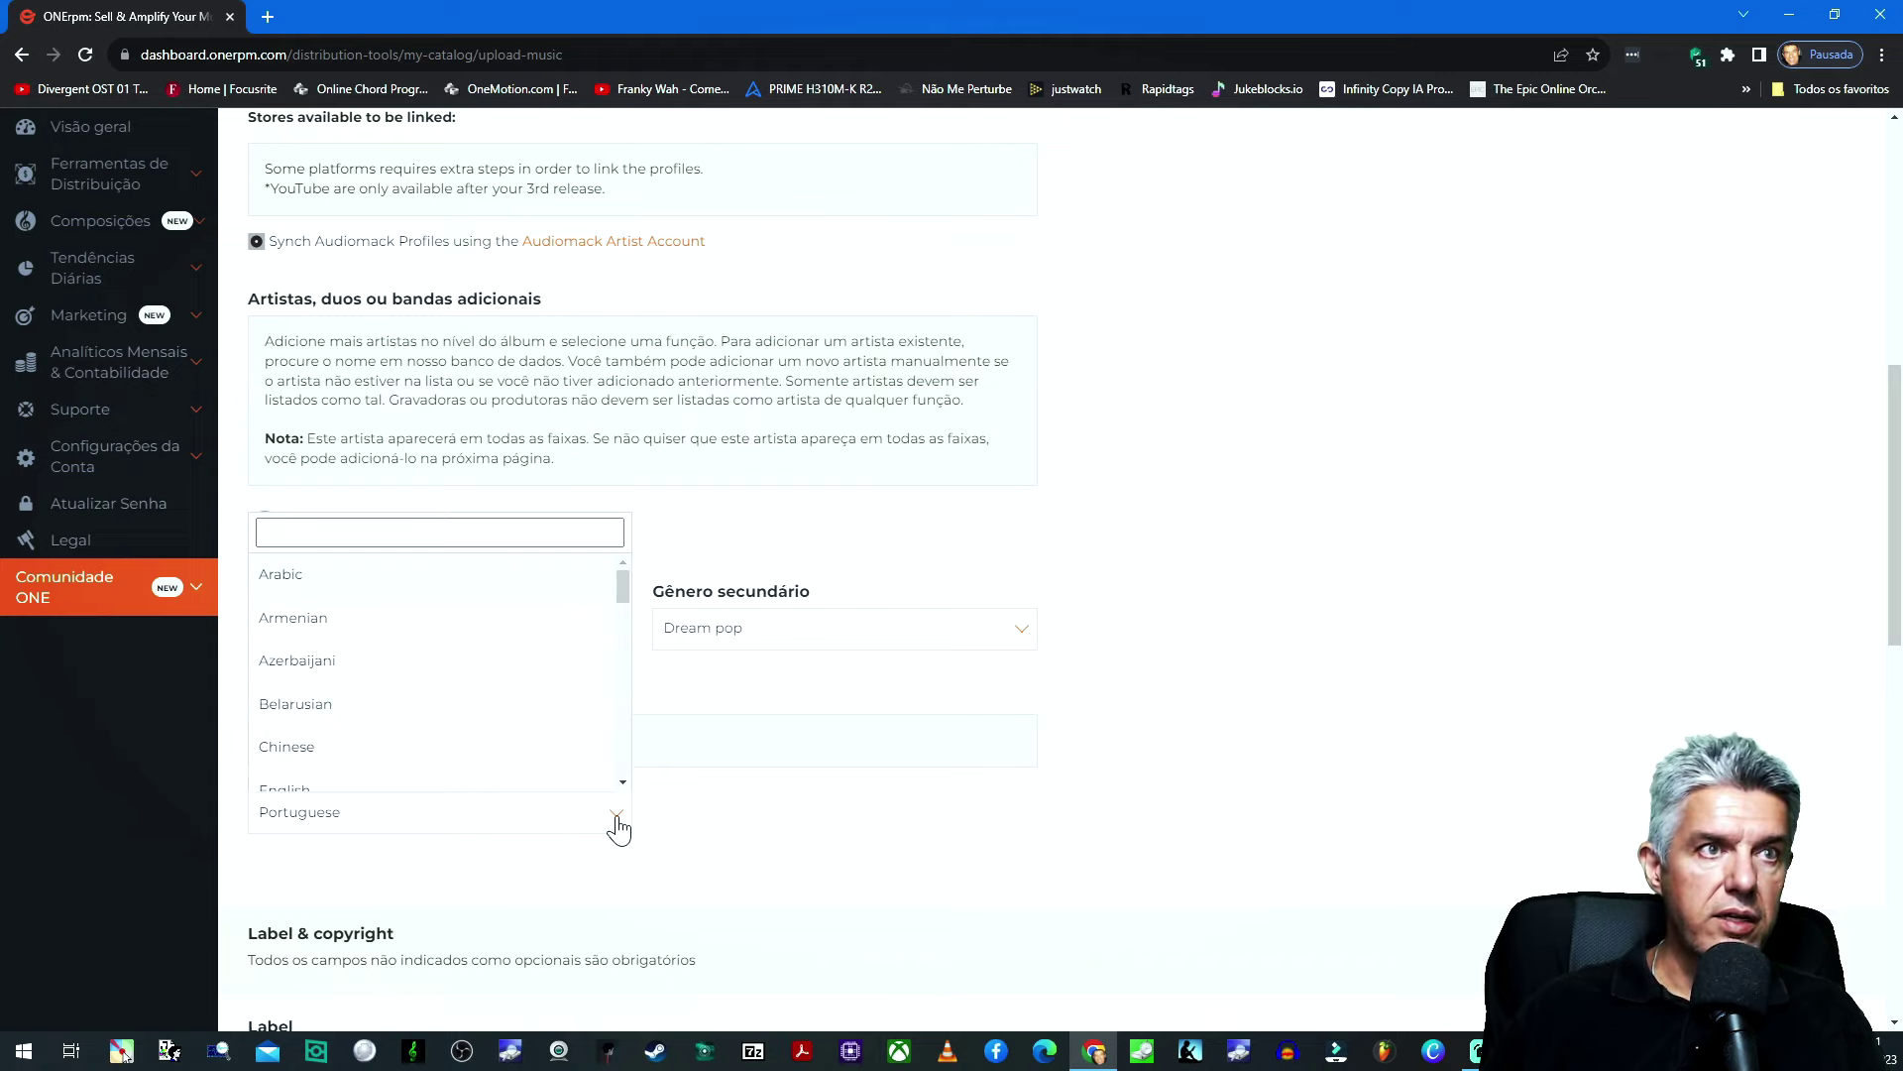
pyautogui.scroll(-2, 418, 714)
pyautogui.scroll(1, 411, 711)
pyautogui.click(367, 667)
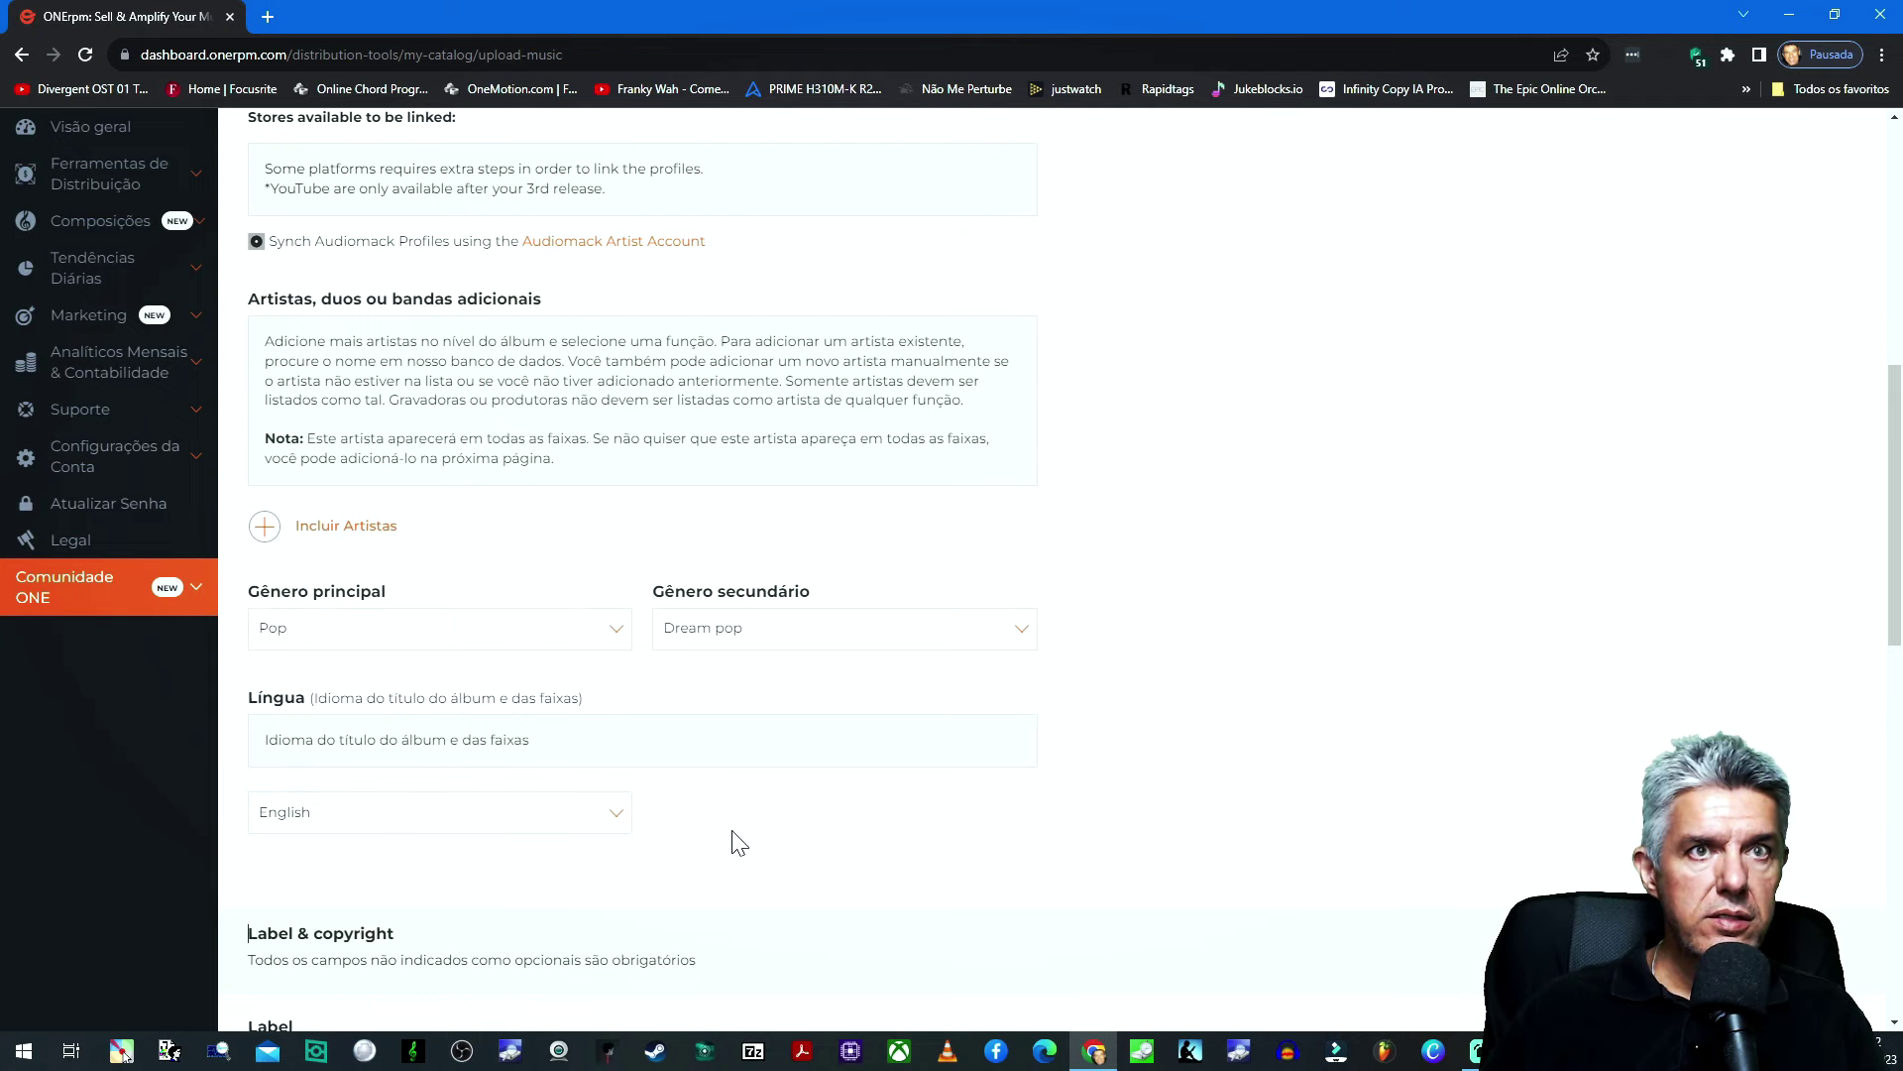
# Step: Submit the album information with the prefilled label and copyright data and without an own UPC, and approve the album data summary
pyautogui.scroll(-5, 733, 837)
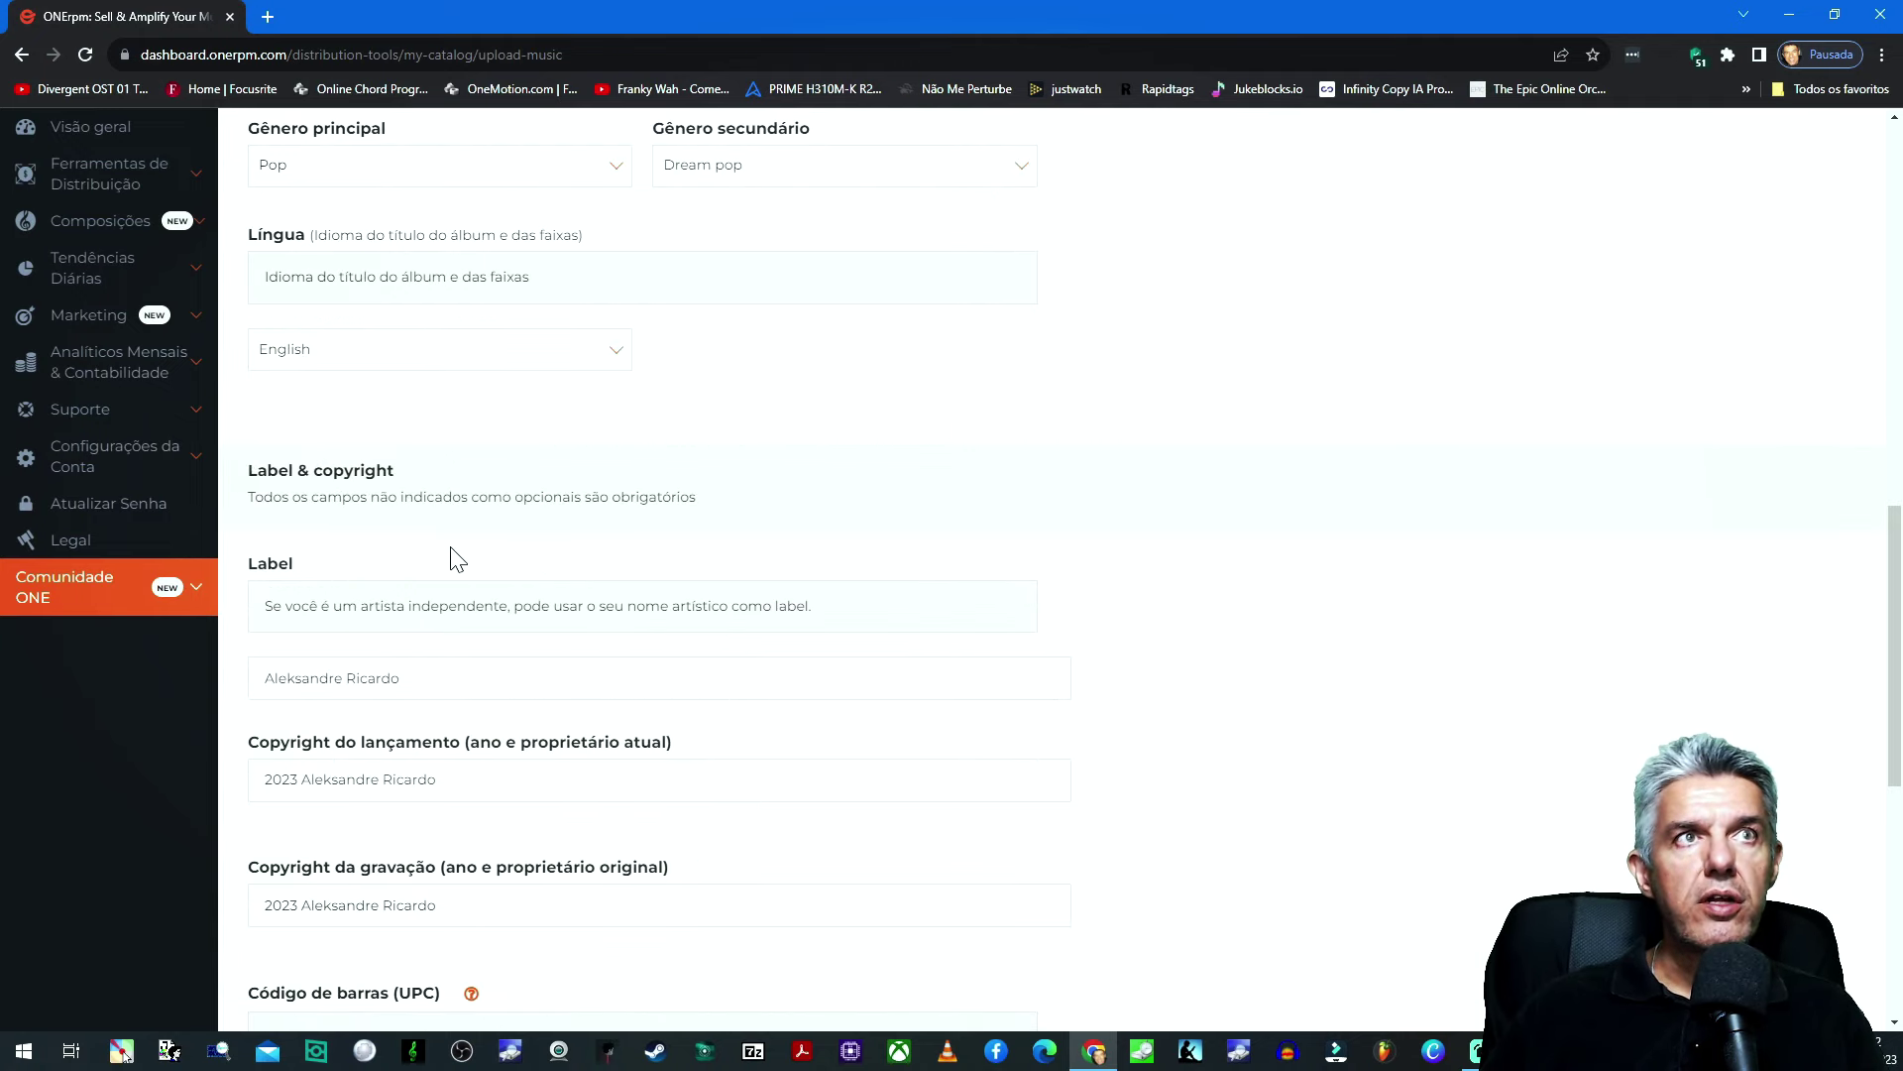
pyautogui.scroll(-1, 536, 557)
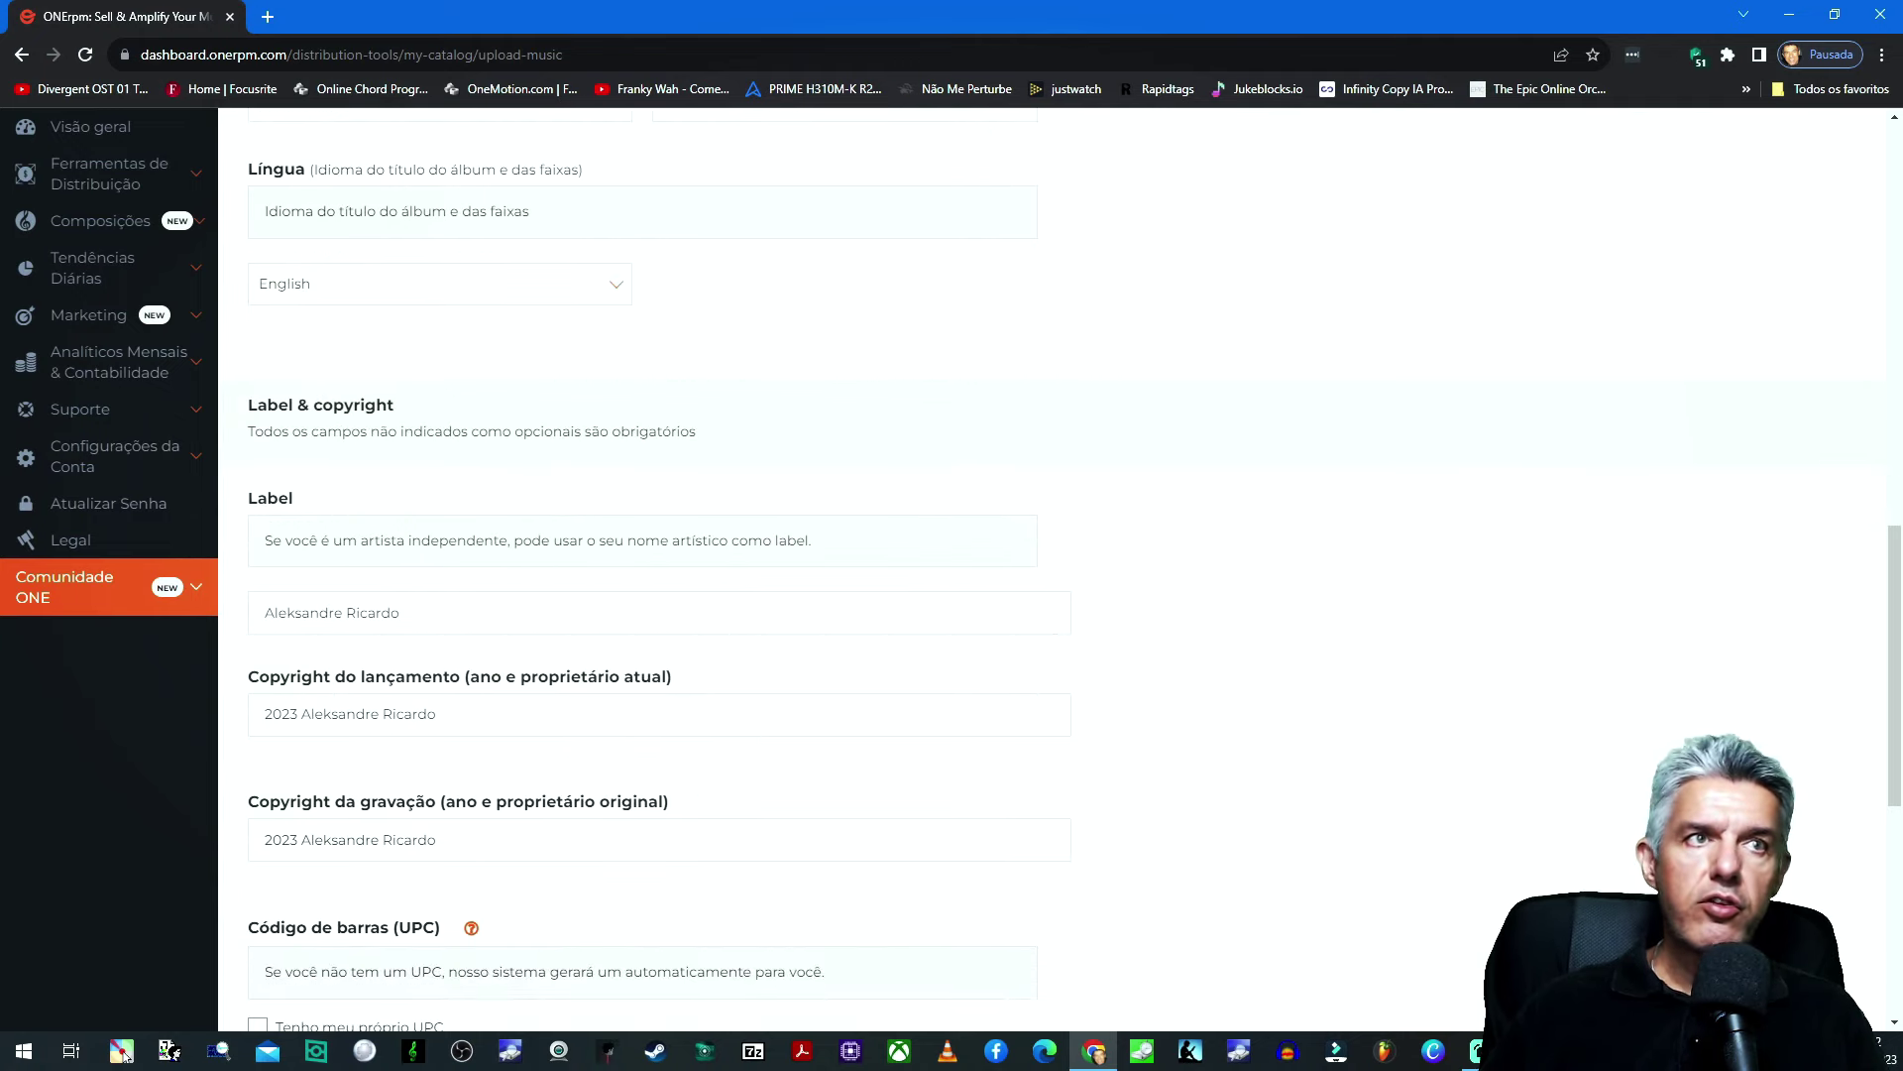
pyautogui.scroll(-2, 550, 570)
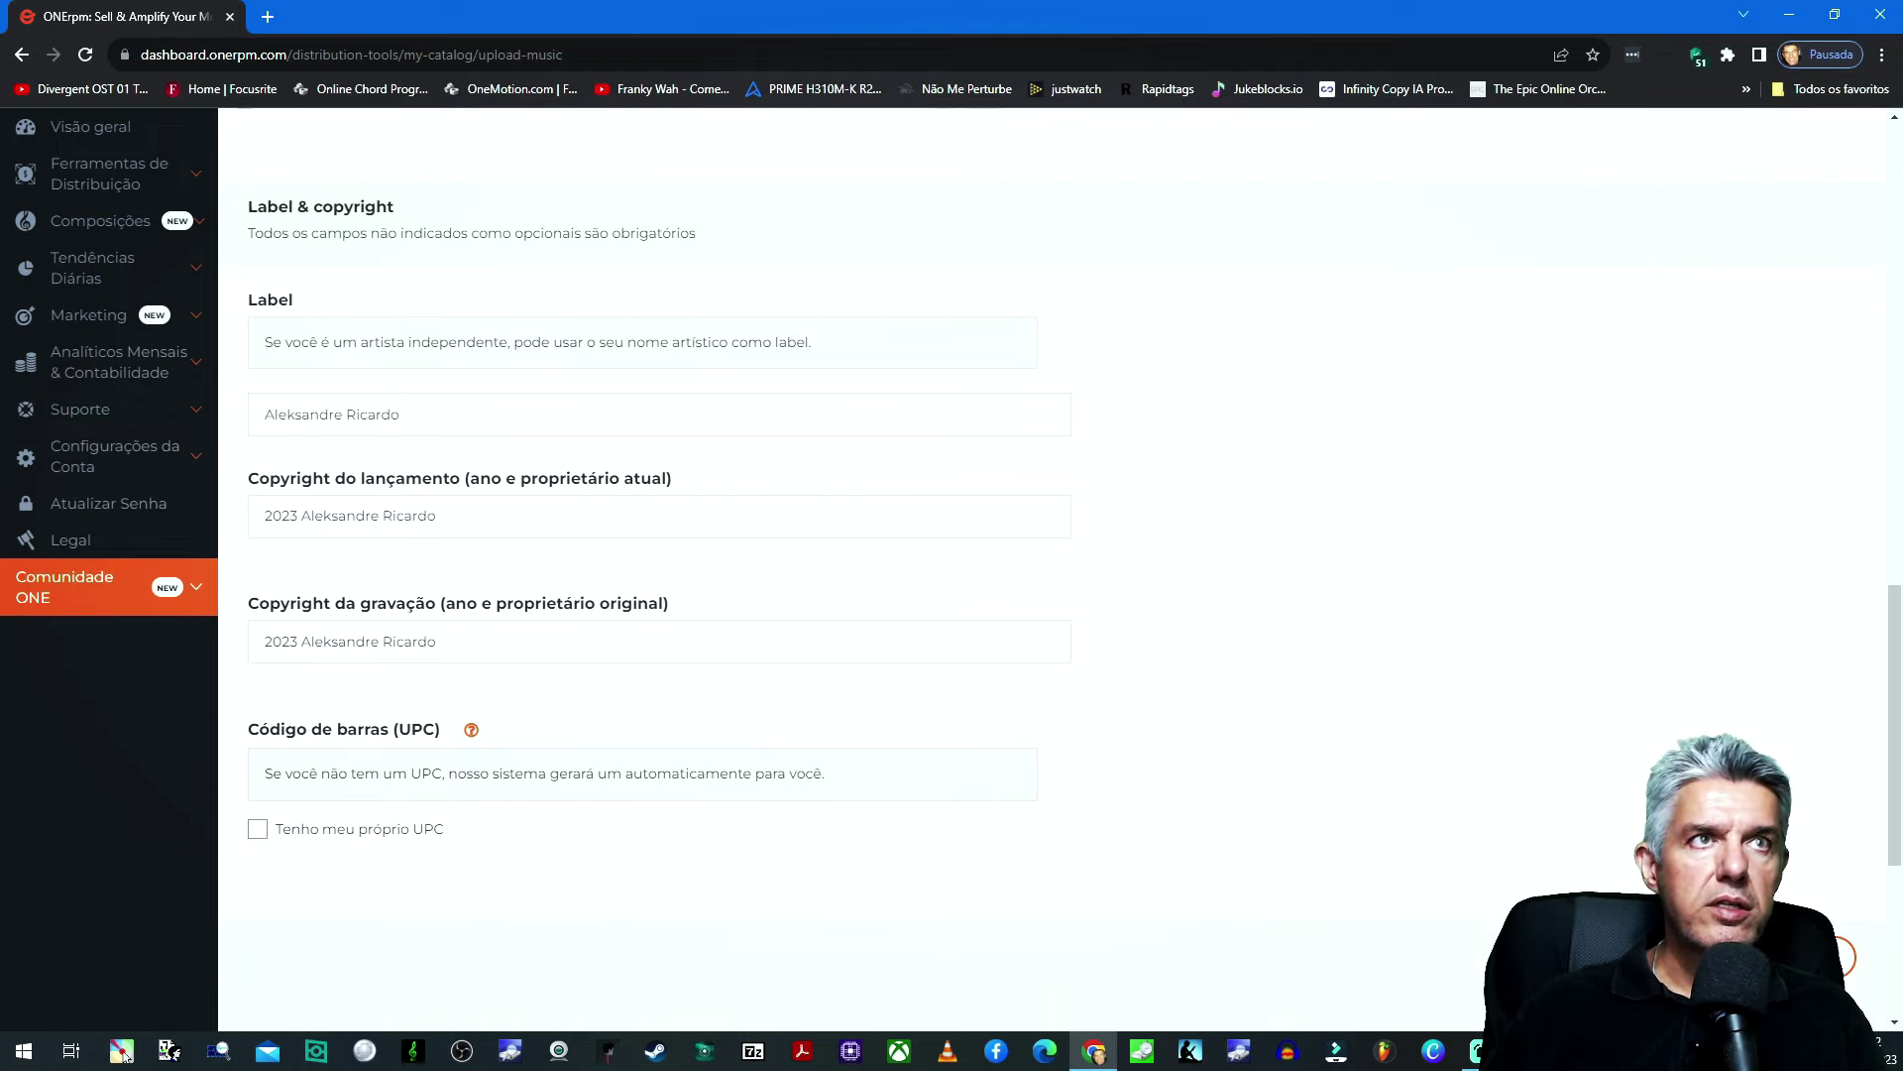
pyautogui.scroll(-2, 573, 694)
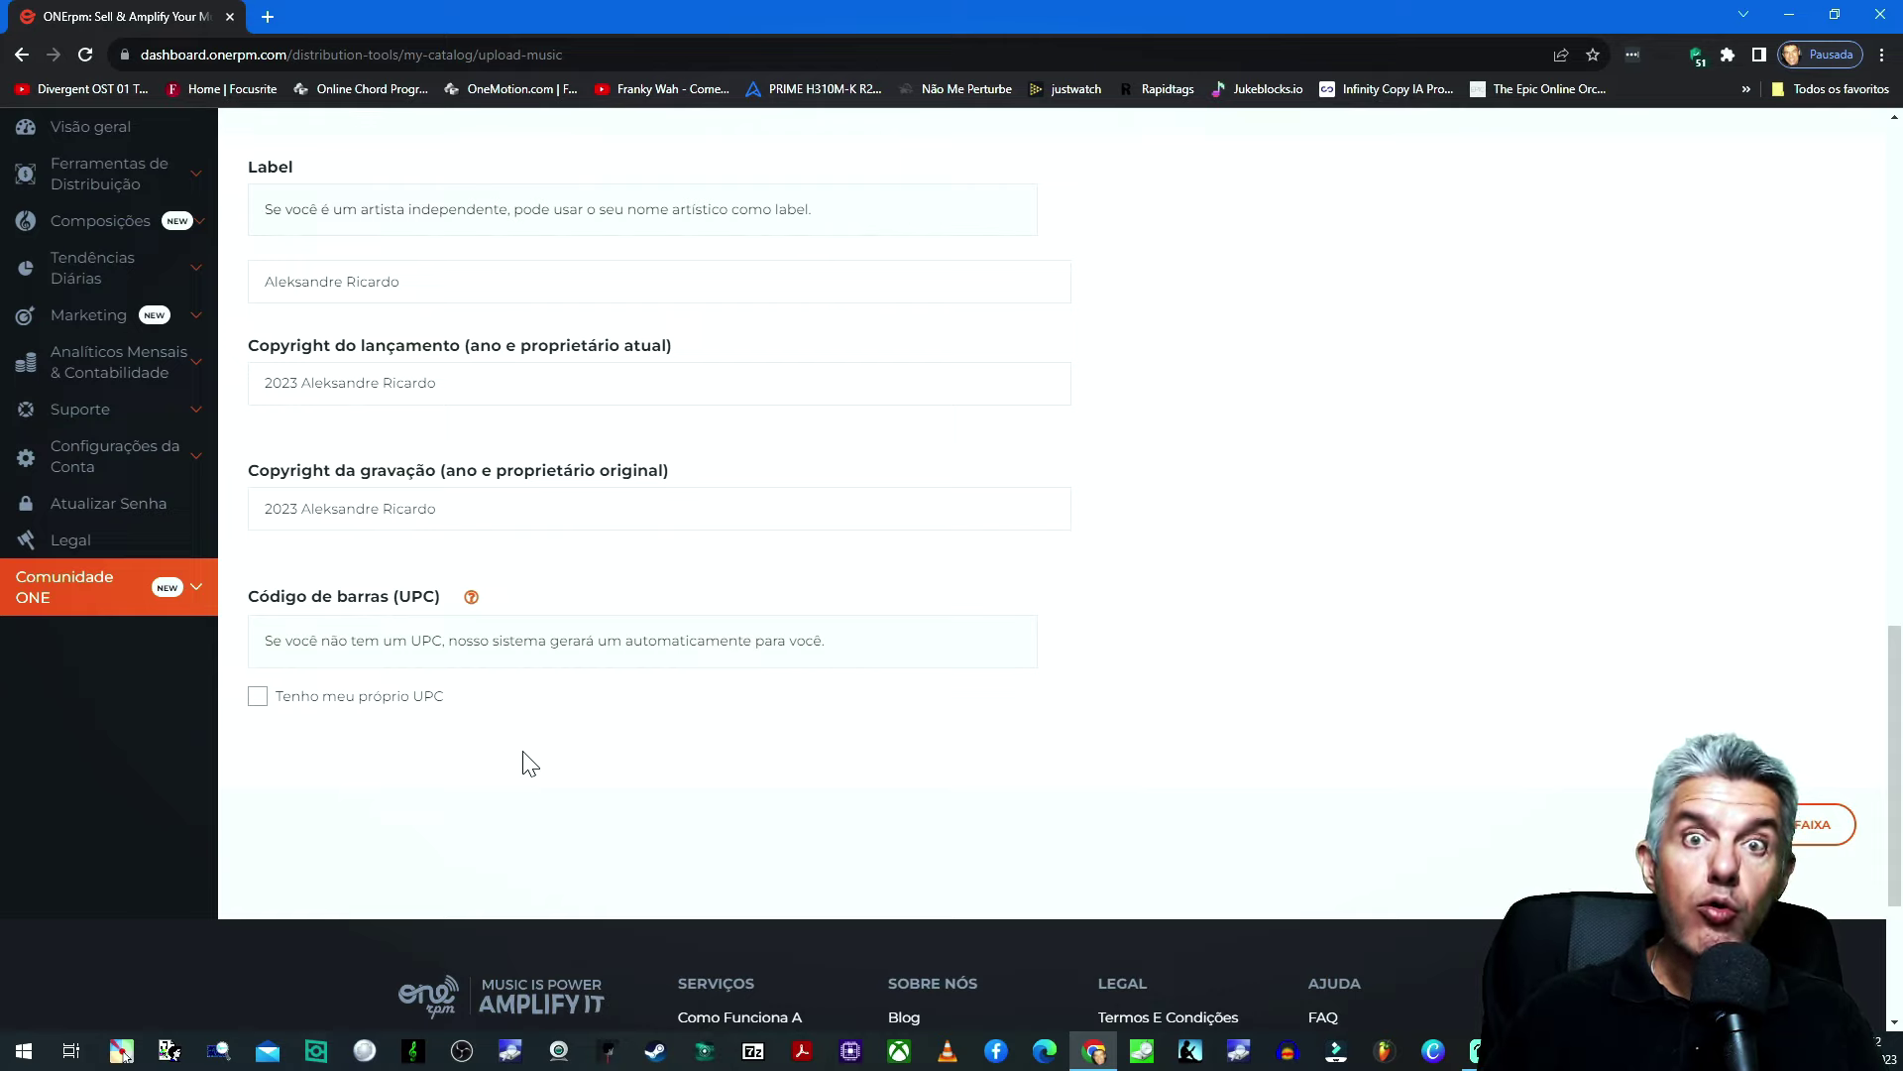
pyautogui.scroll(-1, 705, 791)
pyautogui.scroll(1, 706, 791)
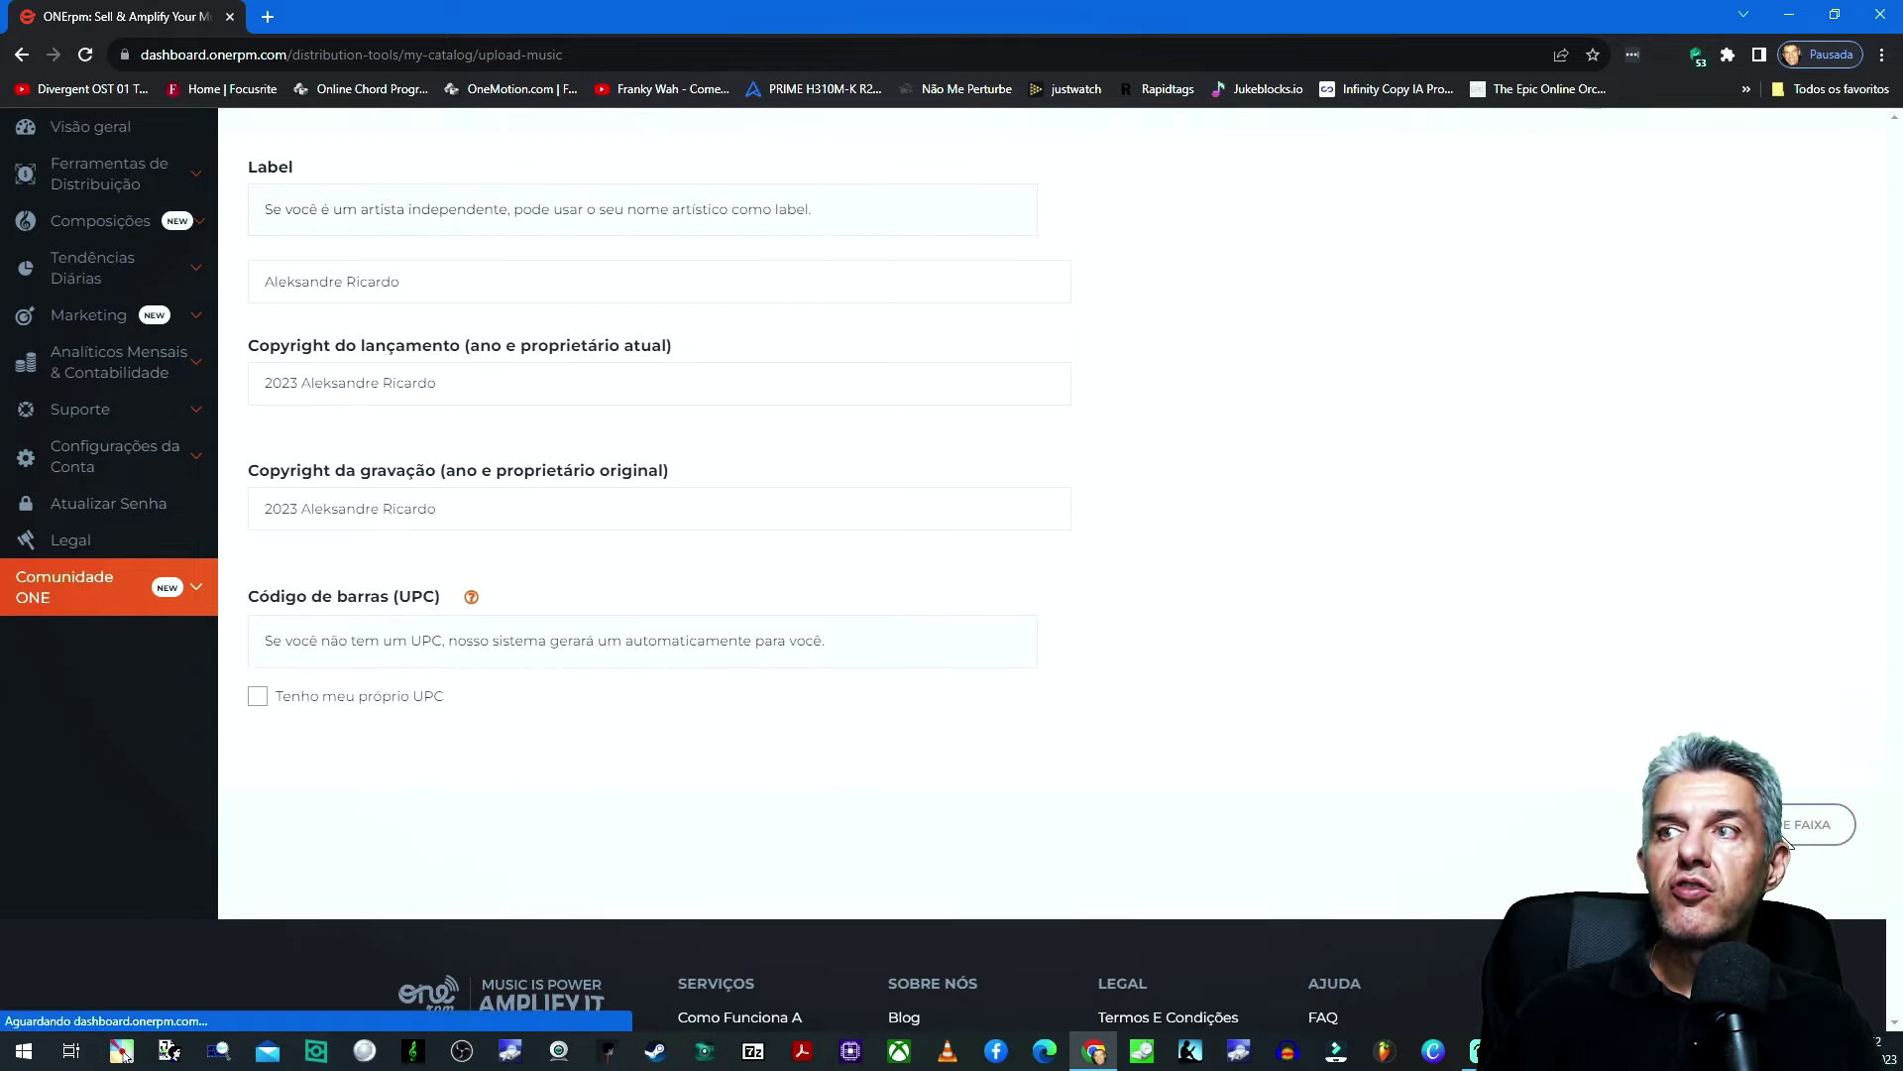
pyautogui.click(1790, 843)
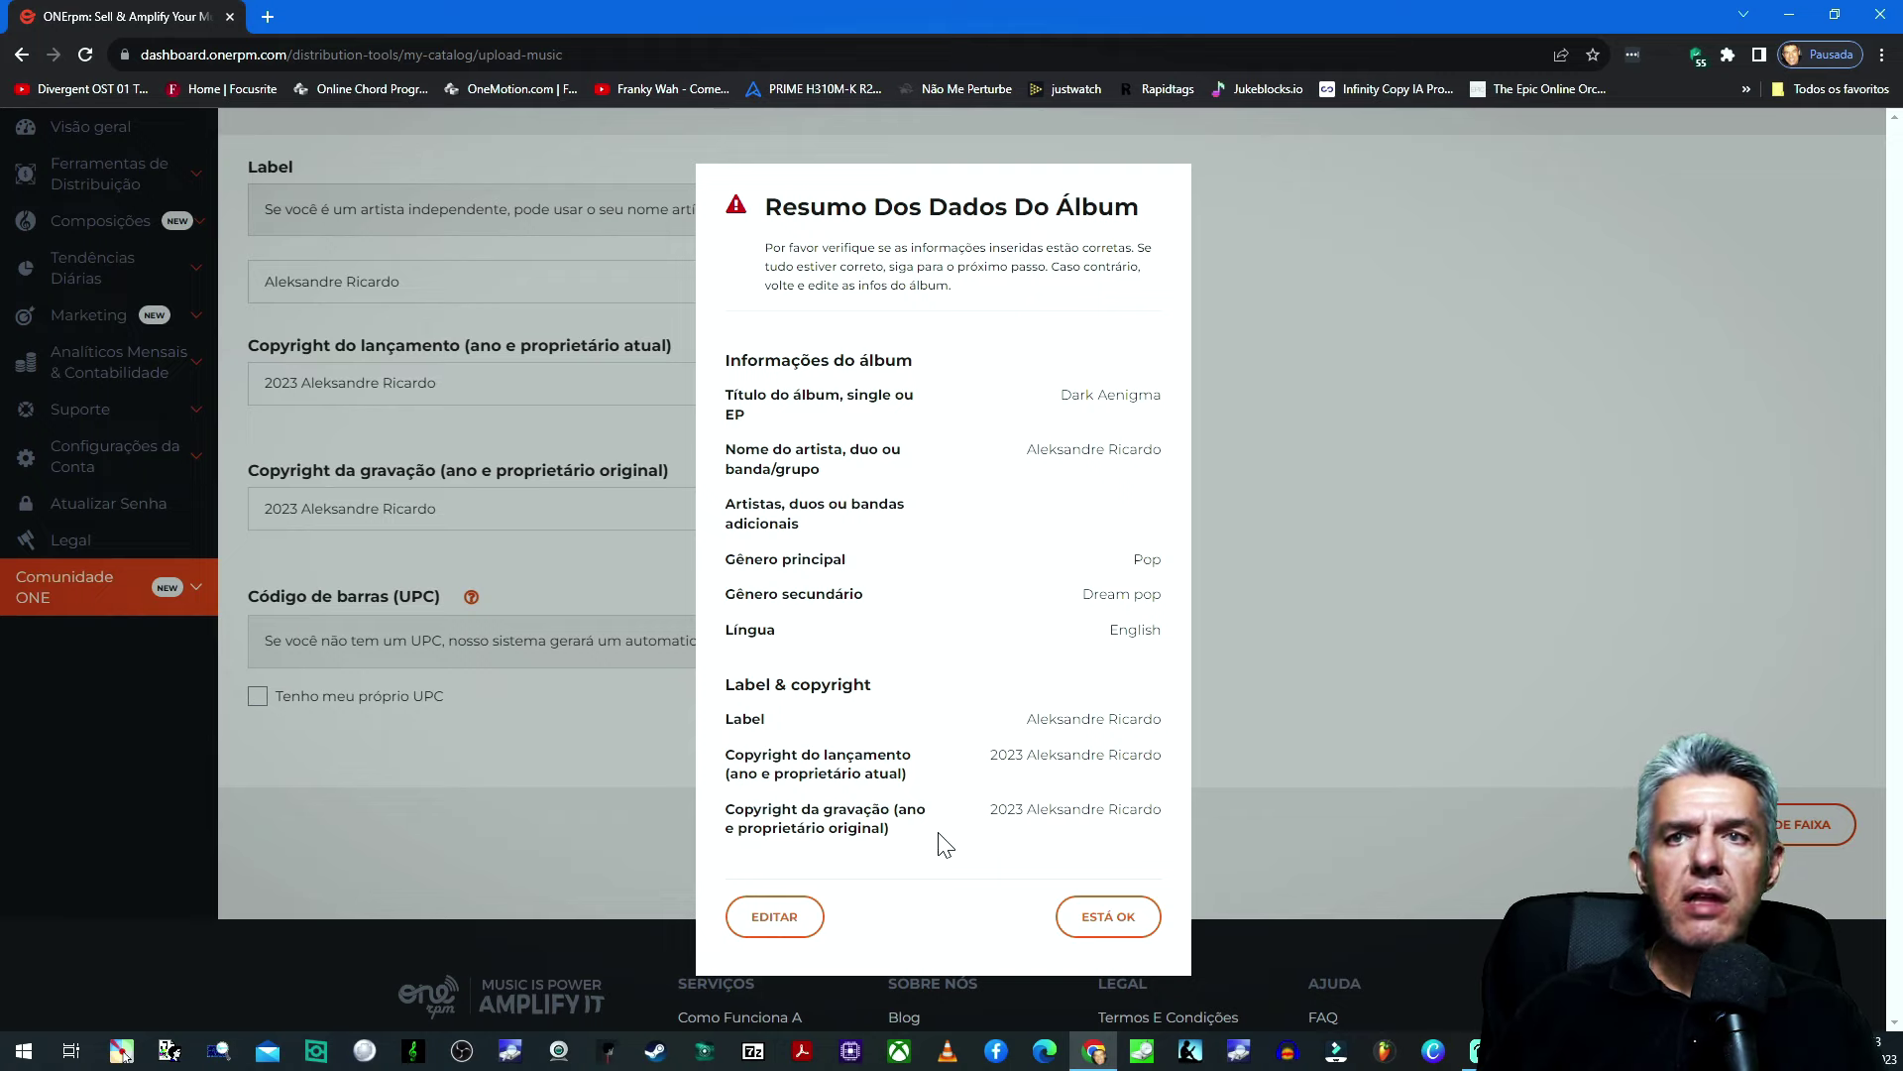
pyautogui.click(1110, 926)
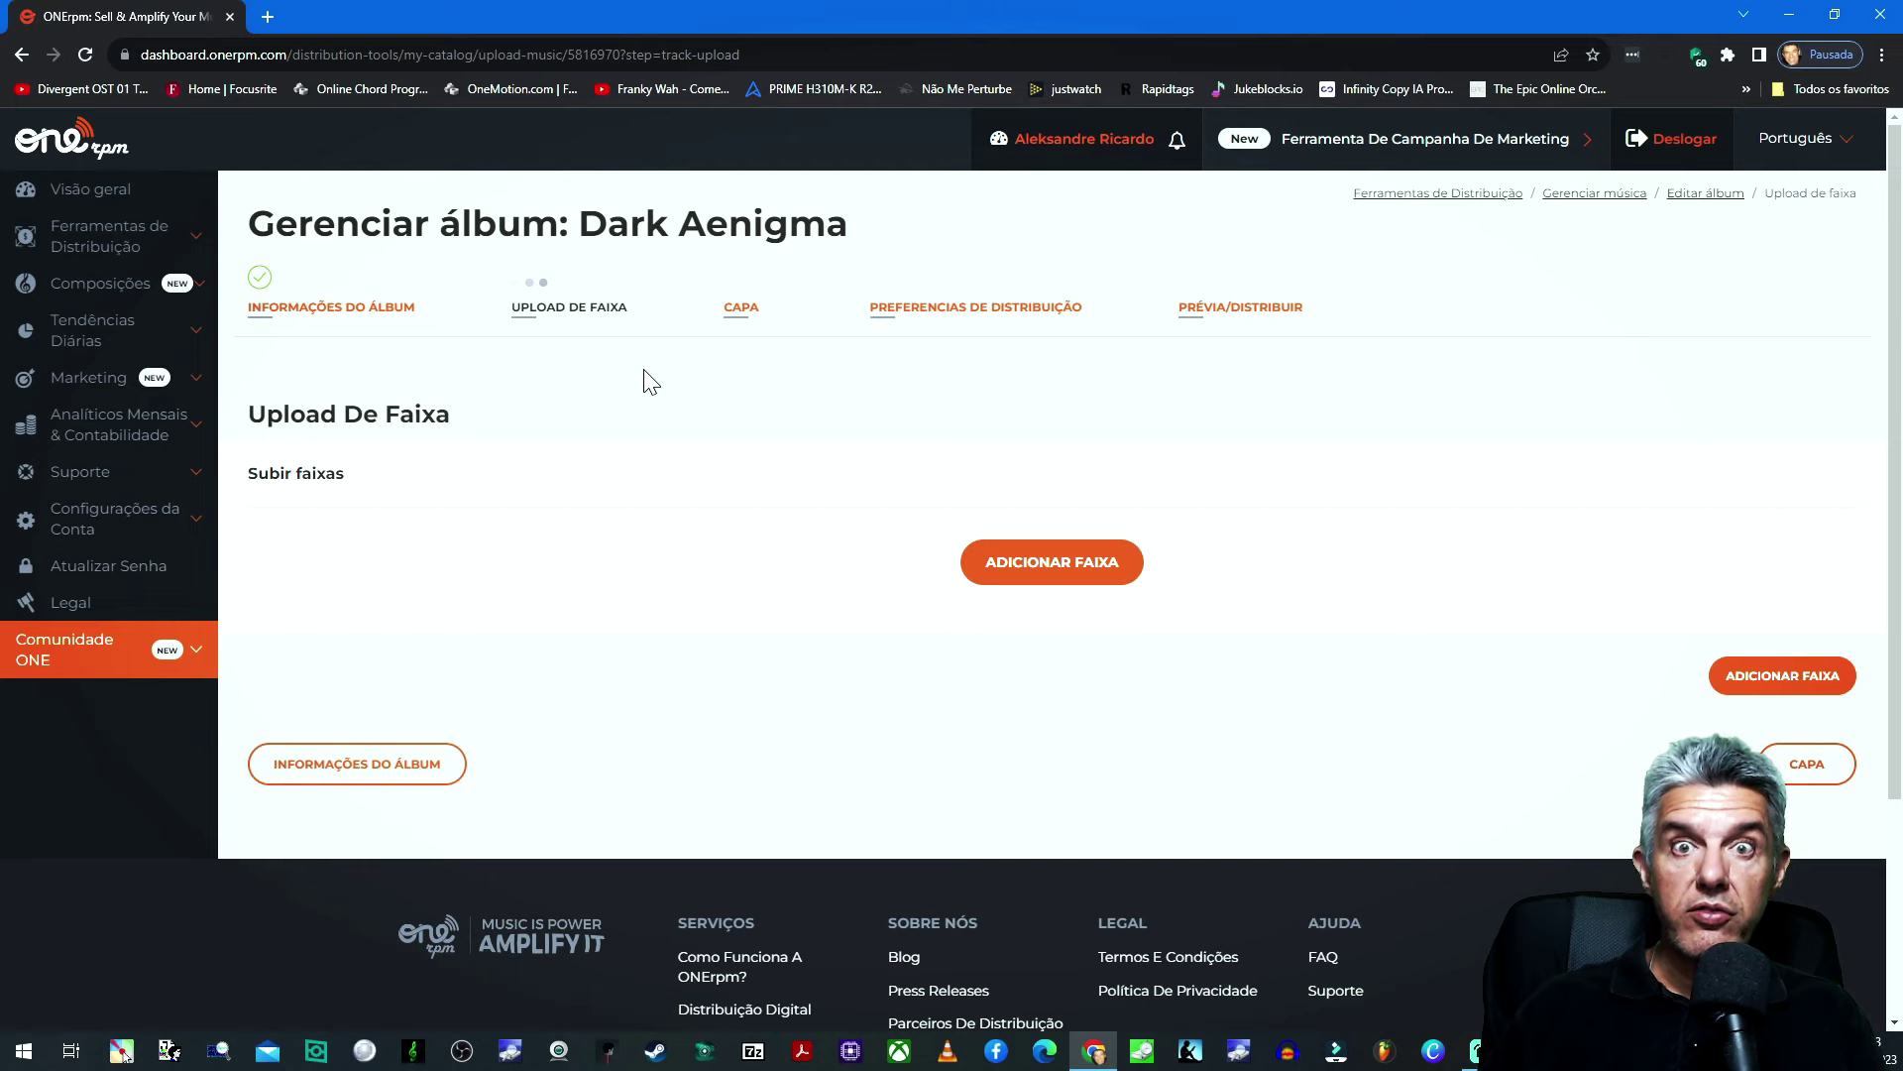
# Step: Add a track to the album and title it "Dark Aenigma"
pyautogui.click(1076, 582)
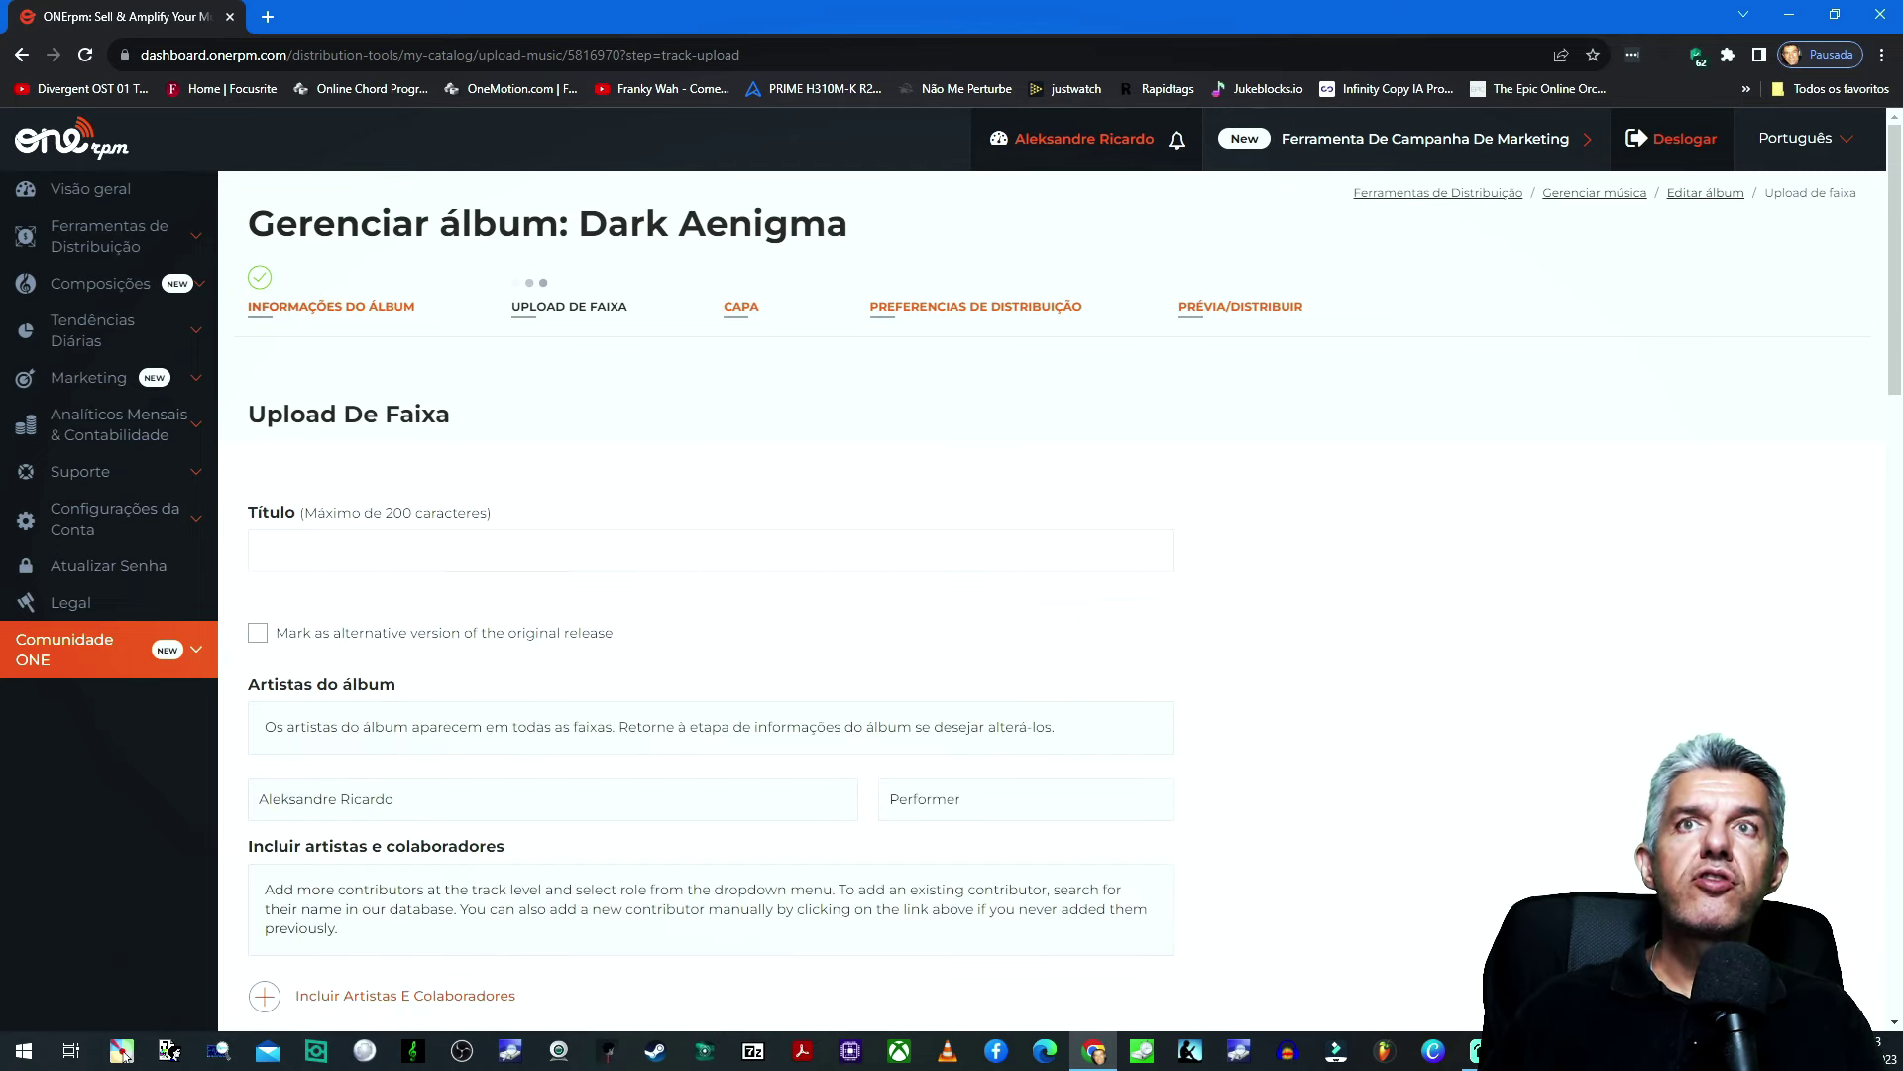
pyautogui.scroll(-2, 595, 595)
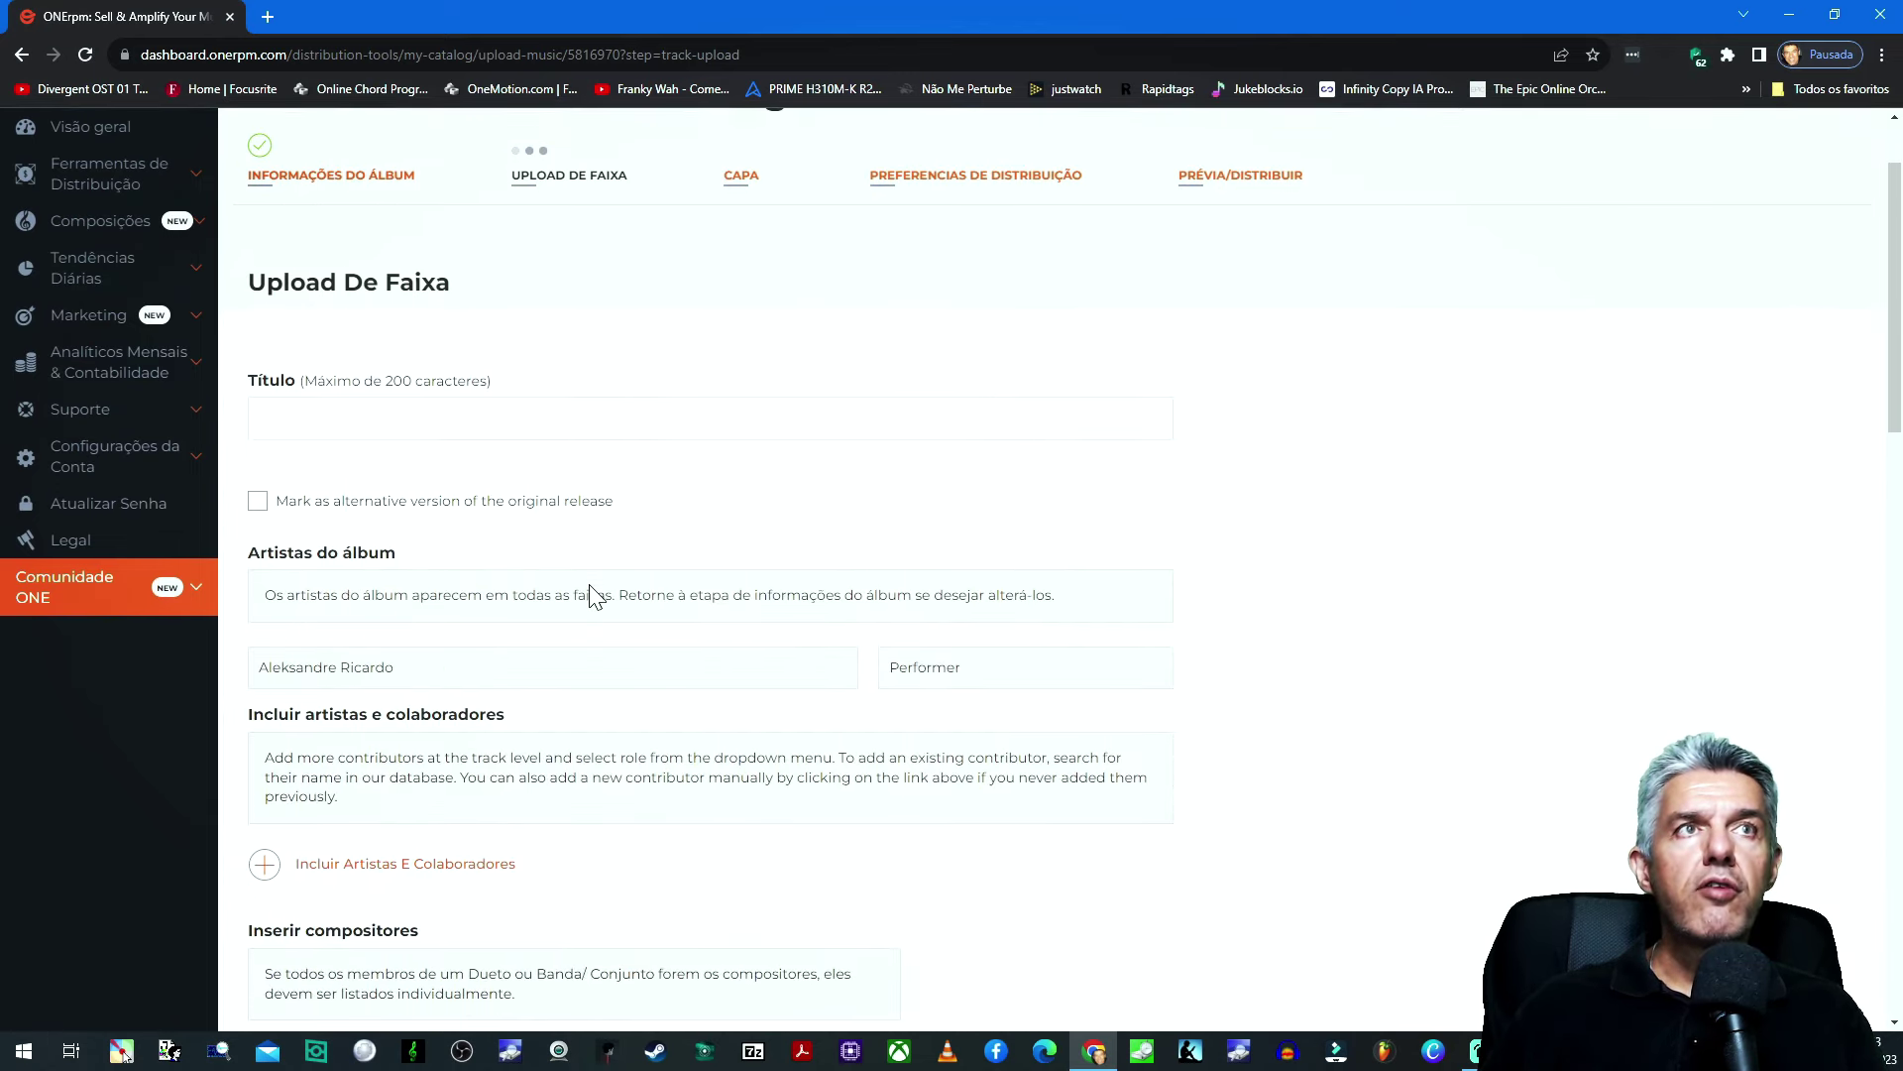
pyautogui.write('Dark Aenigma')
# Step: Add a track collaborator using the artist's name variant with a middle initial, dismiss the artist profile selection, and assign the Producer role
pyautogui.scroll(-3, 1049, 426)
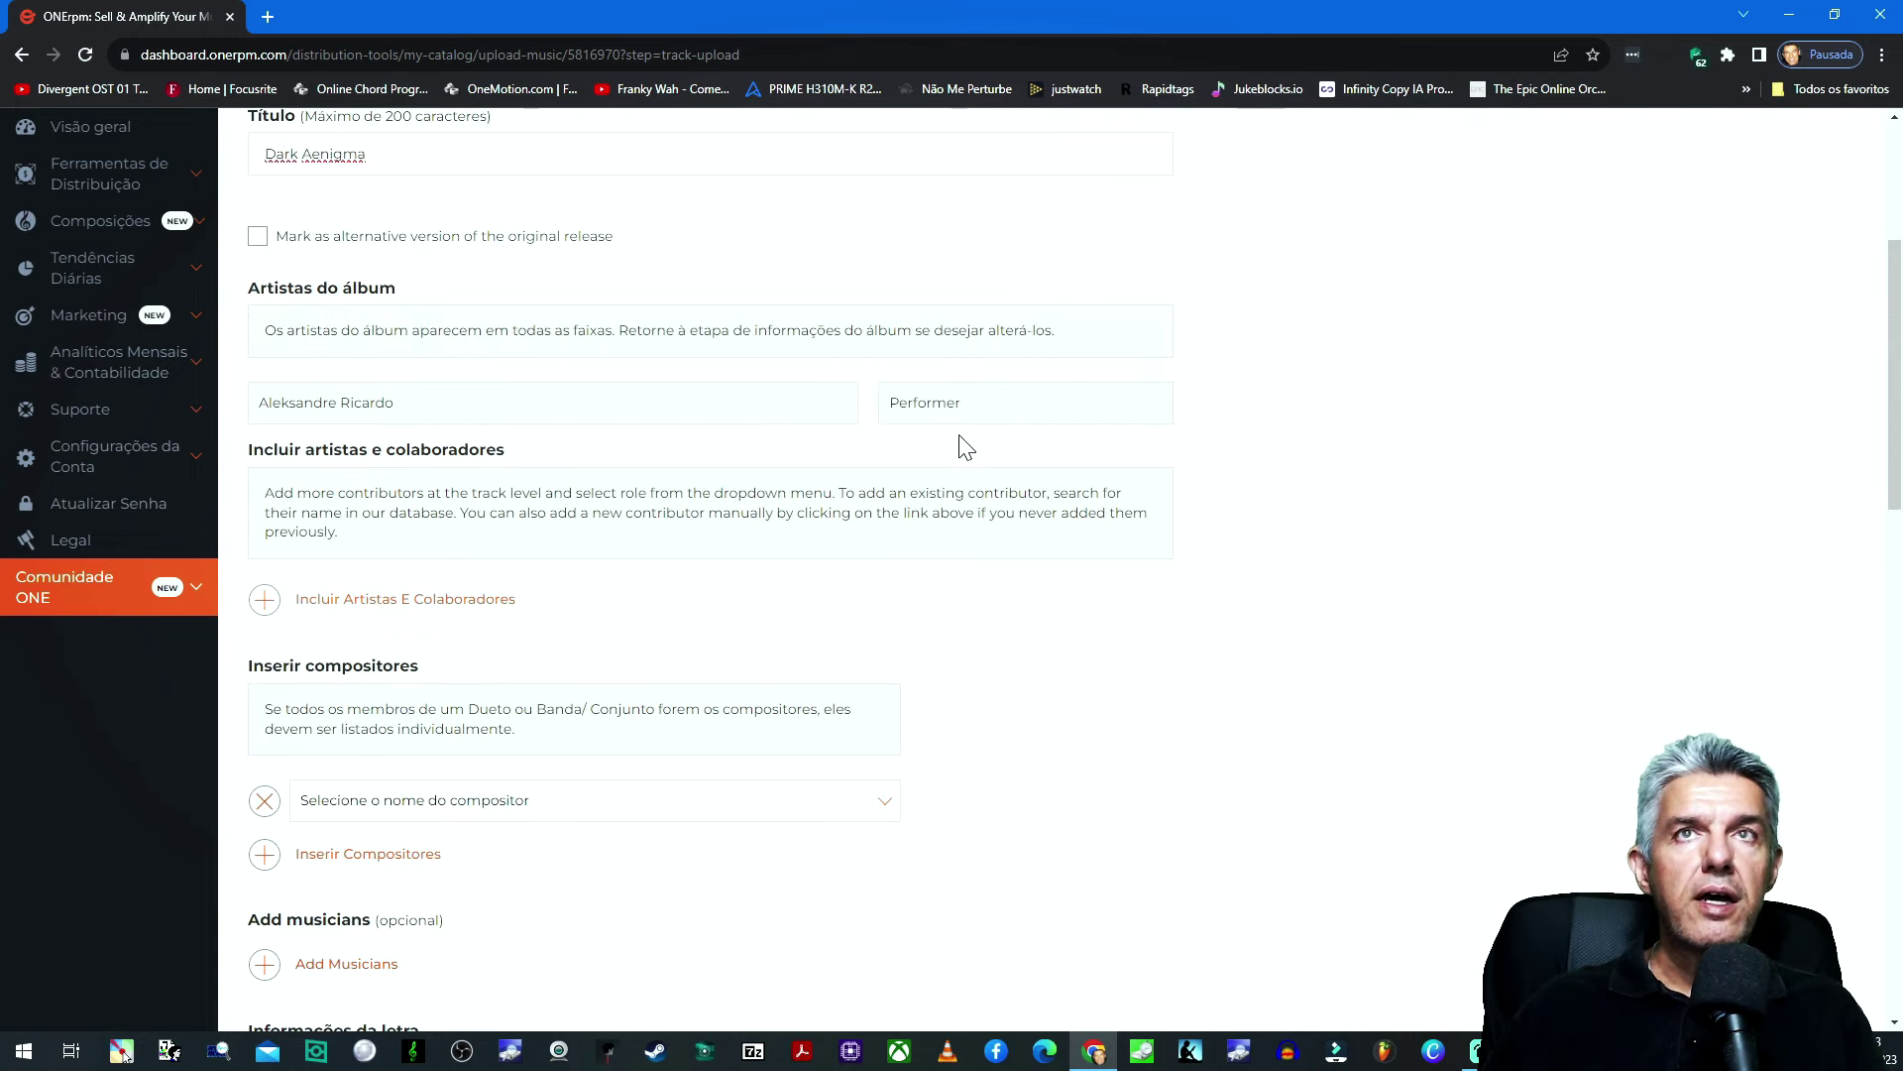
pyautogui.scroll(-1, 704, 583)
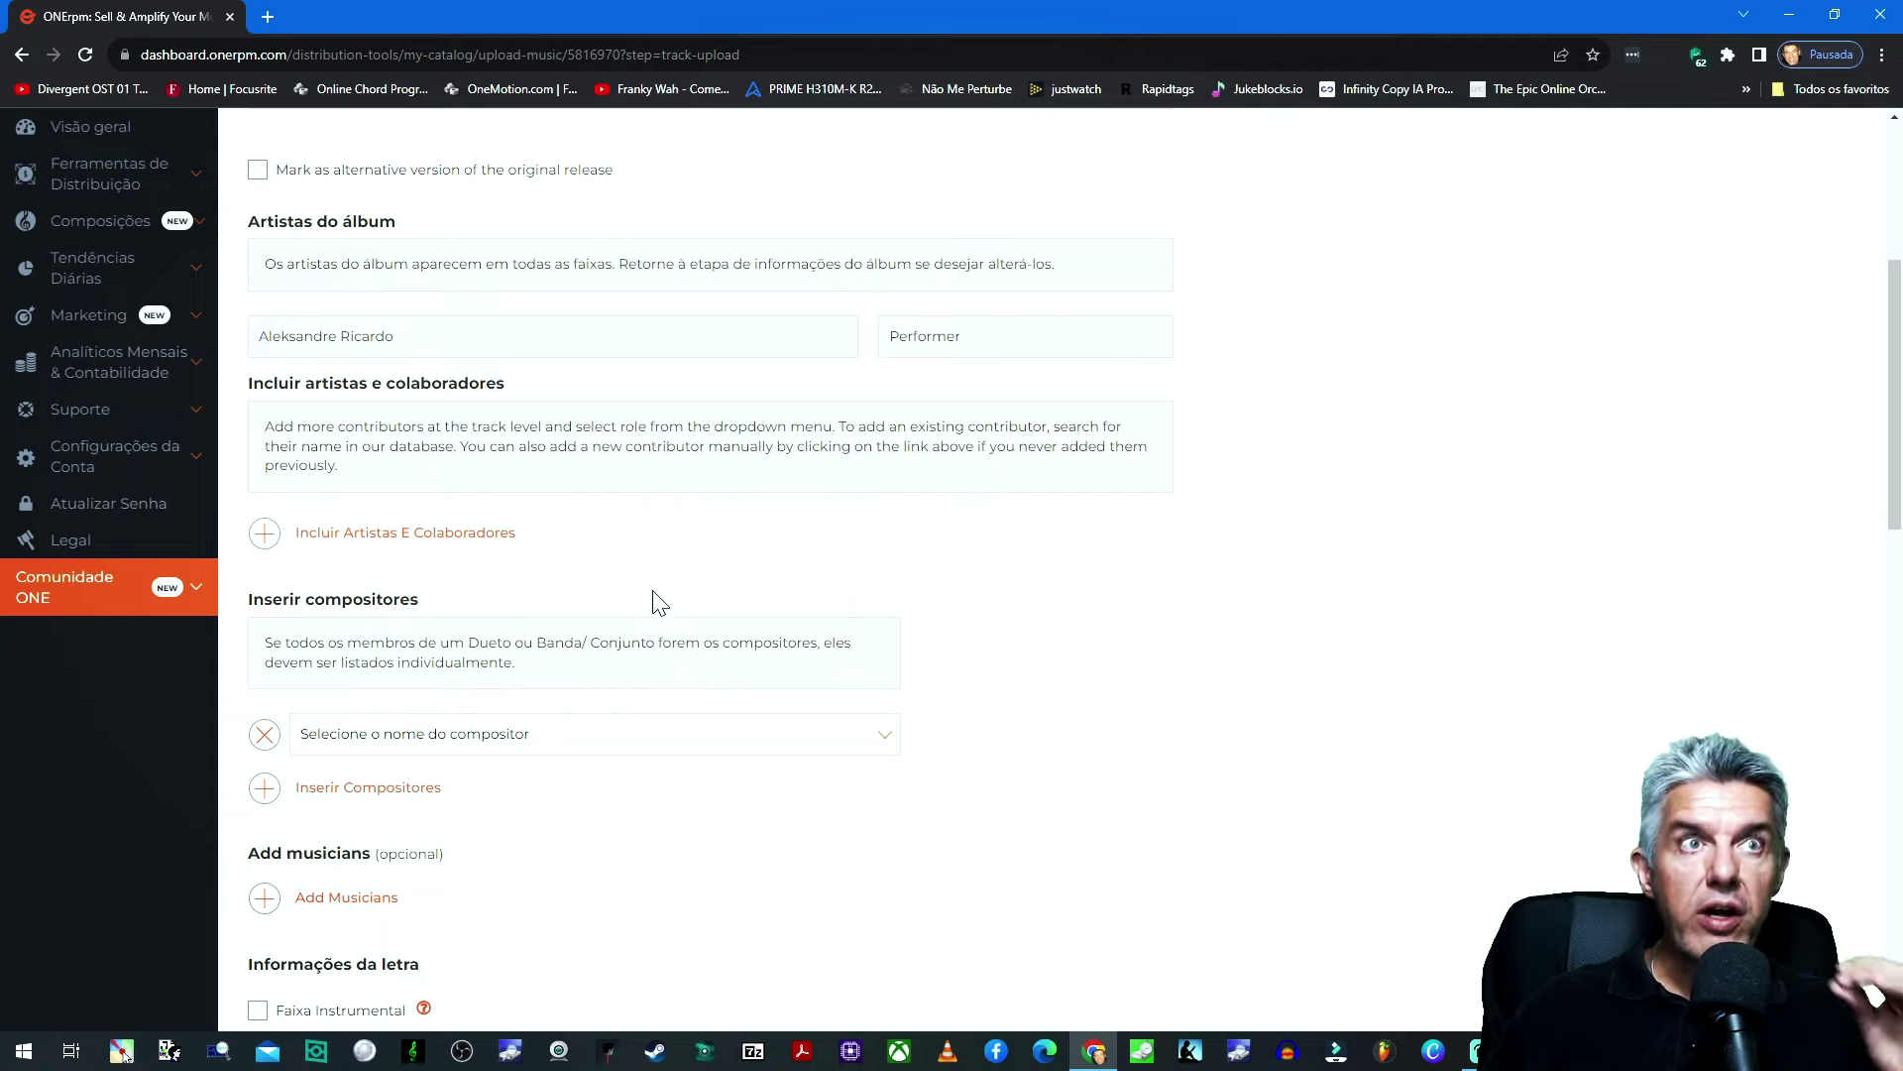
pyautogui.click(440, 545)
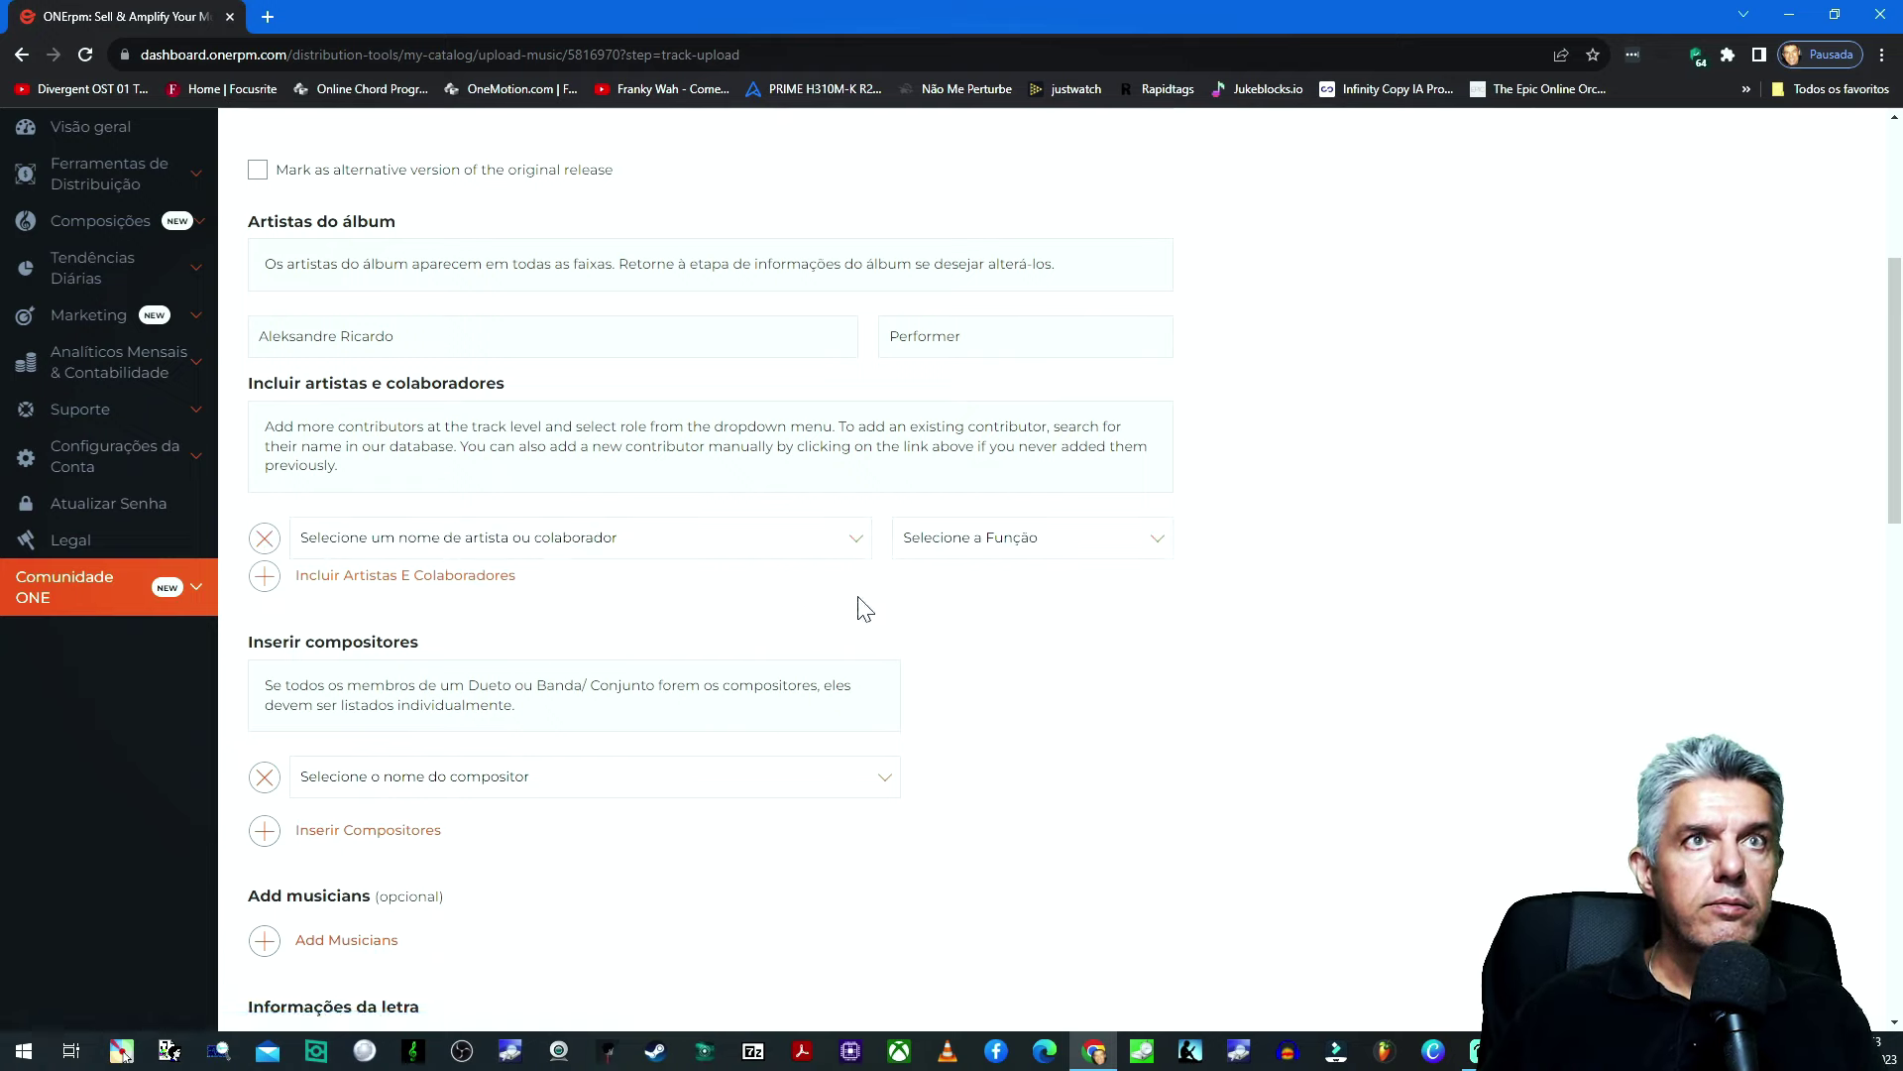
pyautogui.click(854, 551)
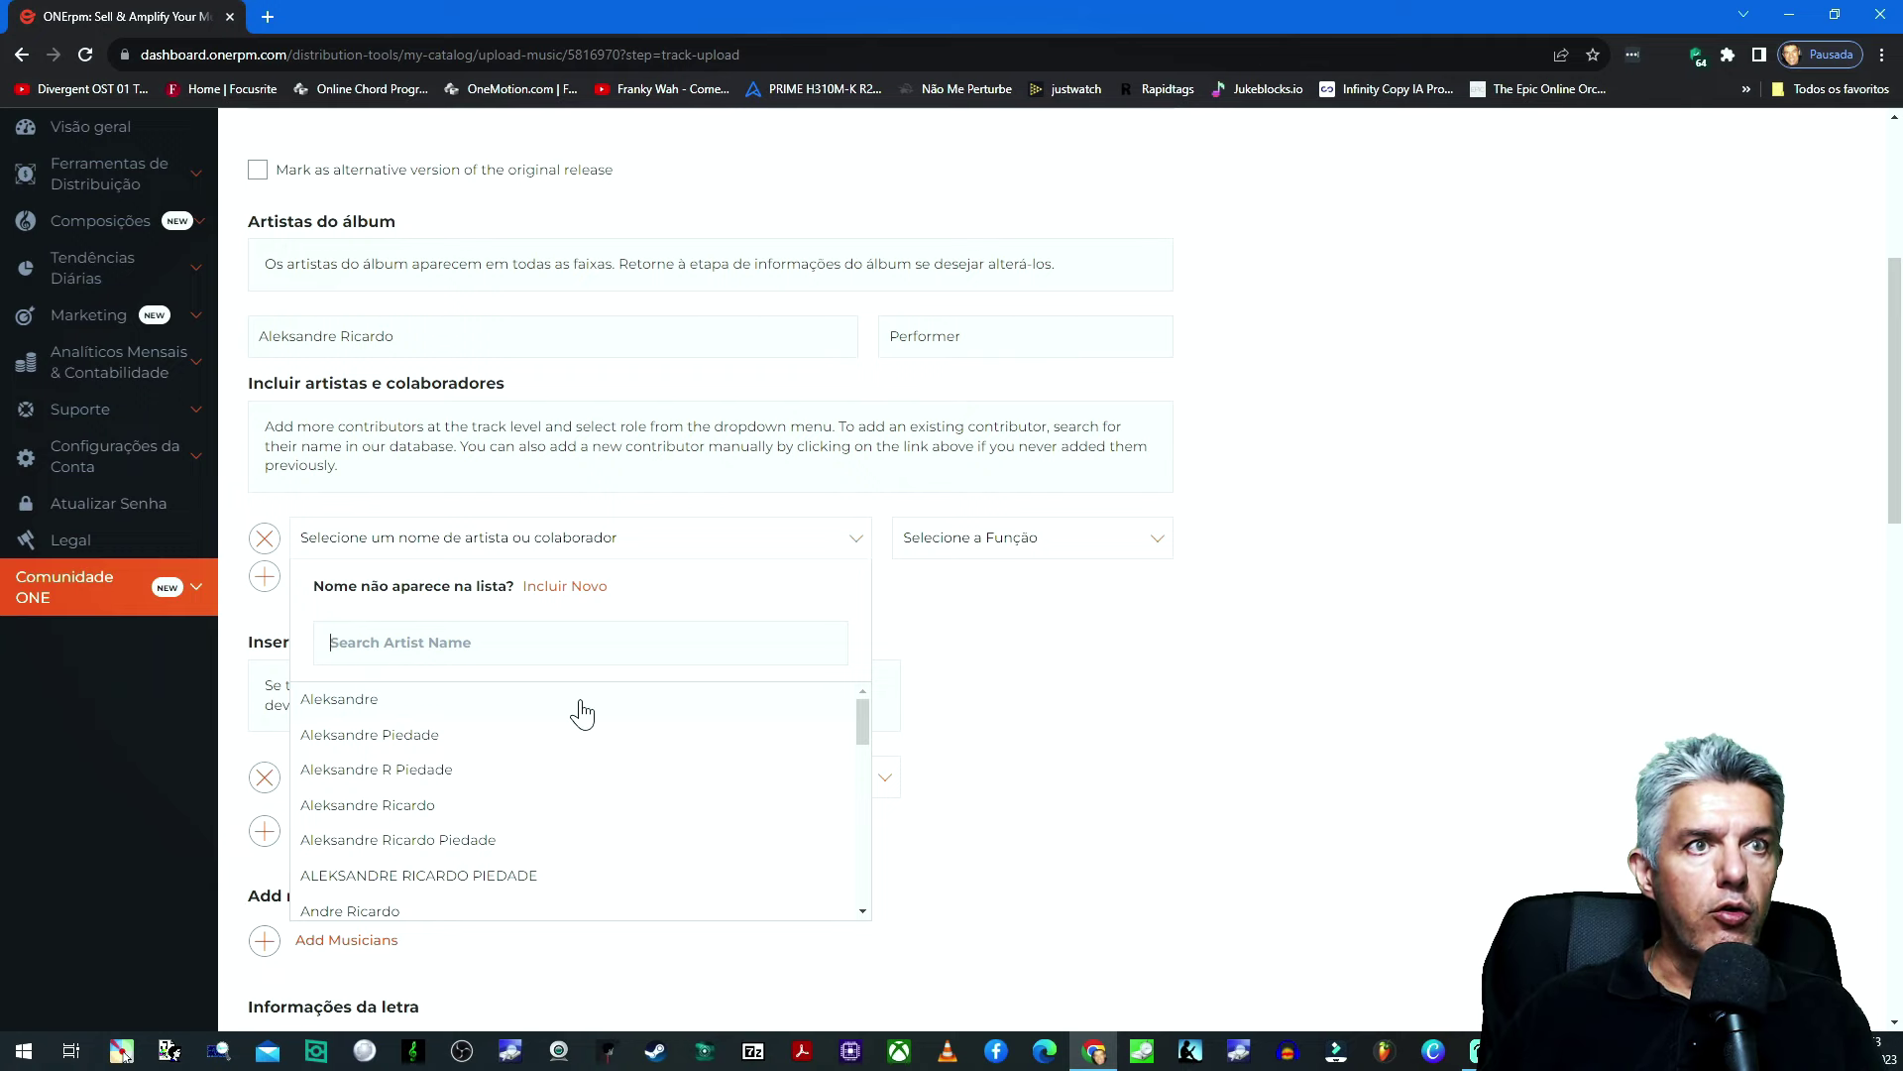
pyautogui.click(453, 781)
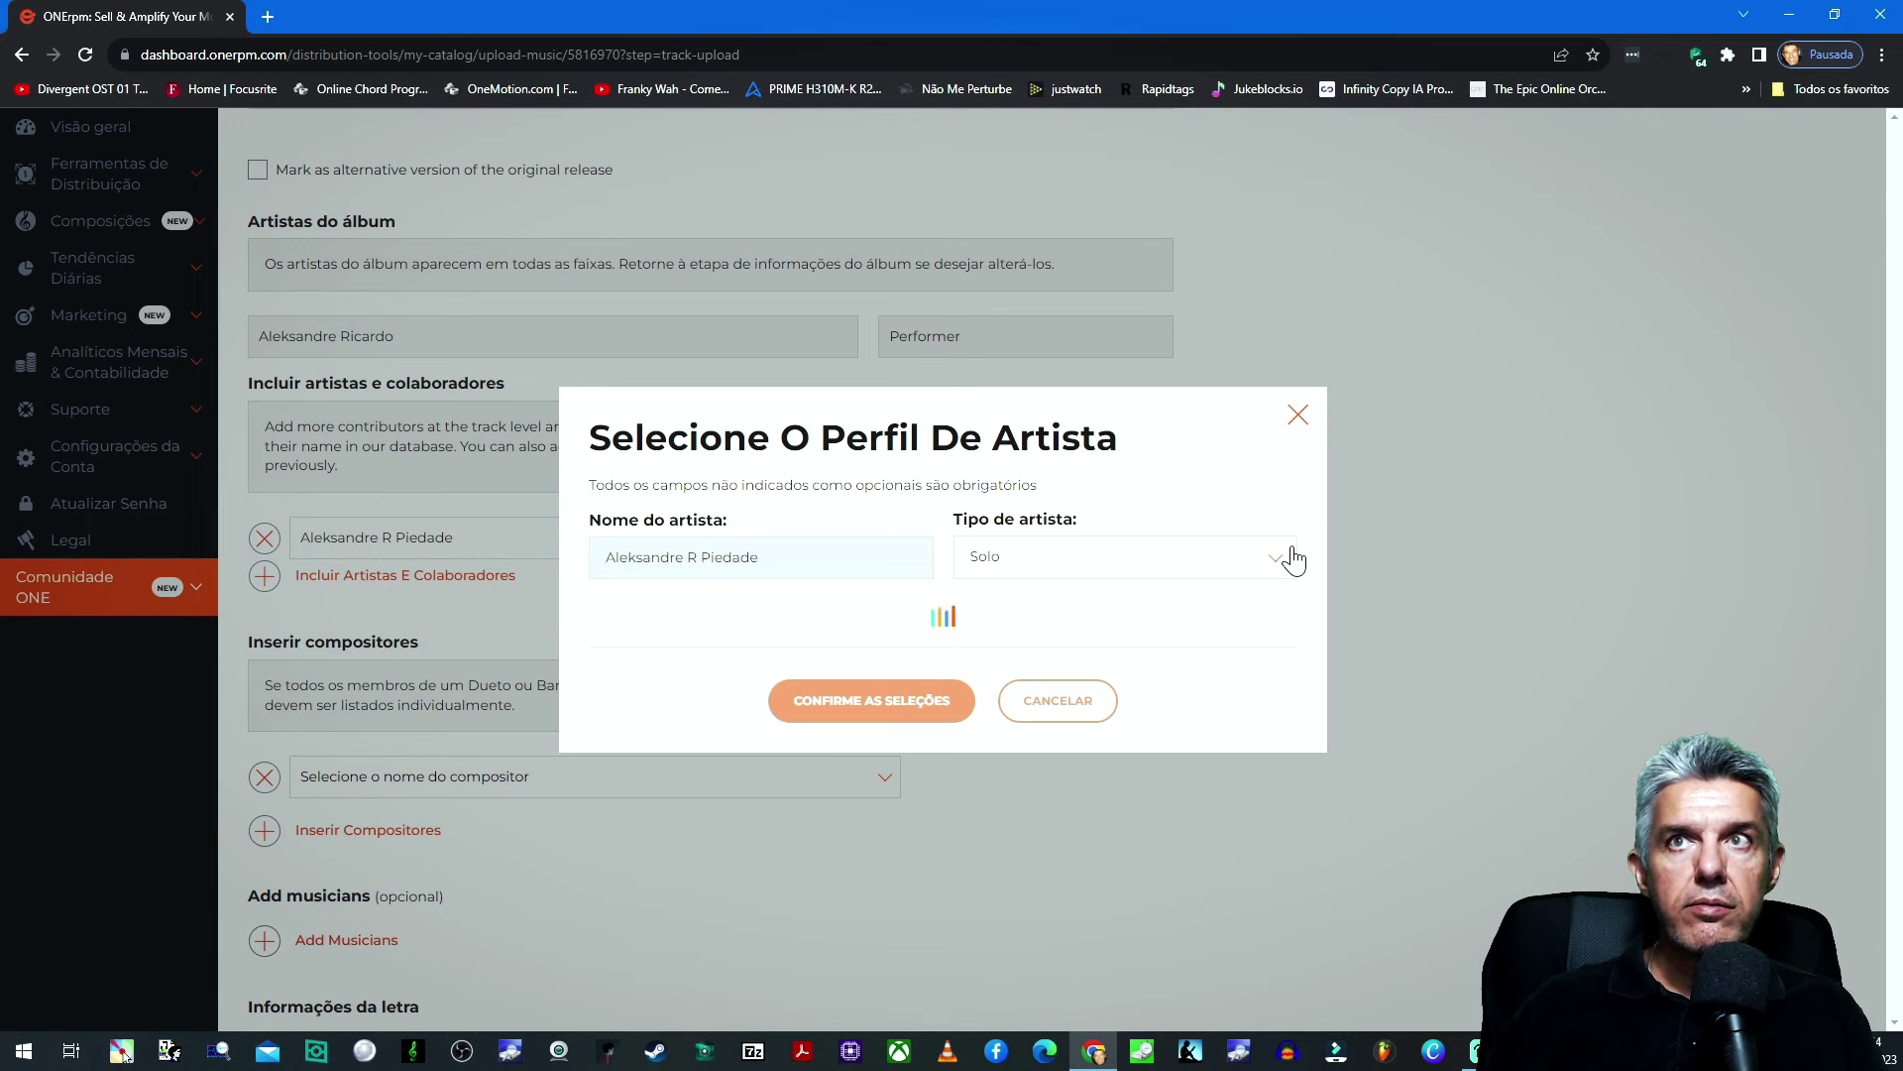
pyautogui.click(1301, 423)
pyautogui.click(1164, 555)
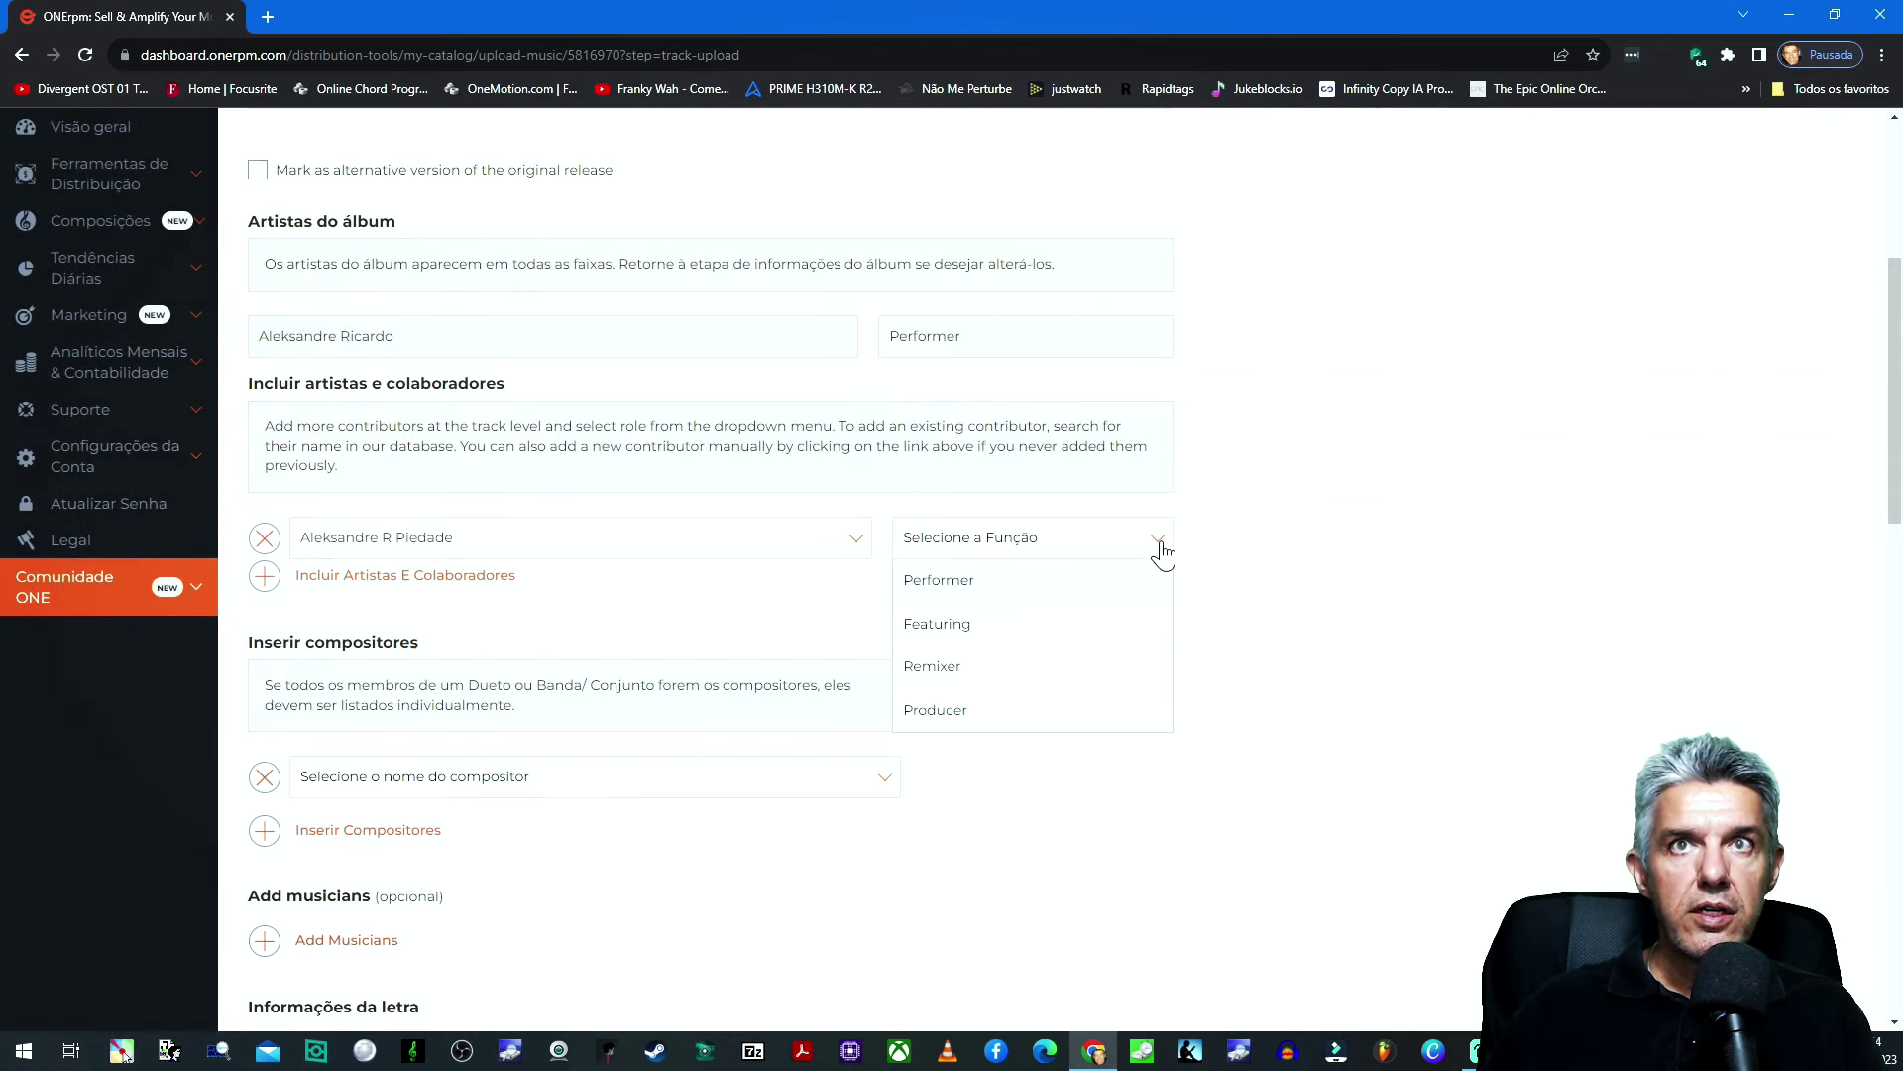
pyautogui.click(974, 713)
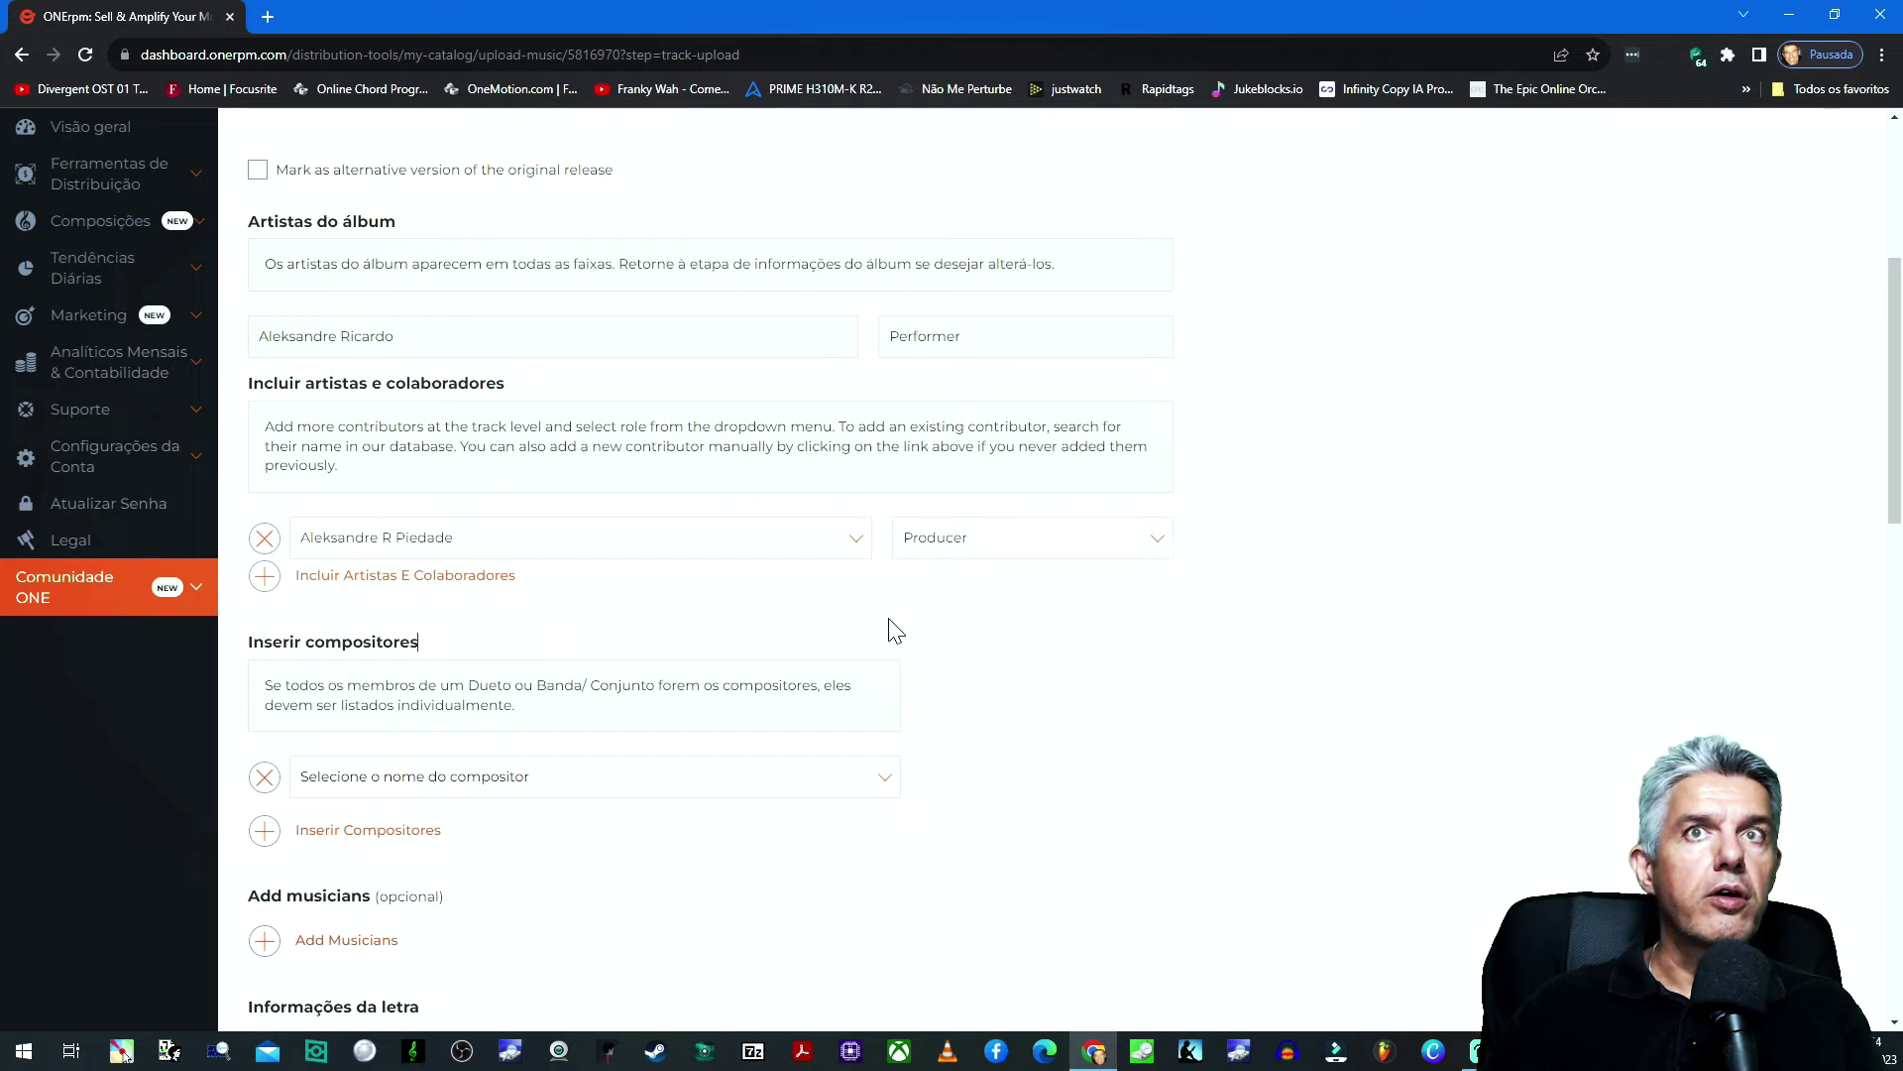
pyautogui.scroll(-1, 783, 614)
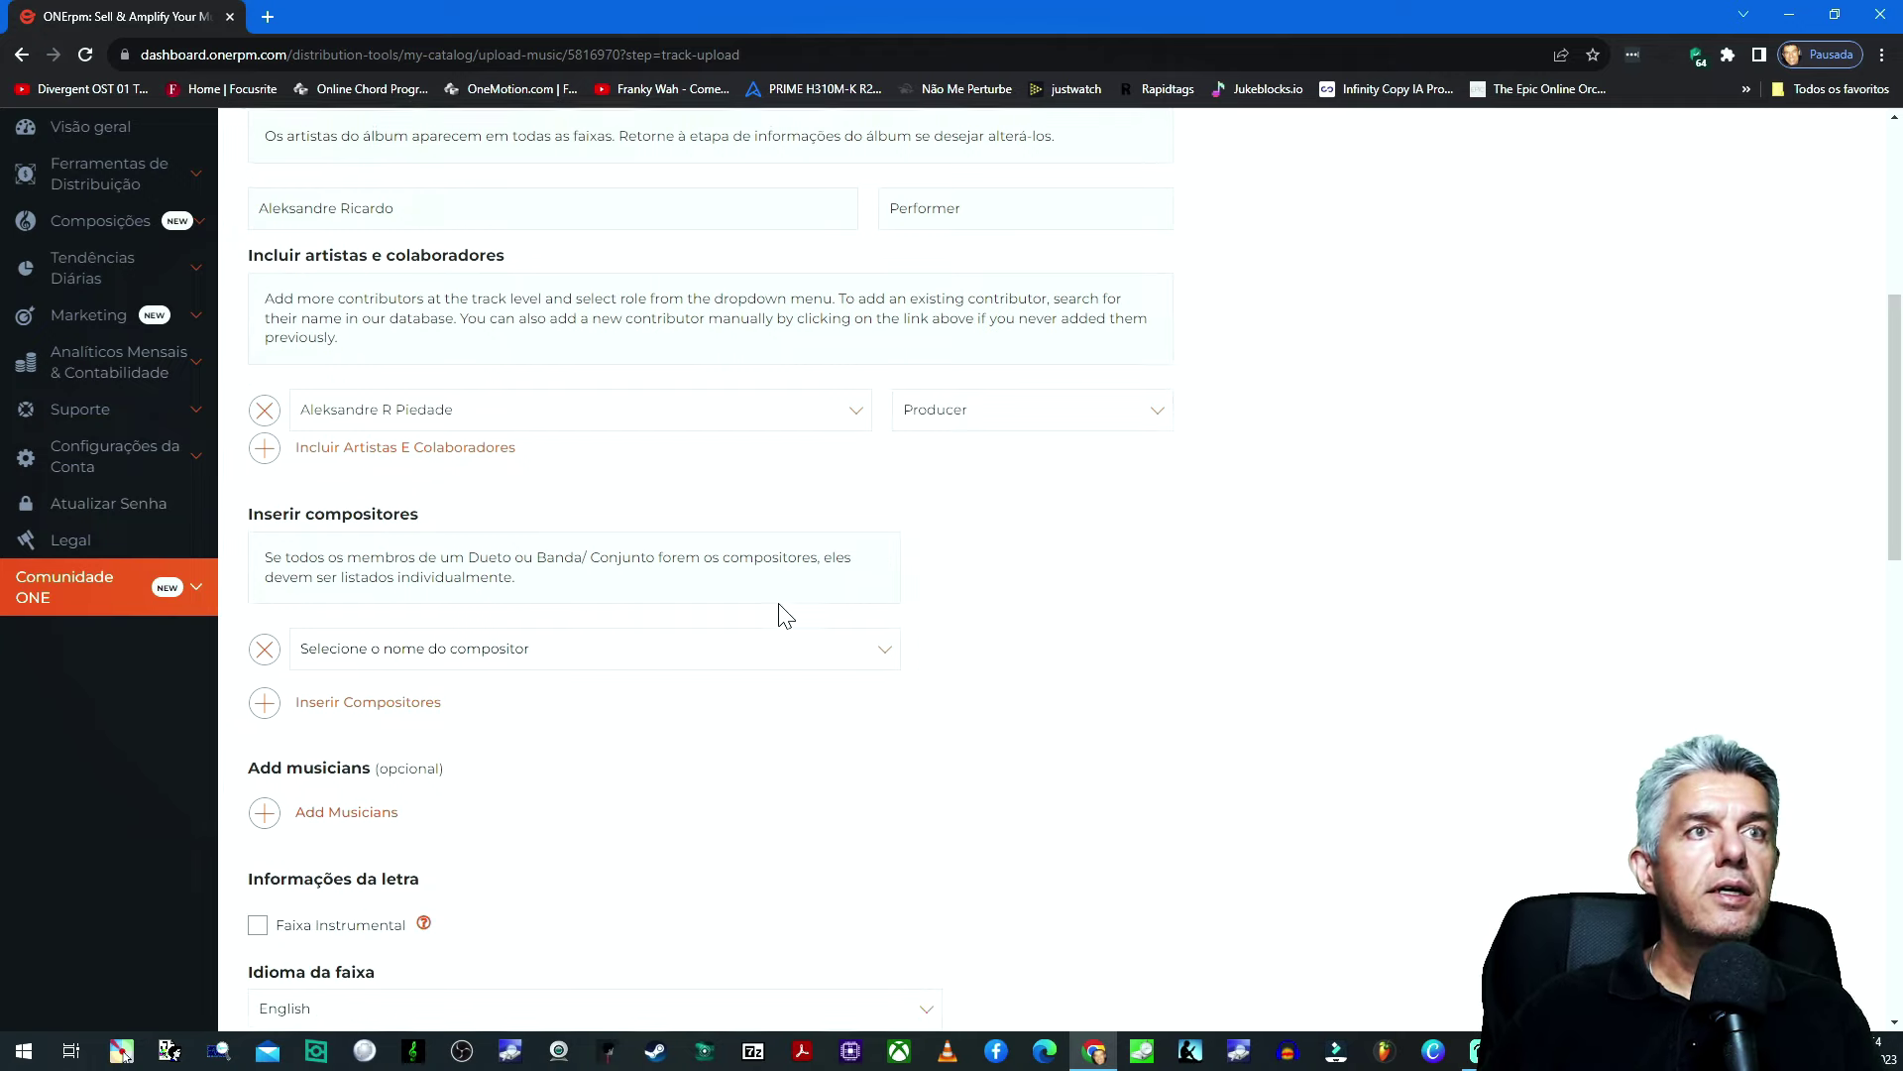
# Step: Assign the artist's full name in mixed case as the track's composer, and save the track as instrumental without an ISRC
pyautogui.click(881, 651)
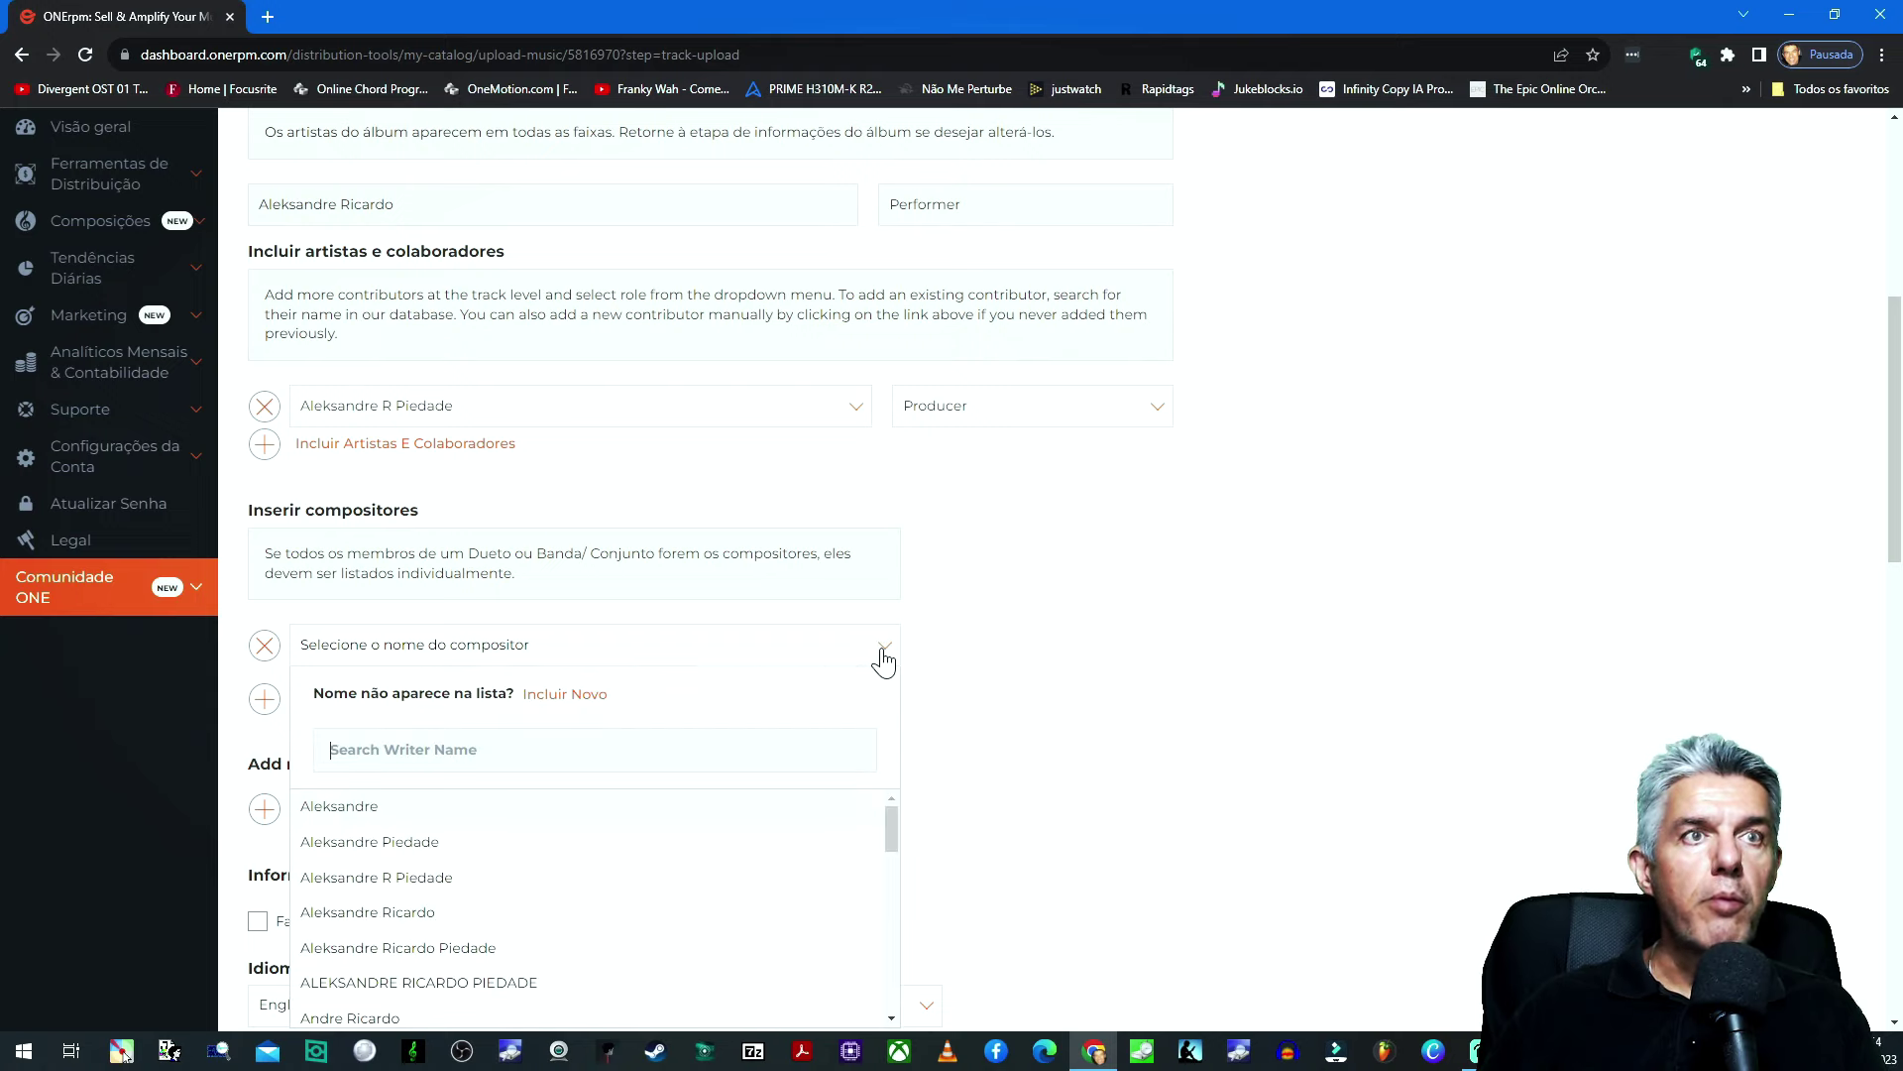
pyautogui.click(459, 962)
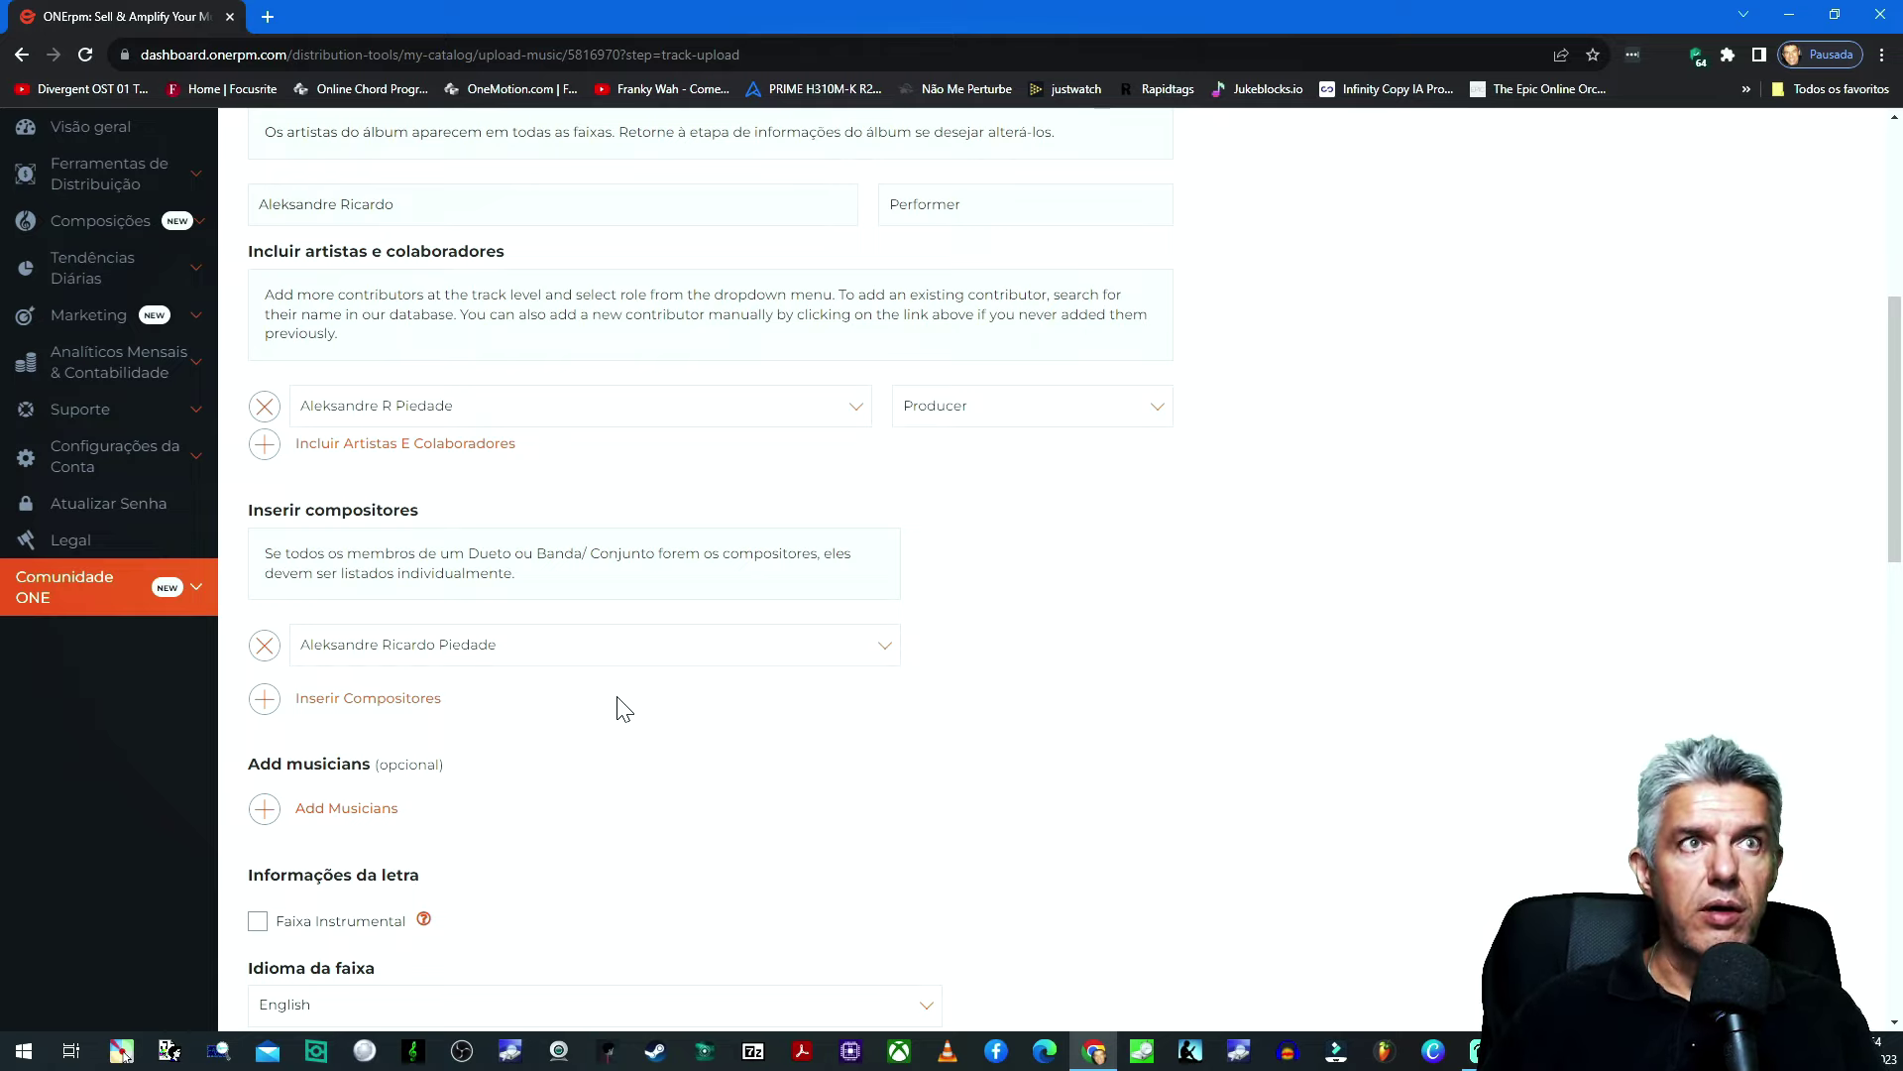
pyautogui.scroll(-3, 622, 707)
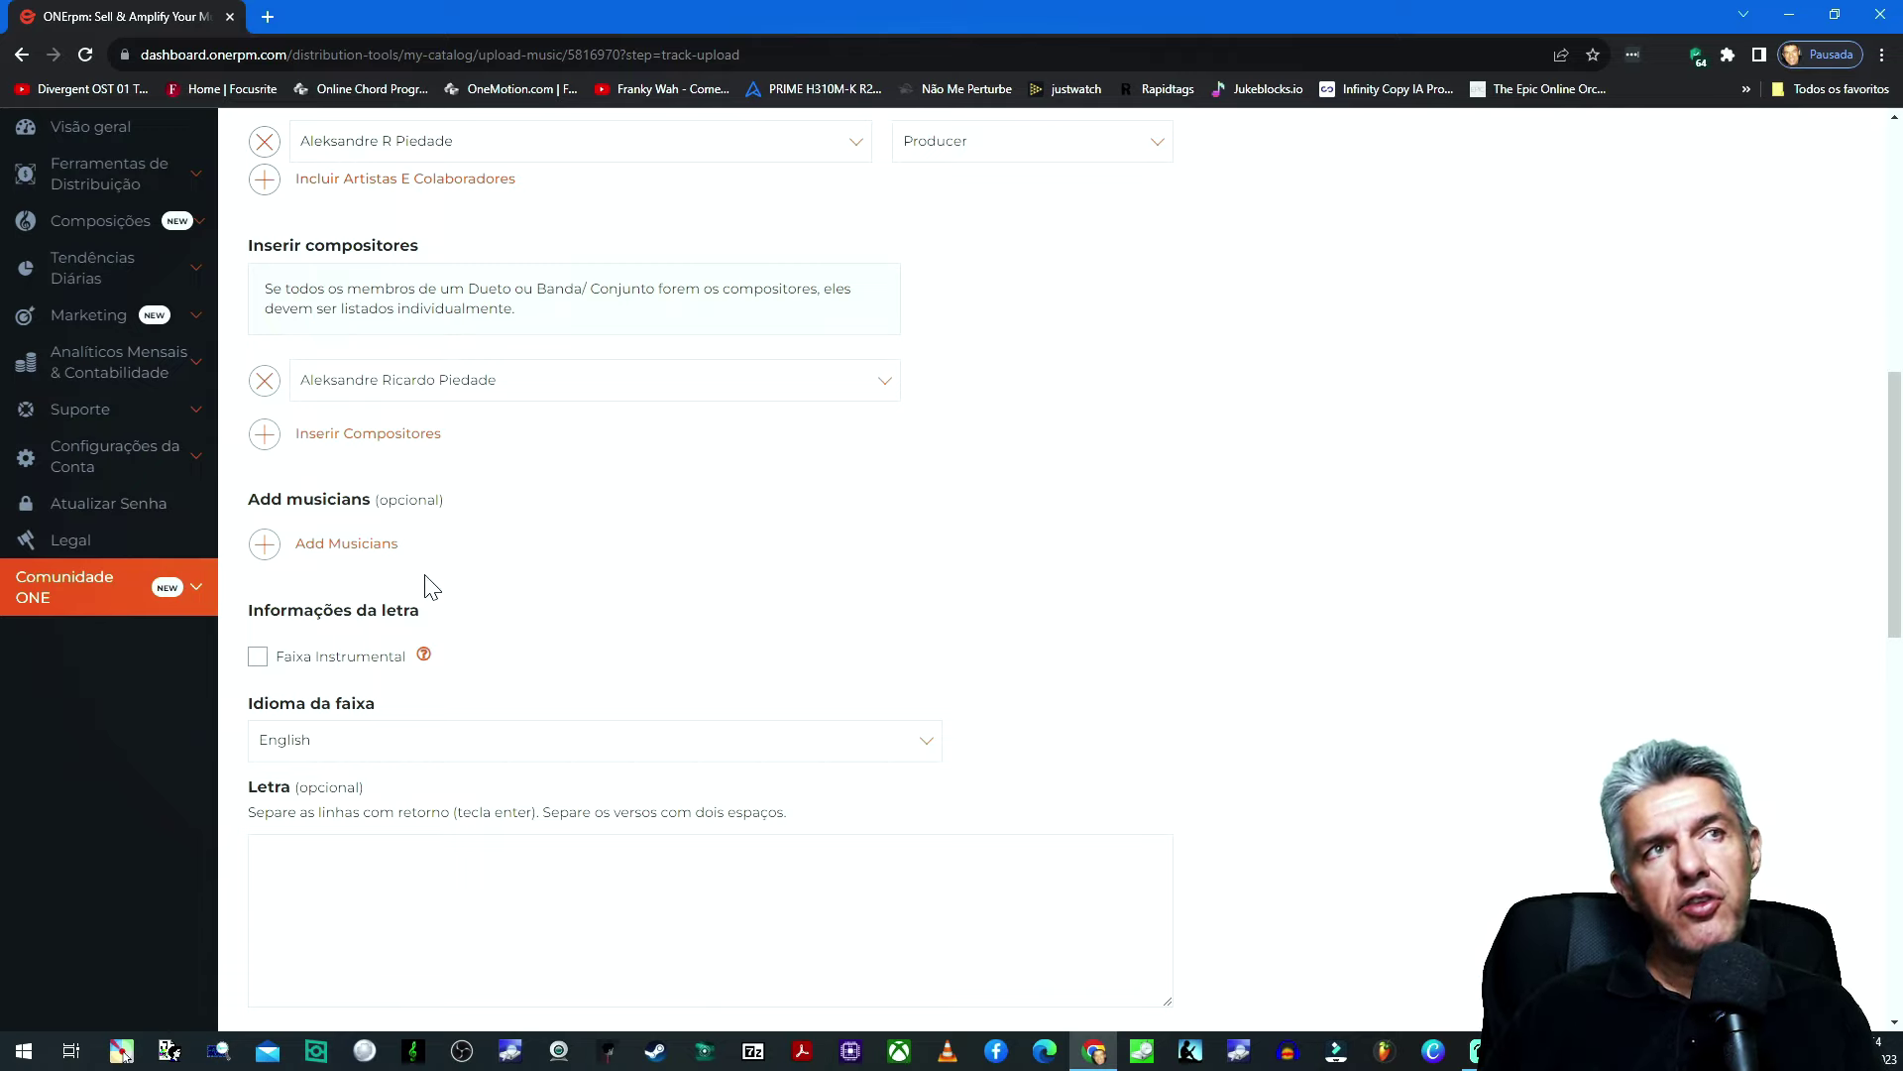
pyautogui.scroll(-1, 426, 575)
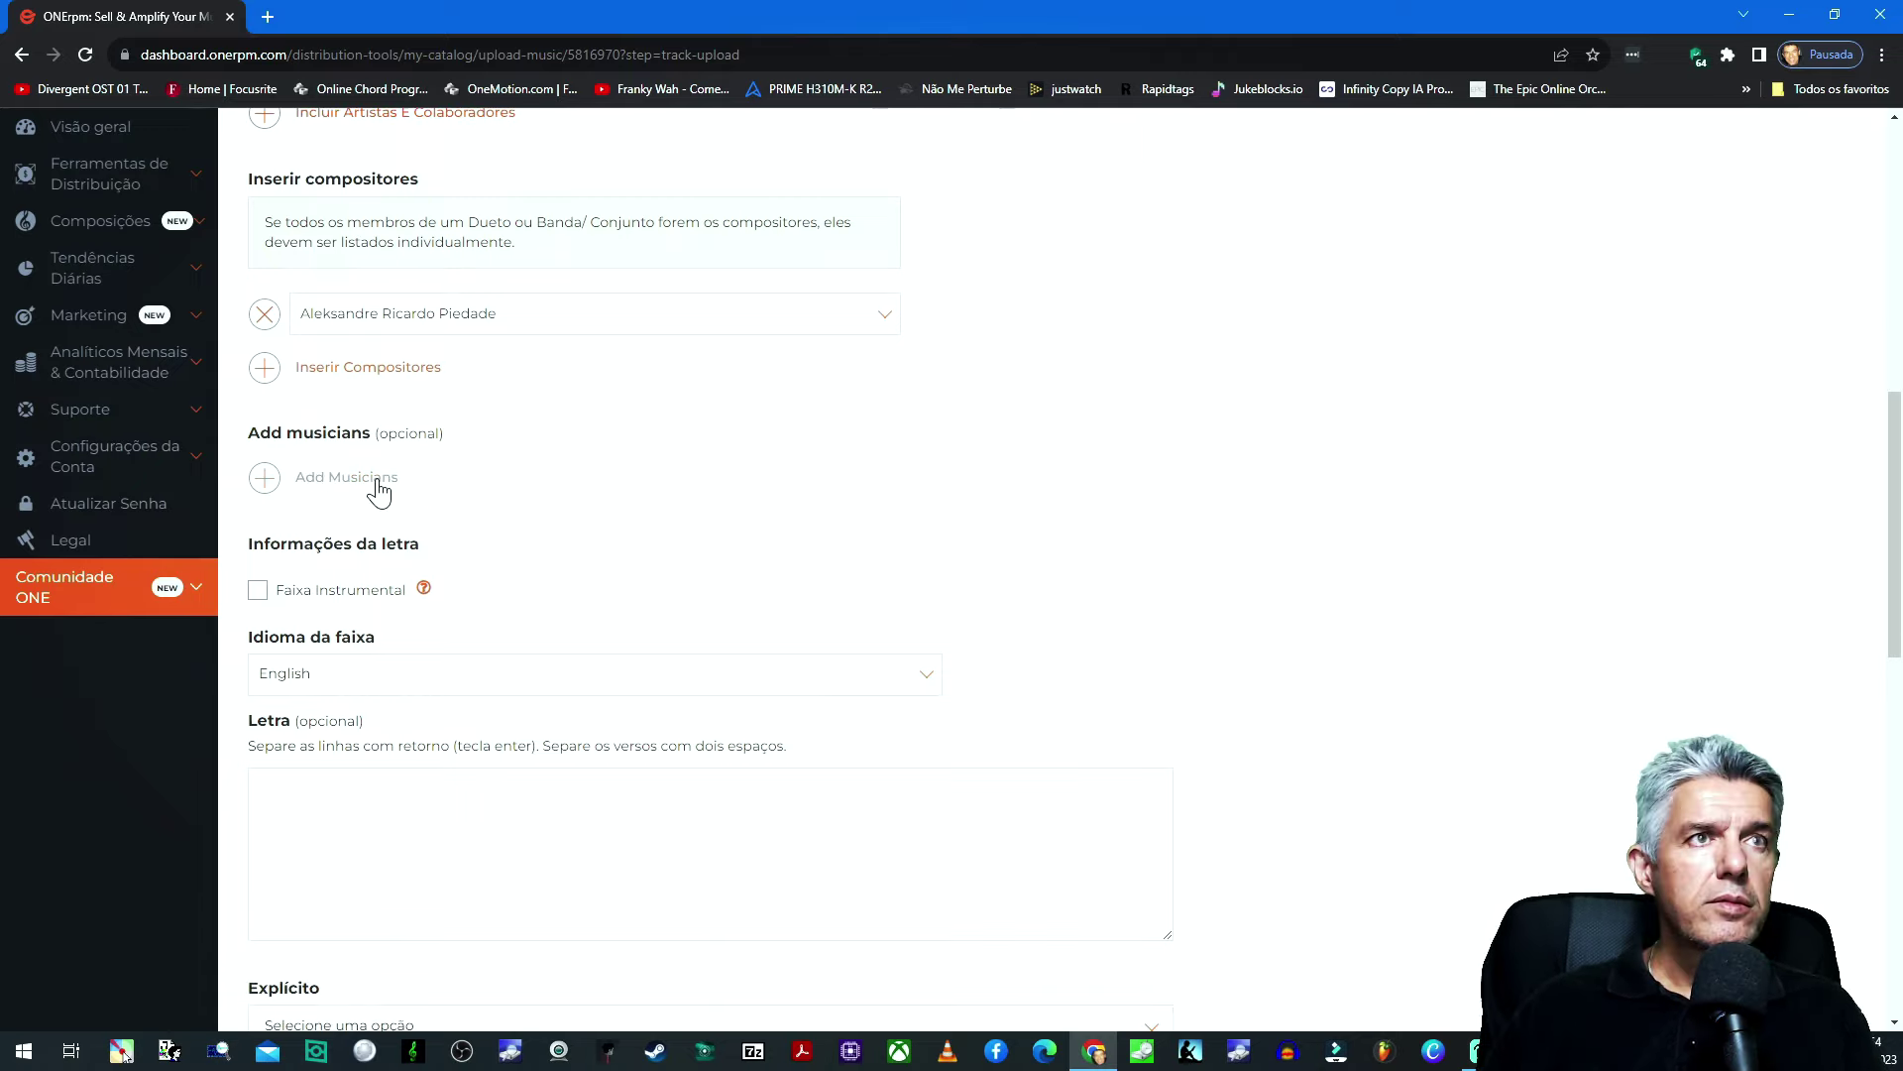
pyautogui.click(265, 595)
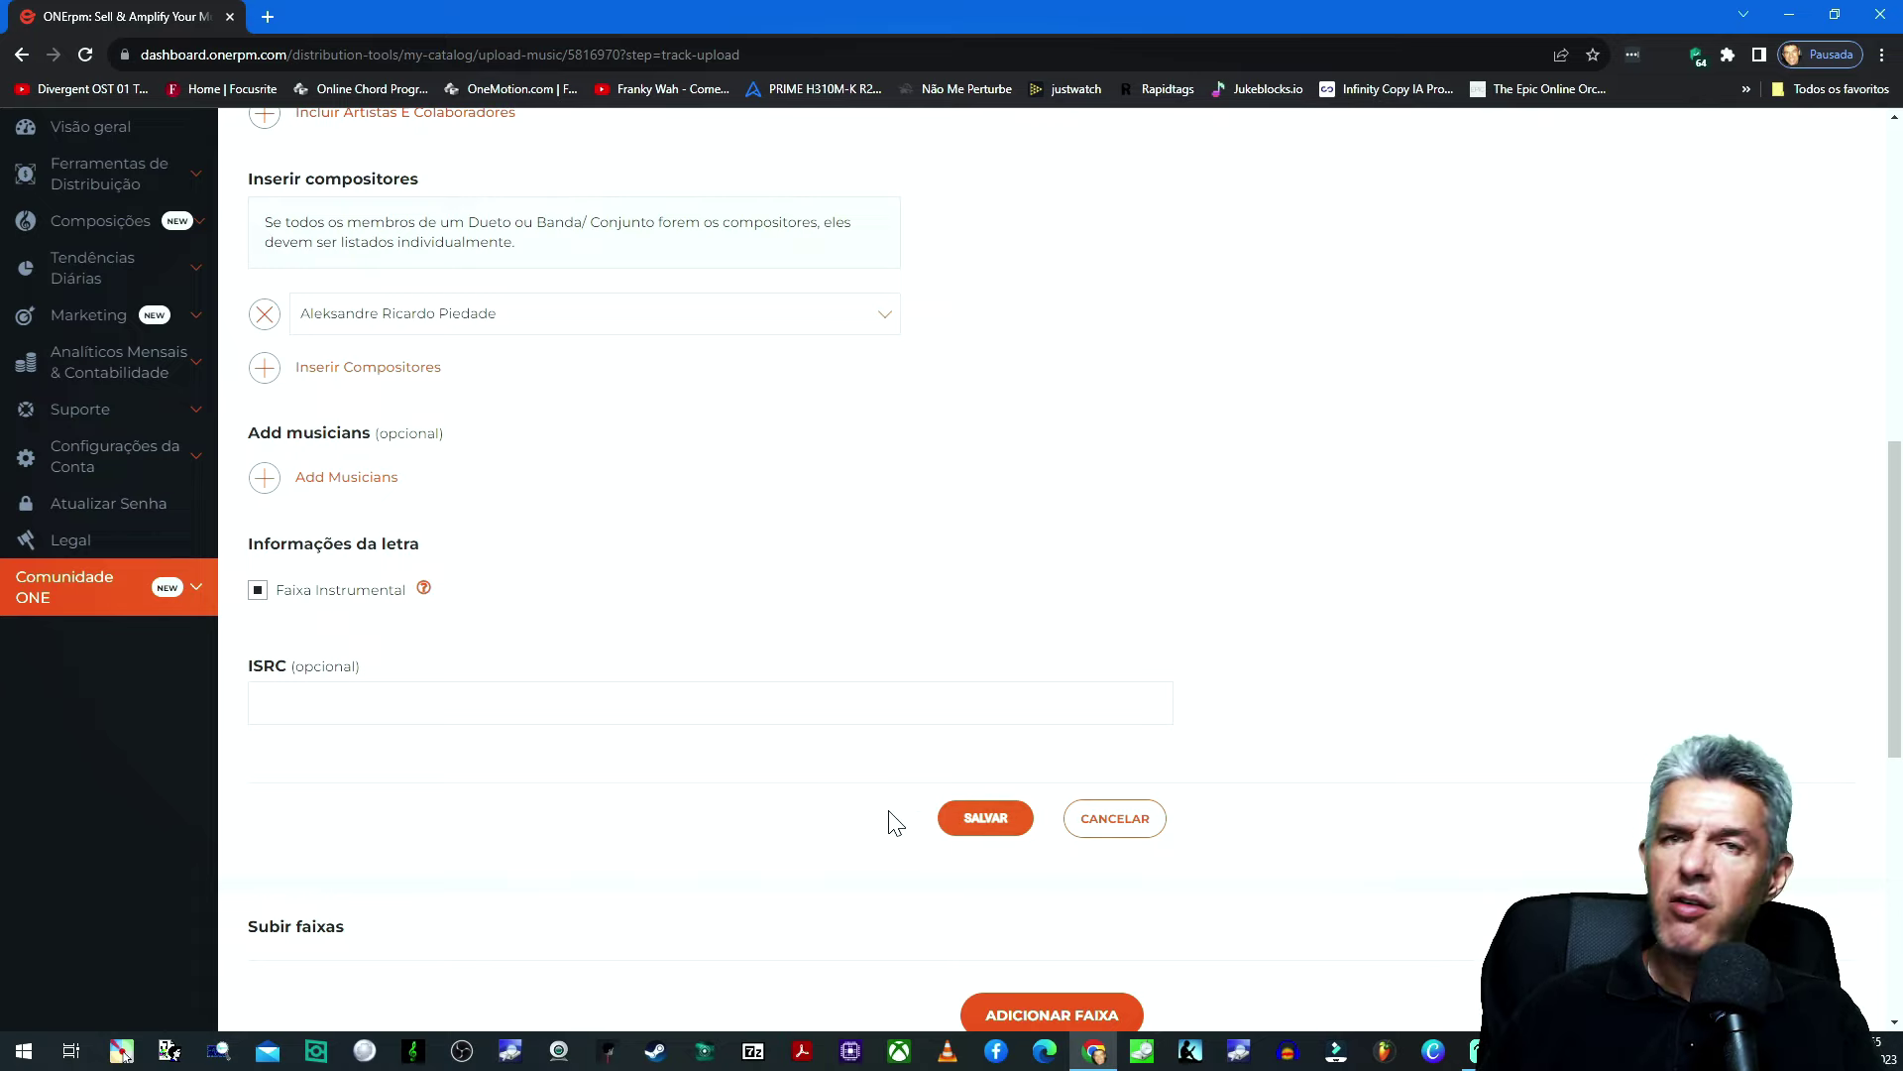
pyautogui.click(985, 819)
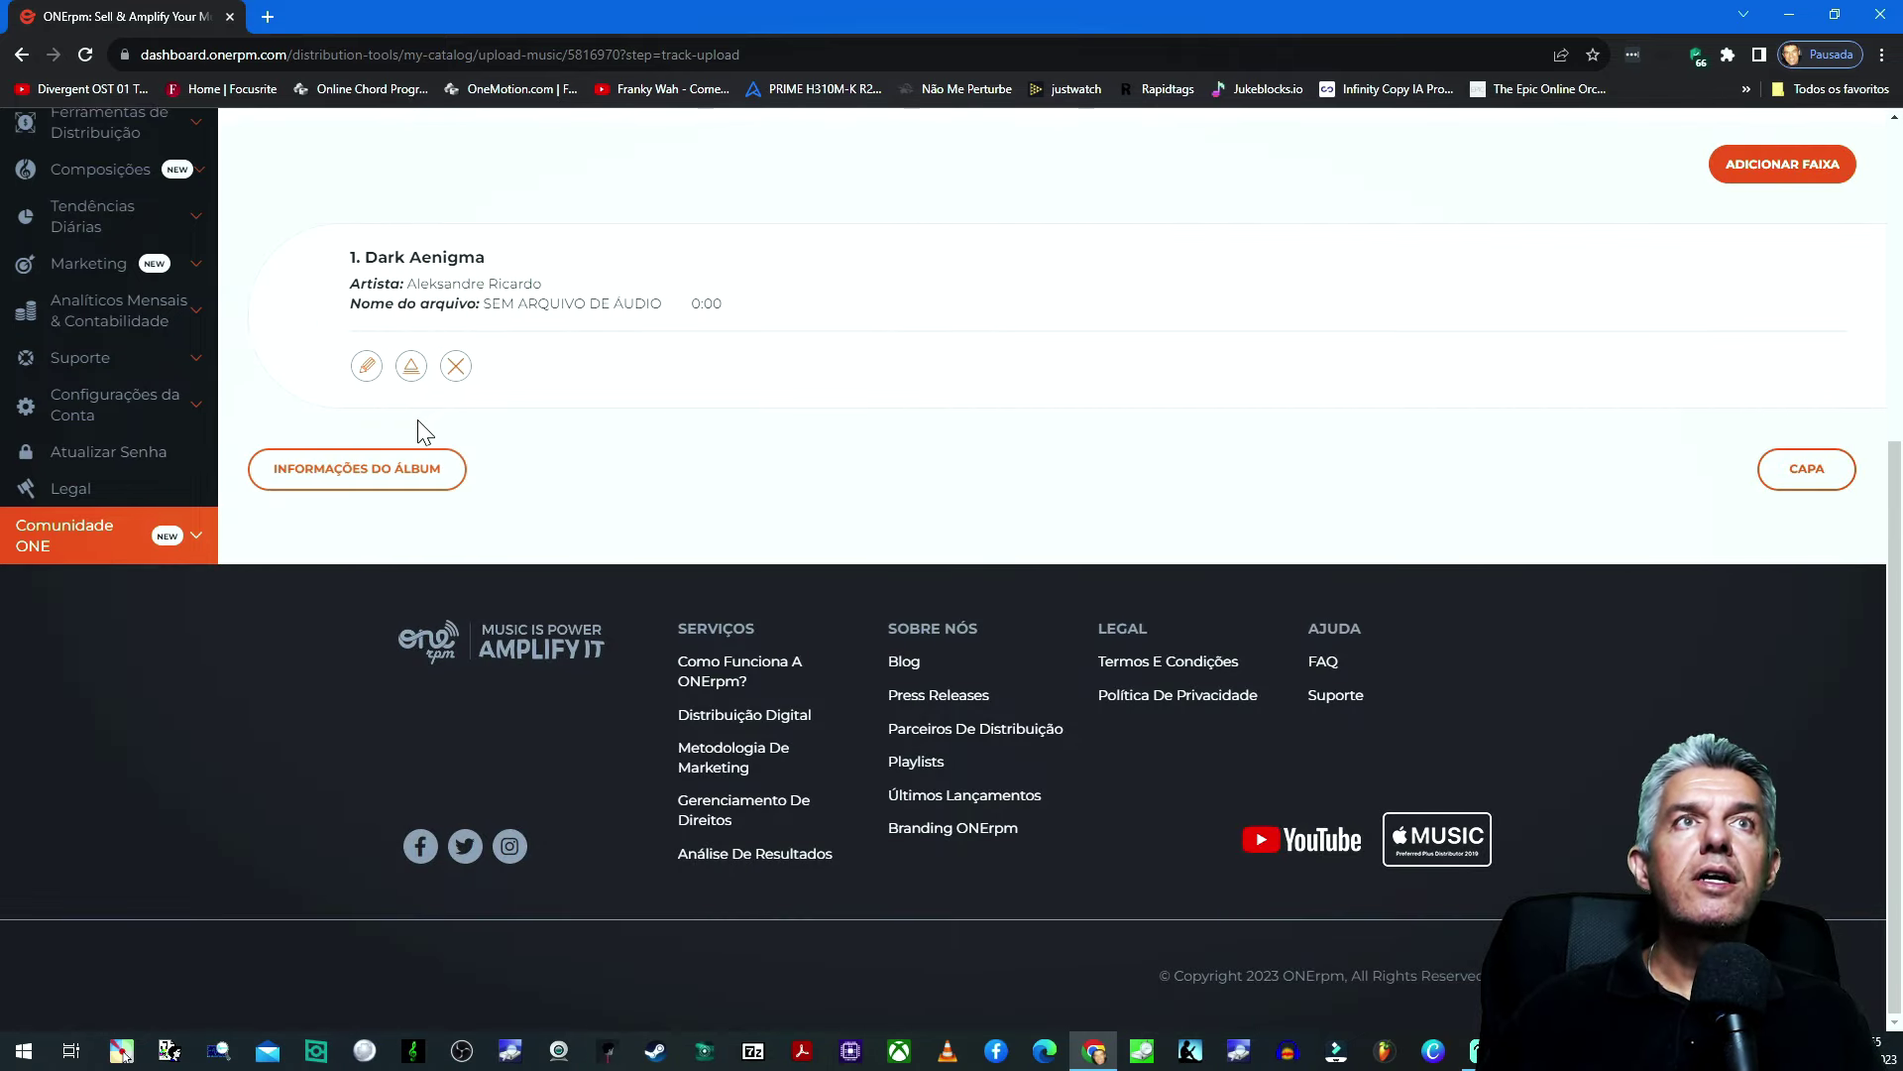
# Step: Upload the audio file "Dark Aenigma .wav" to the Dark Aenigma track
pyautogui.click(411, 375)
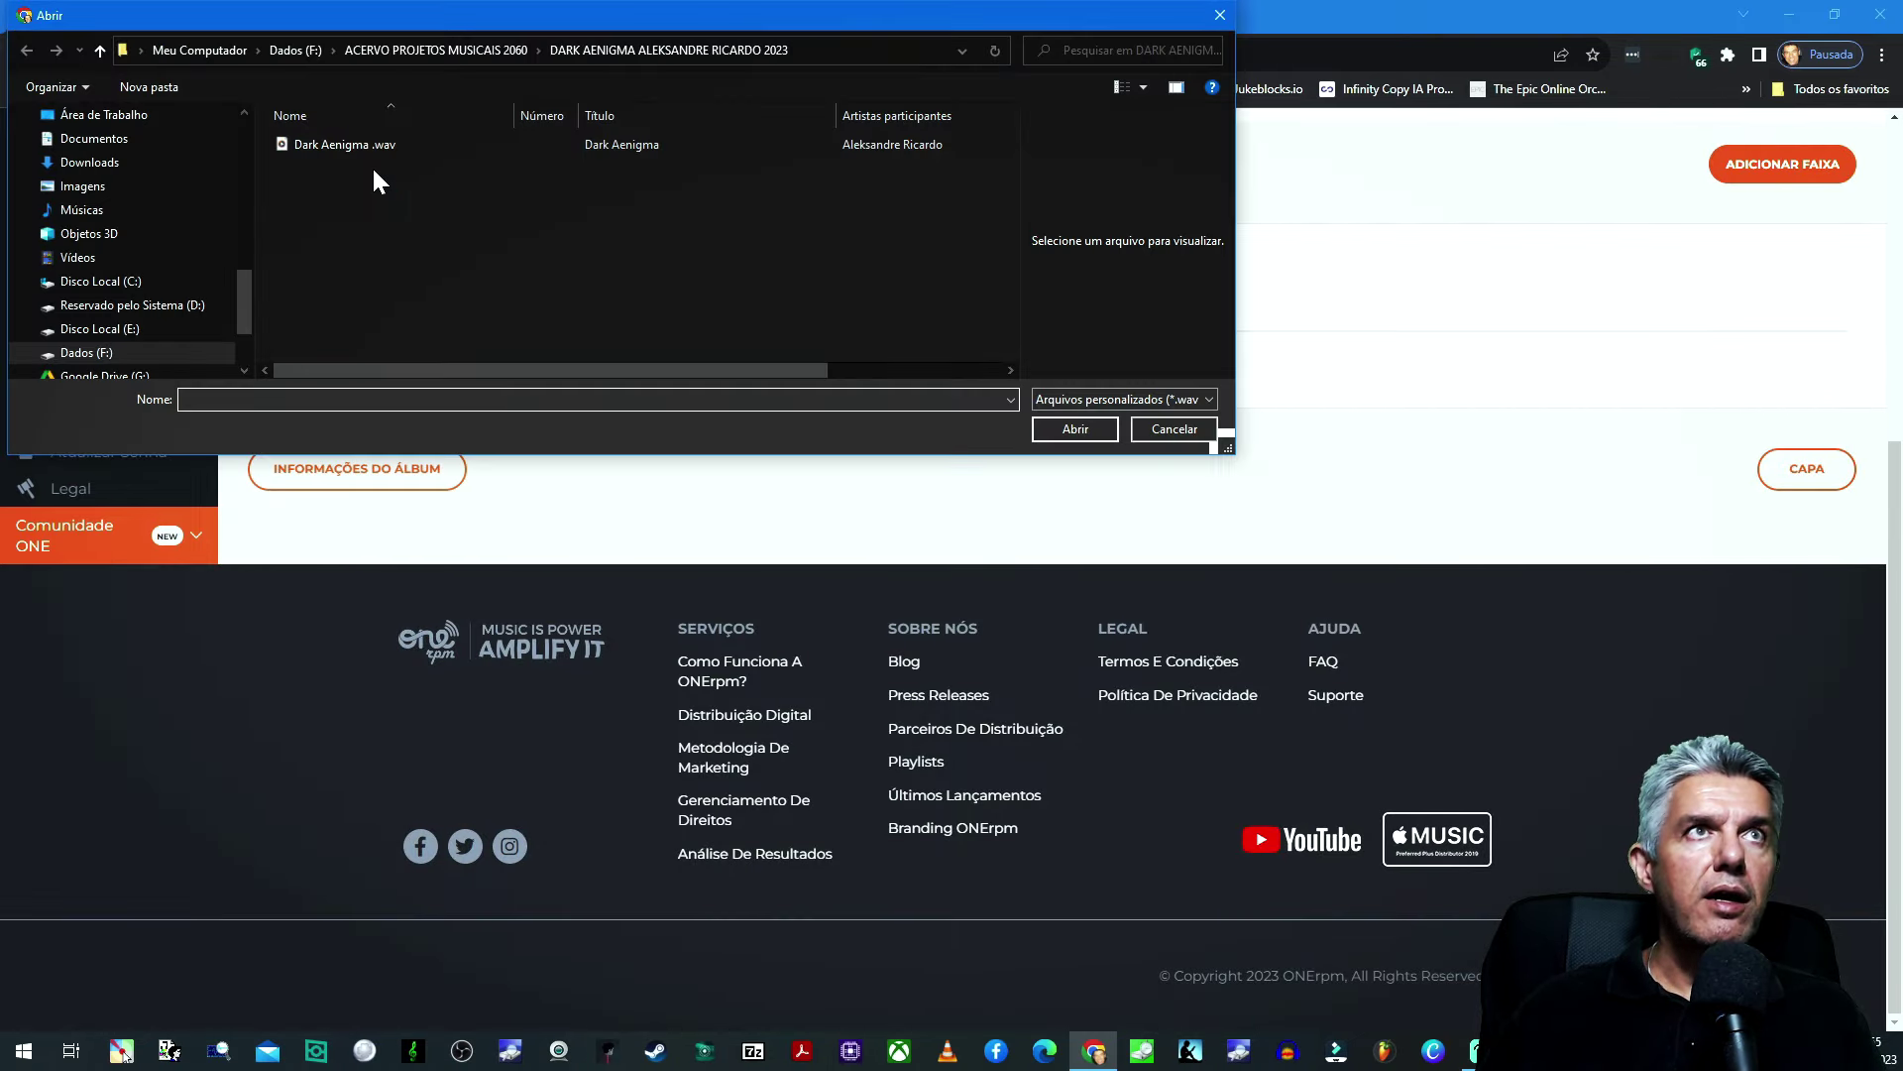
pyautogui.click(427, 141)
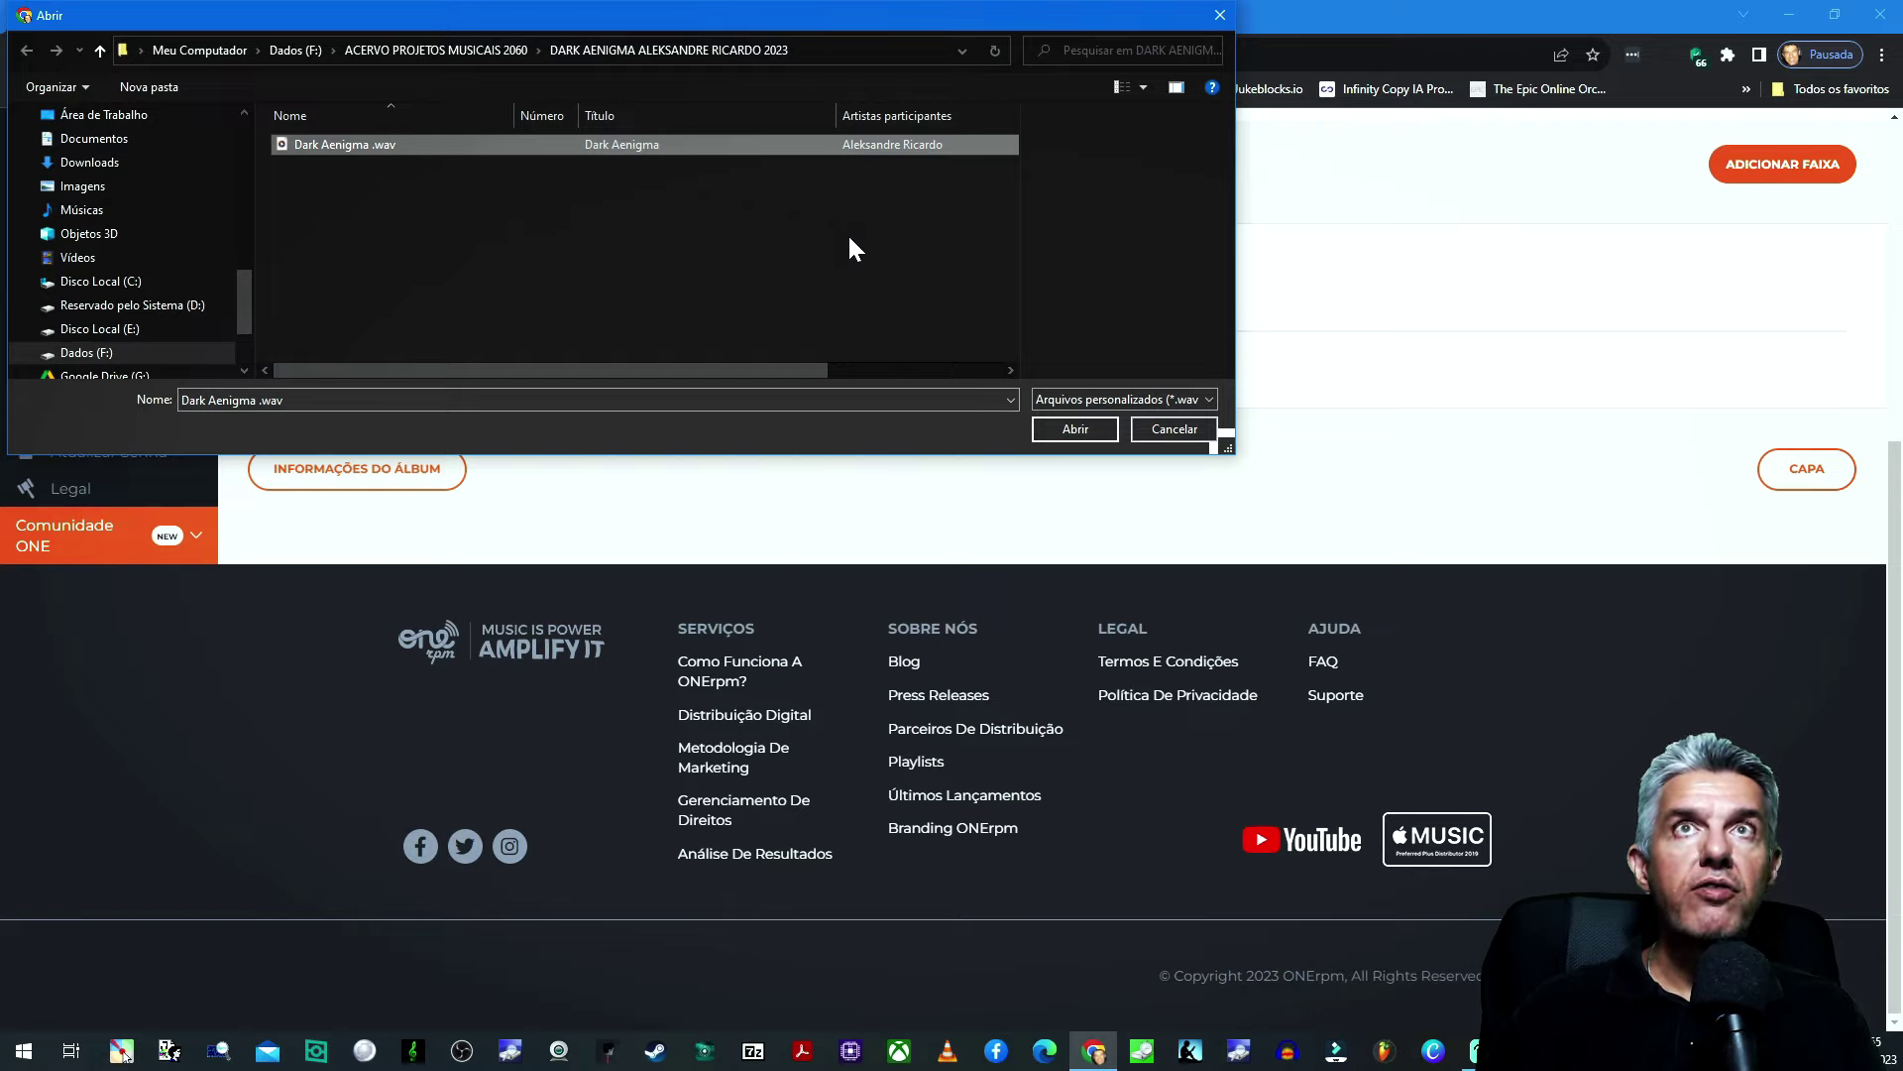
pyautogui.click(1076, 429)
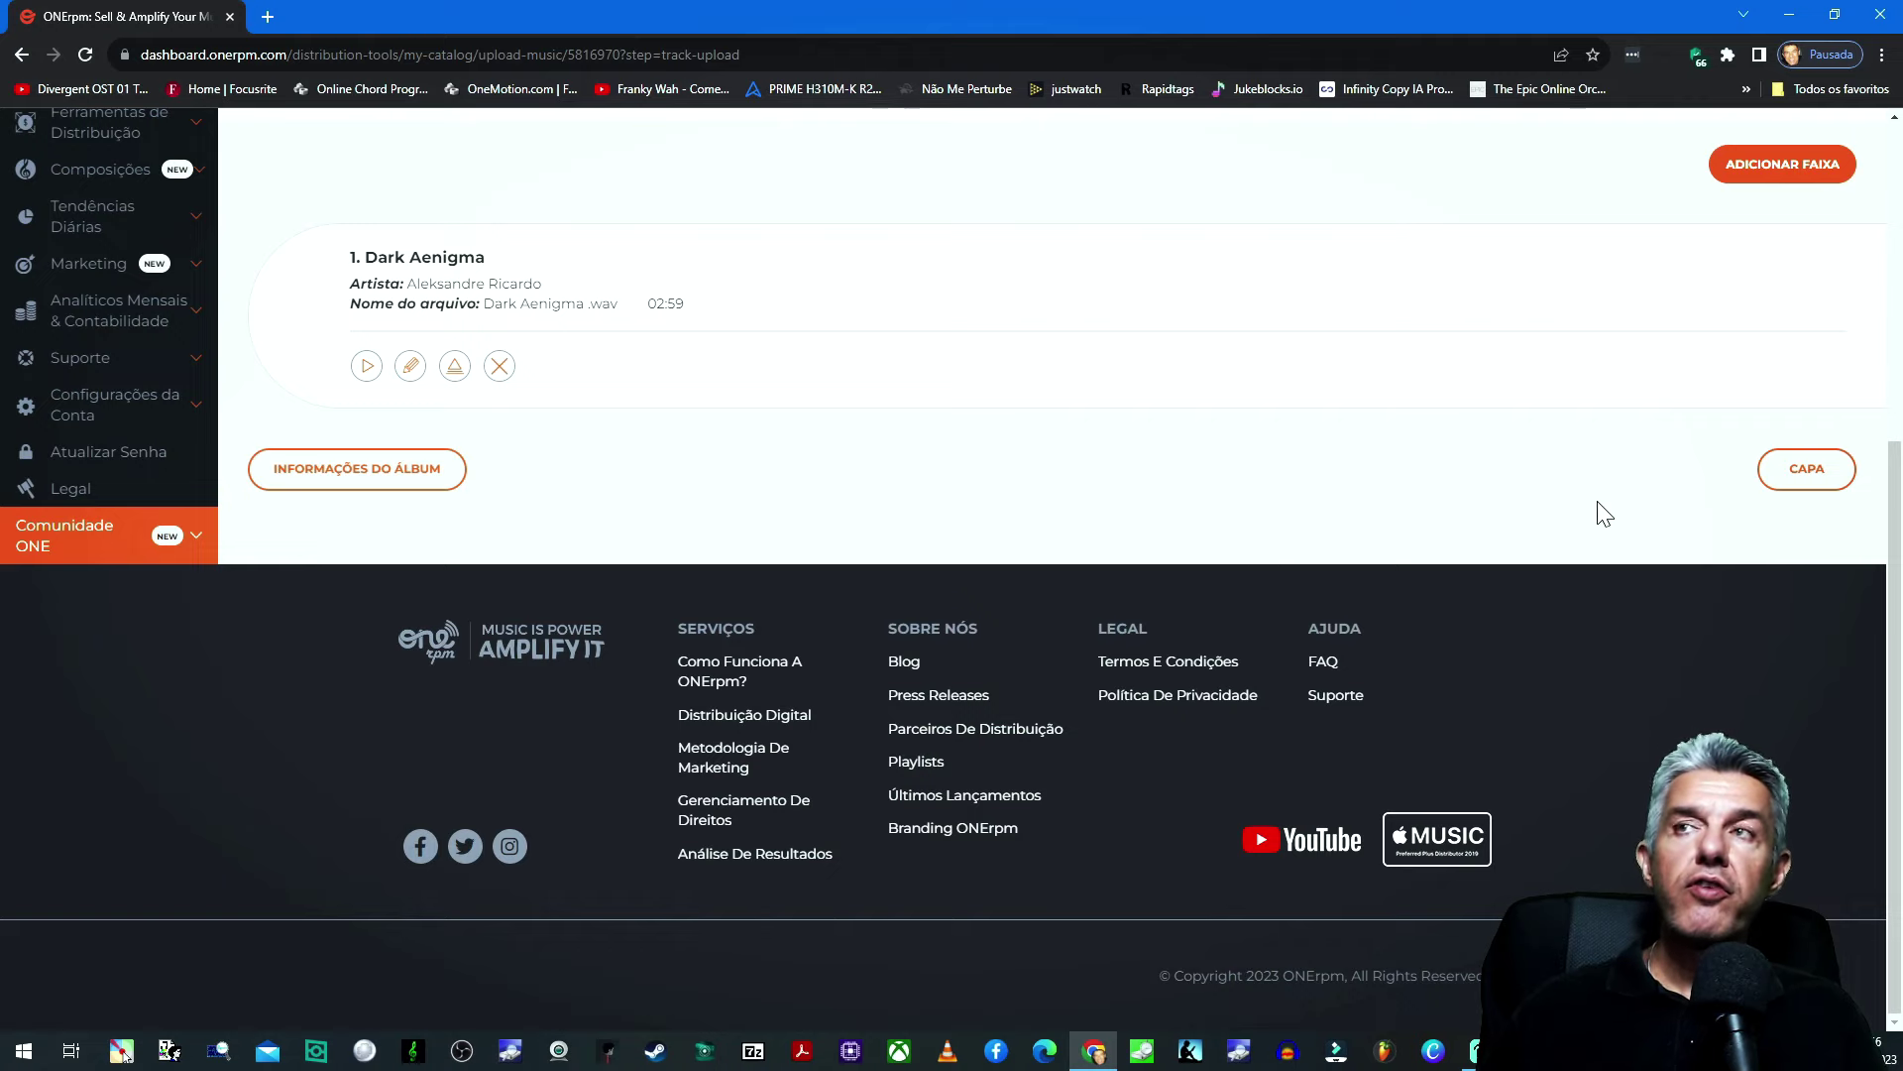
# Step: Preview the image "DARK AENIGMA OFICIAL CAPA .png" at larger size and upload it as the album cover
pyautogui.click(1808, 472)
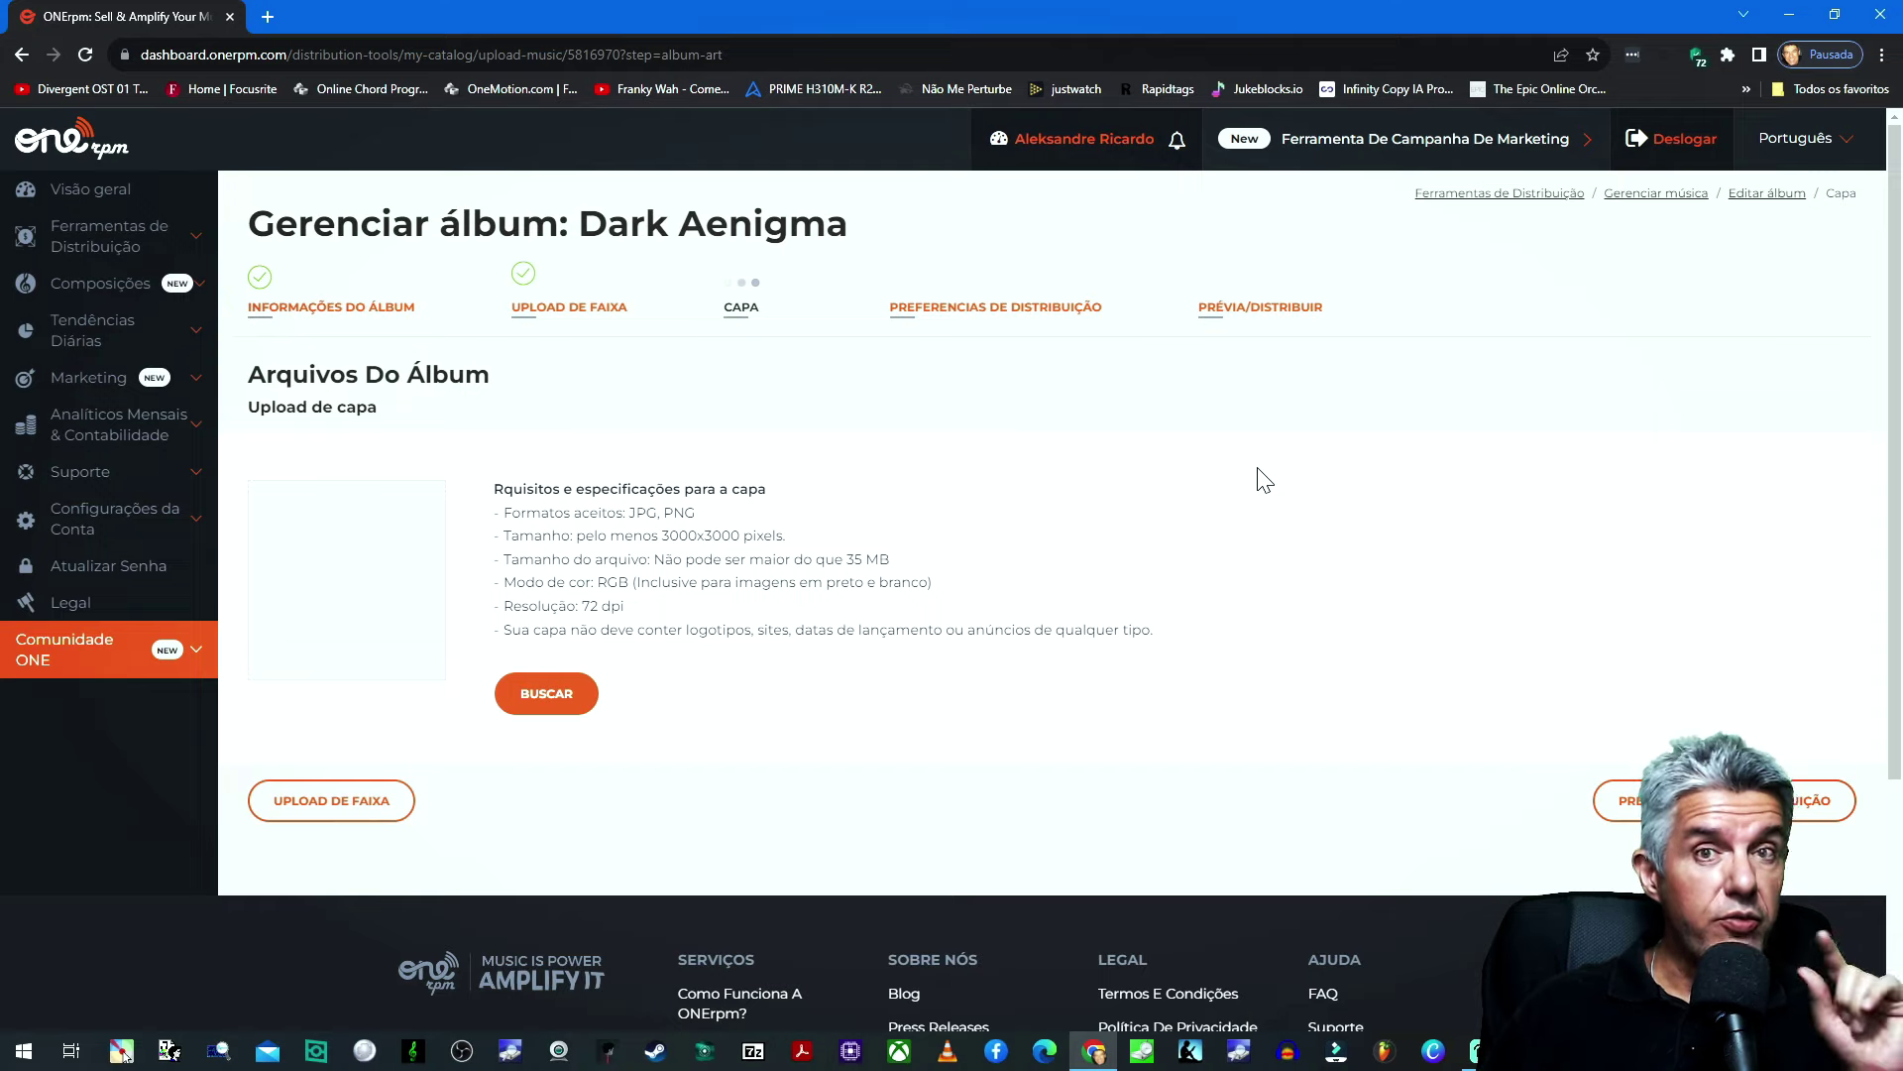
pyautogui.click(545, 692)
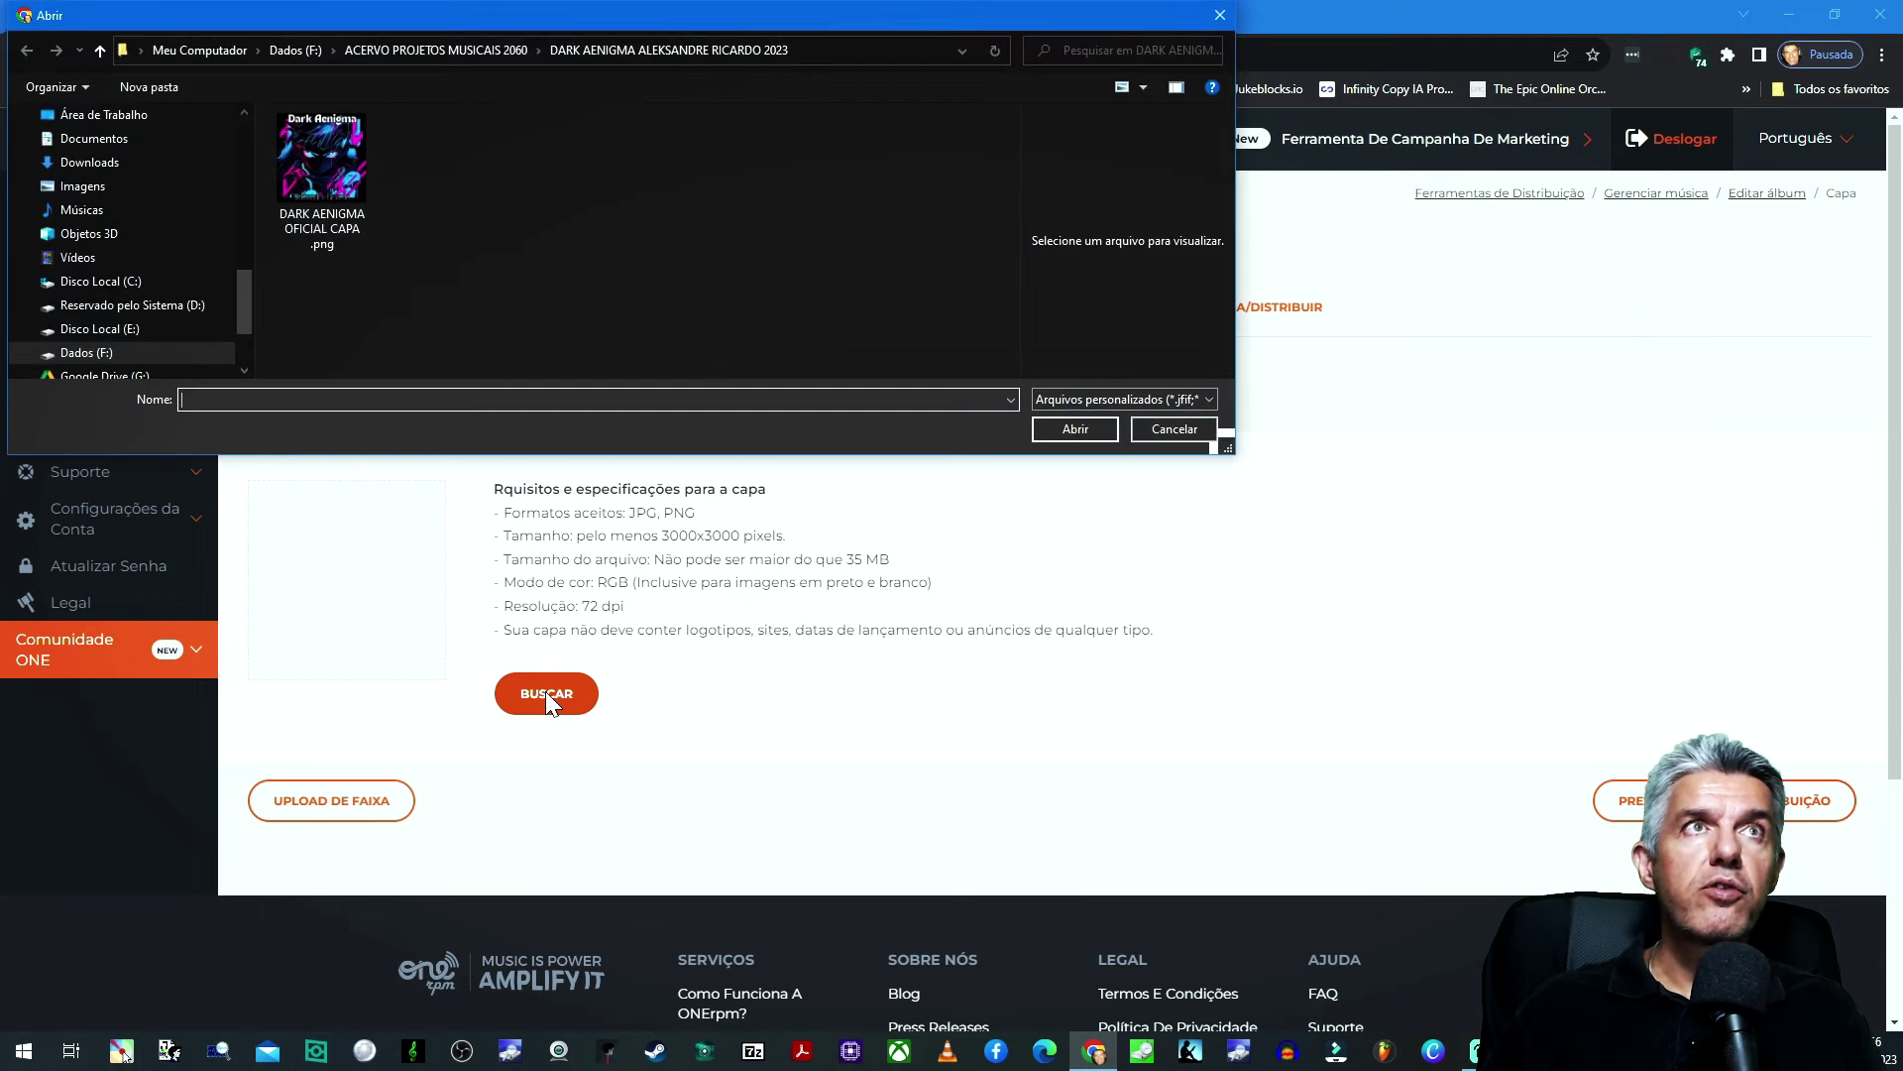
pyautogui.click(333, 215)
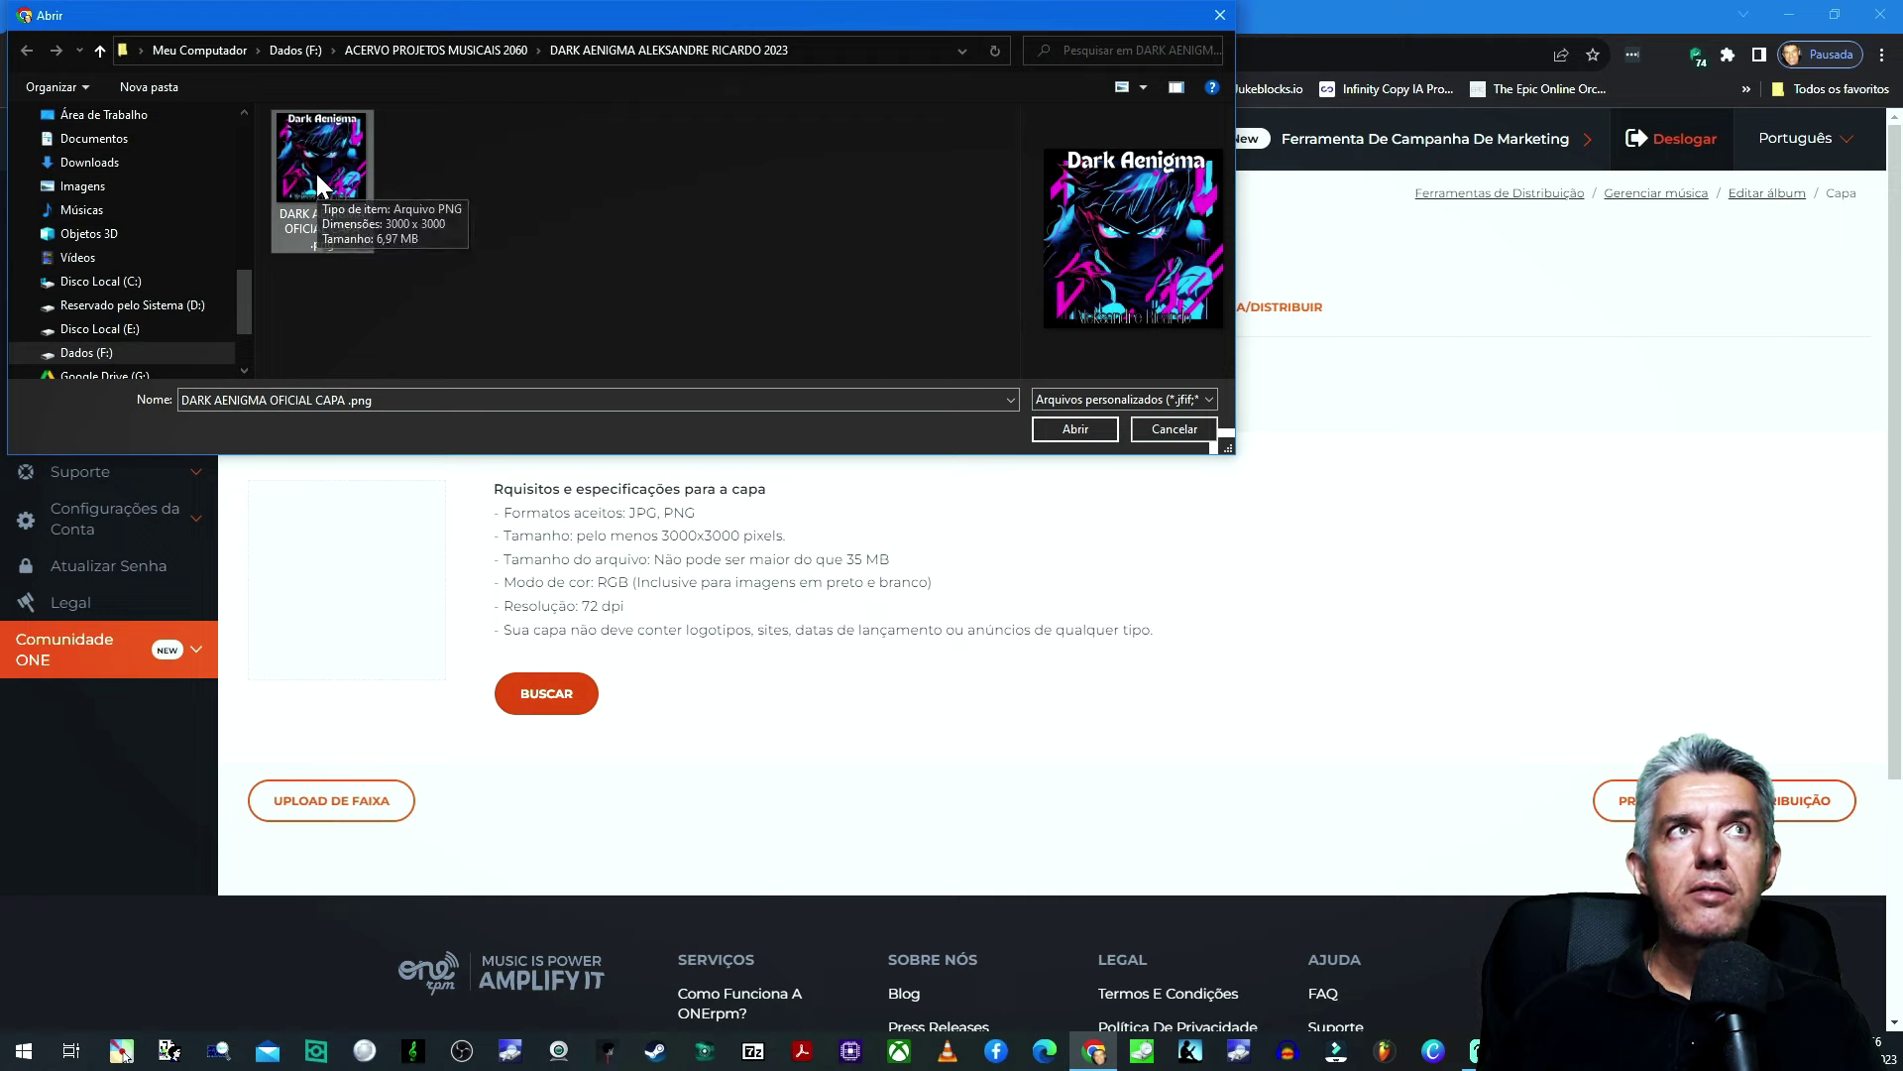
pyautogui.rightClick(317, 174)
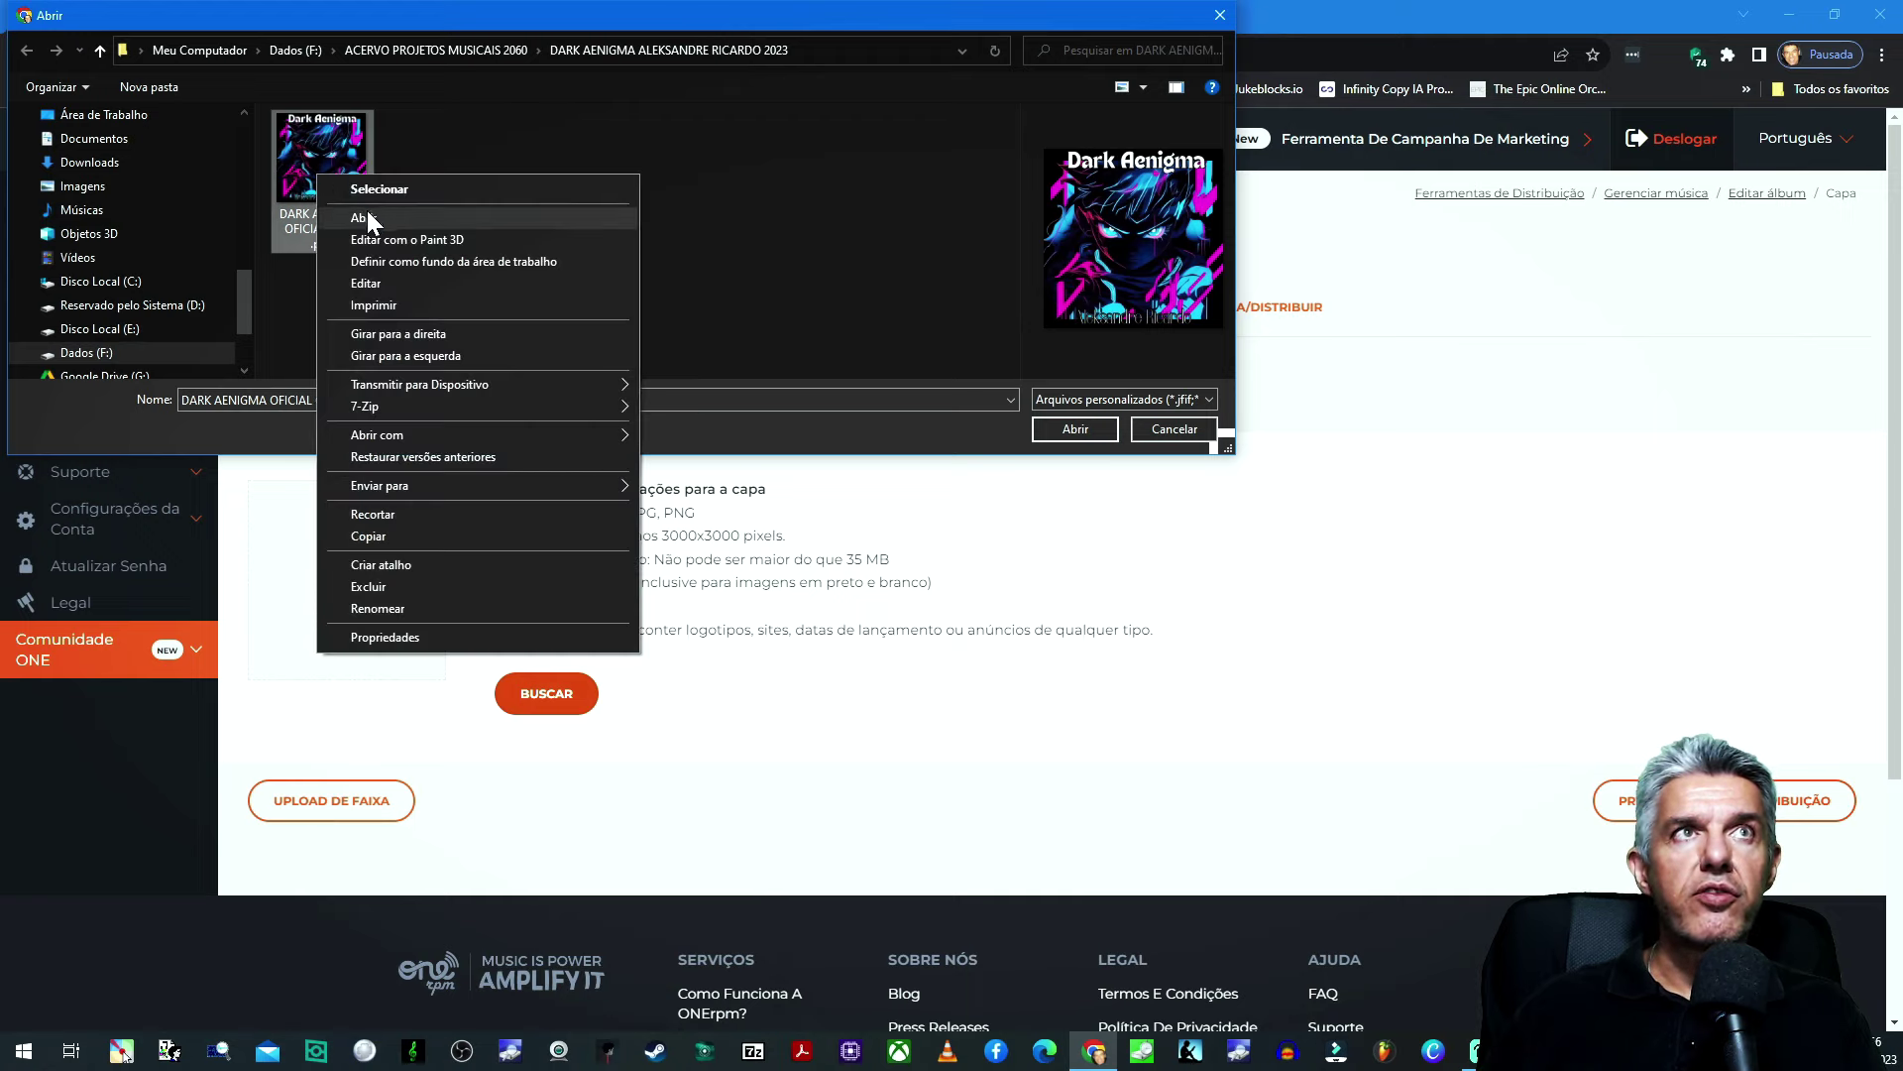
pyautogui.click(392, 220)
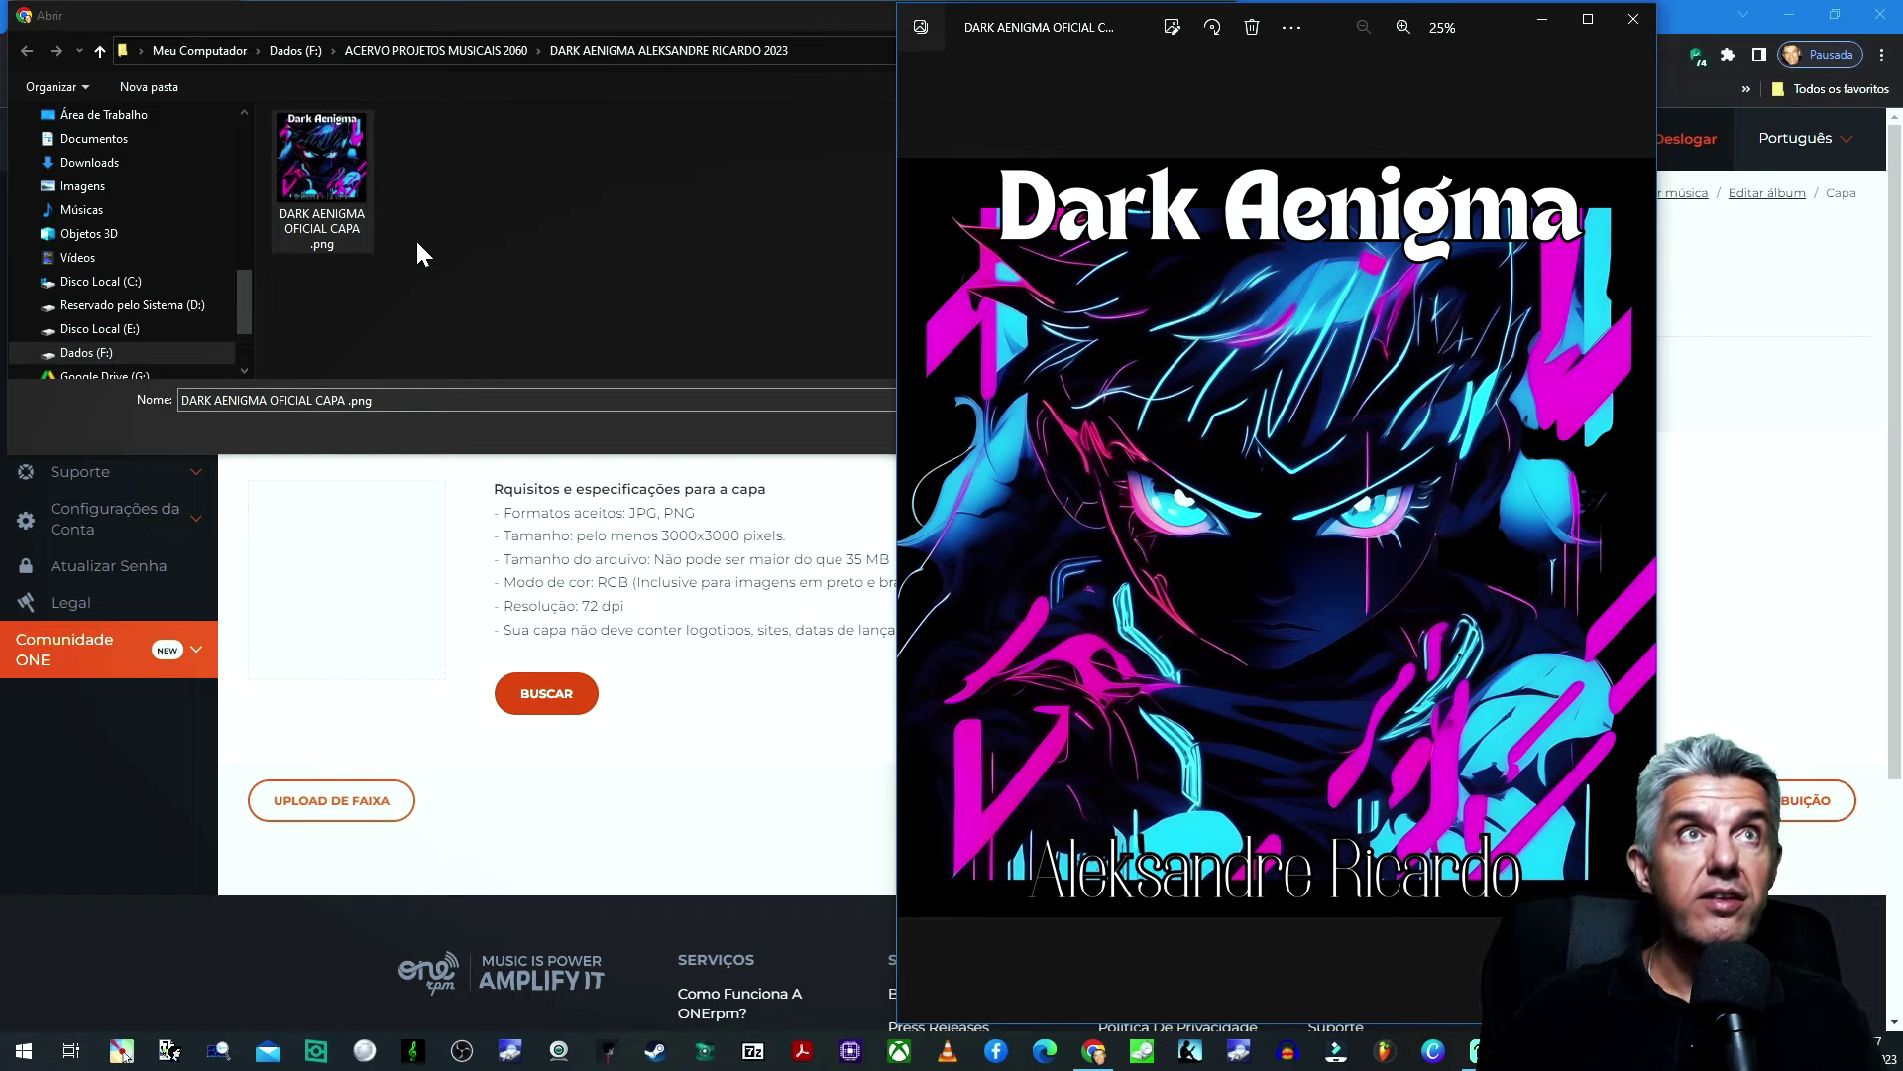
pyautogui.click(1634, 17)
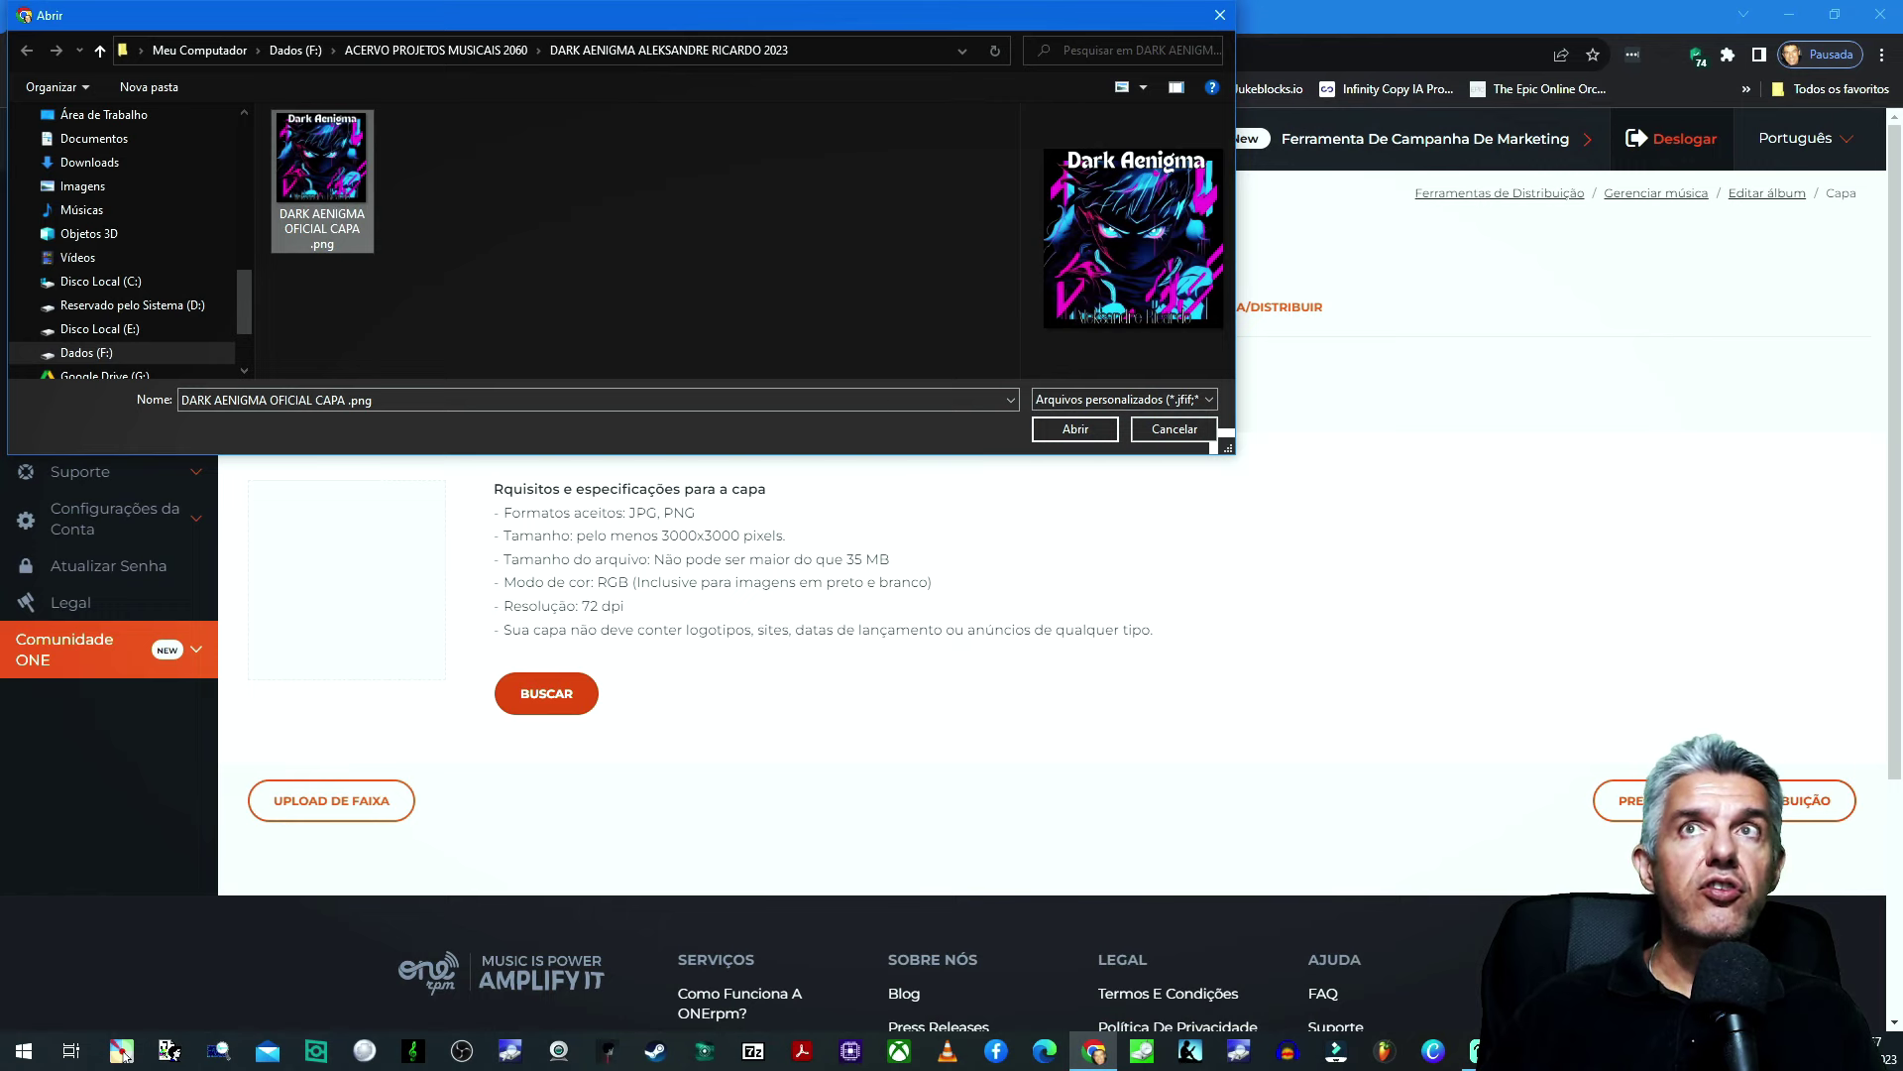
pyautogui.click(1077, 433)
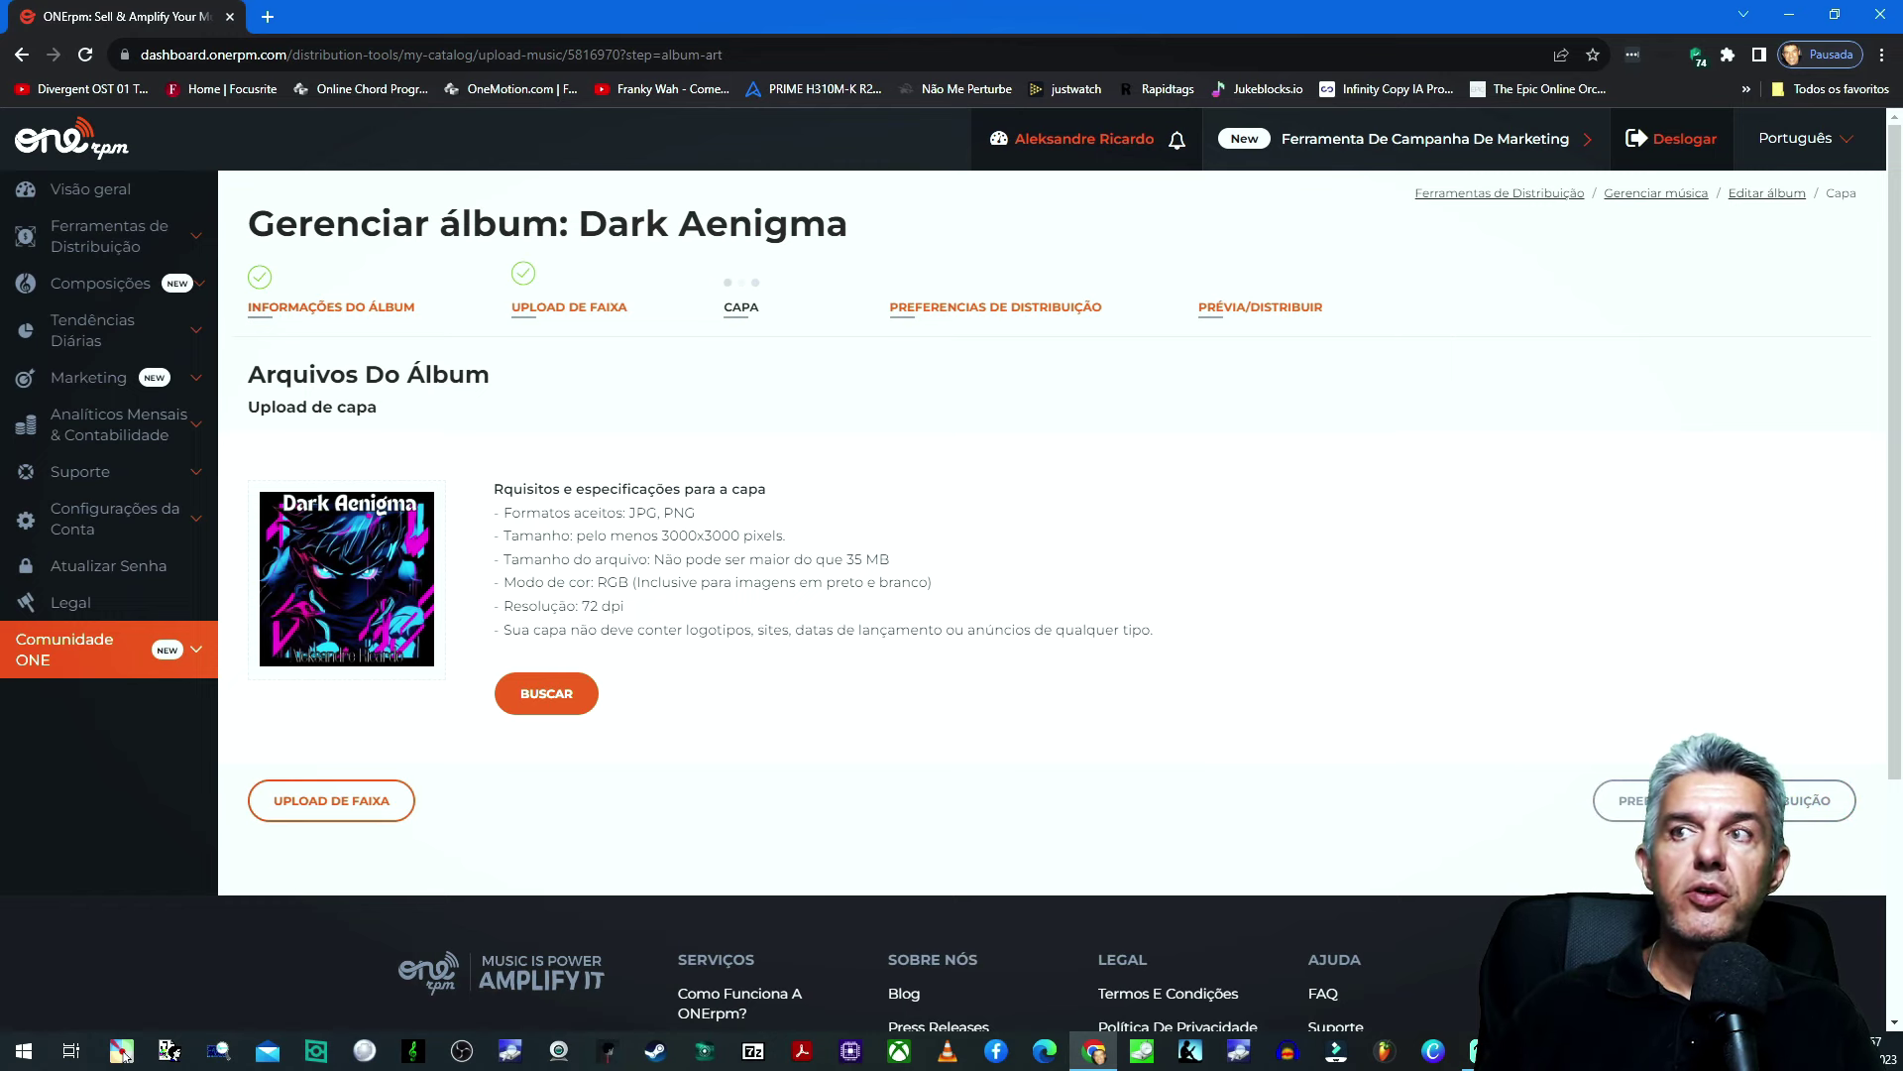
# Step: Proceed to the album's distribution preferences and set the release date to 12/8/2023
pyautogui.click(1626, 800)
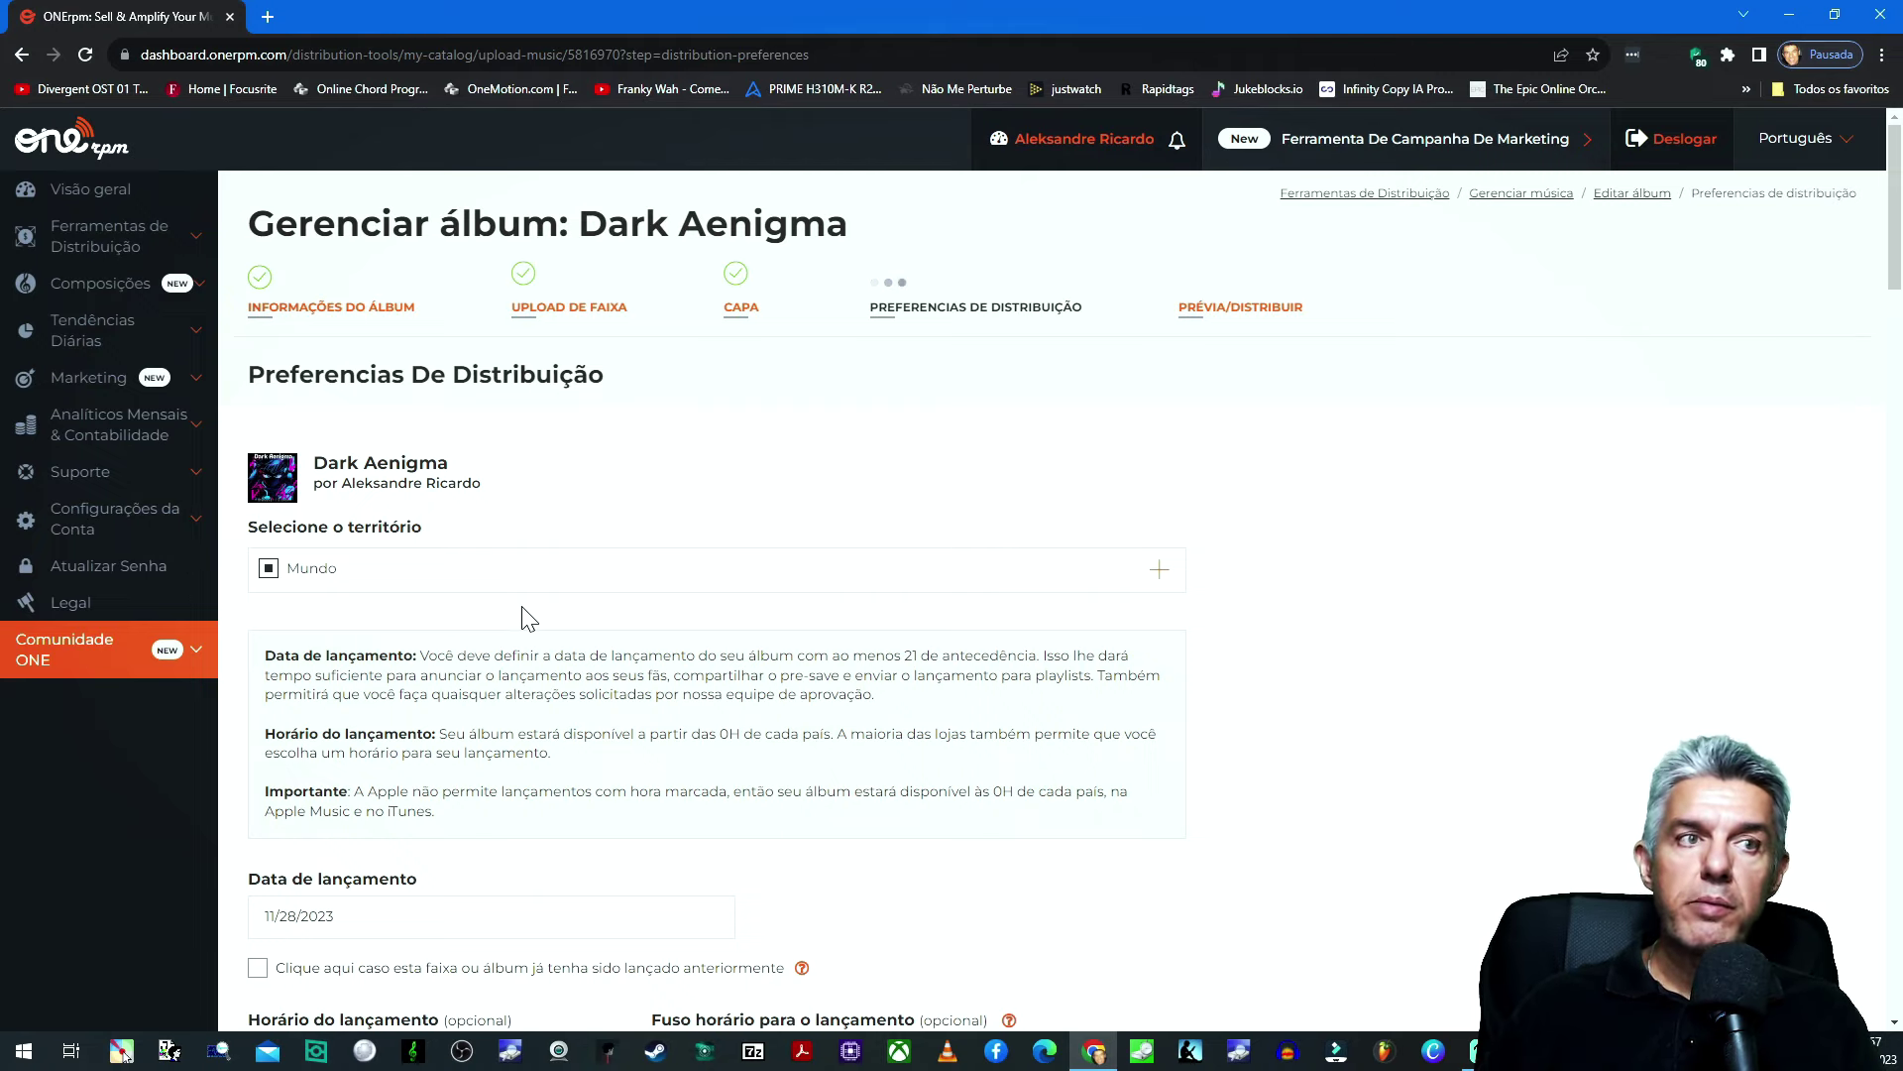
pyautogui.scroll(-4, 528, 619)
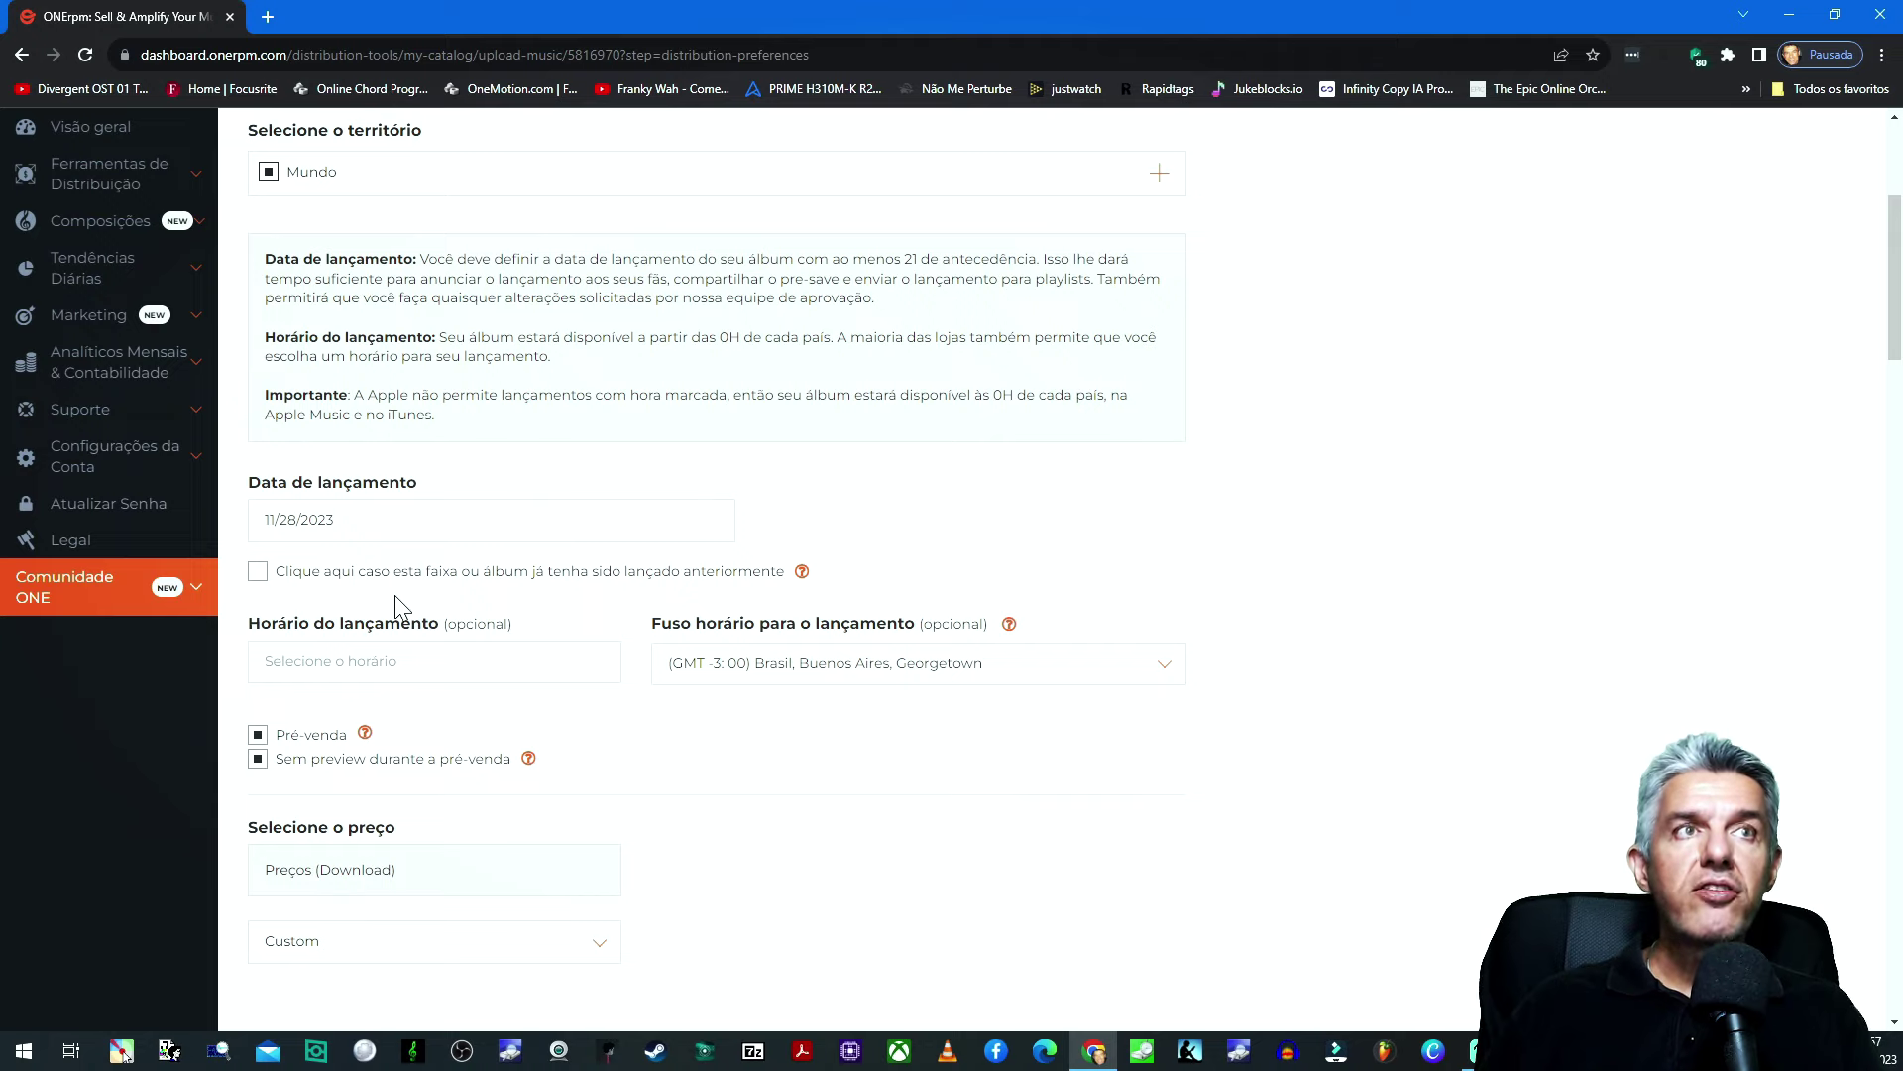
pyautogui.click(395, 526)
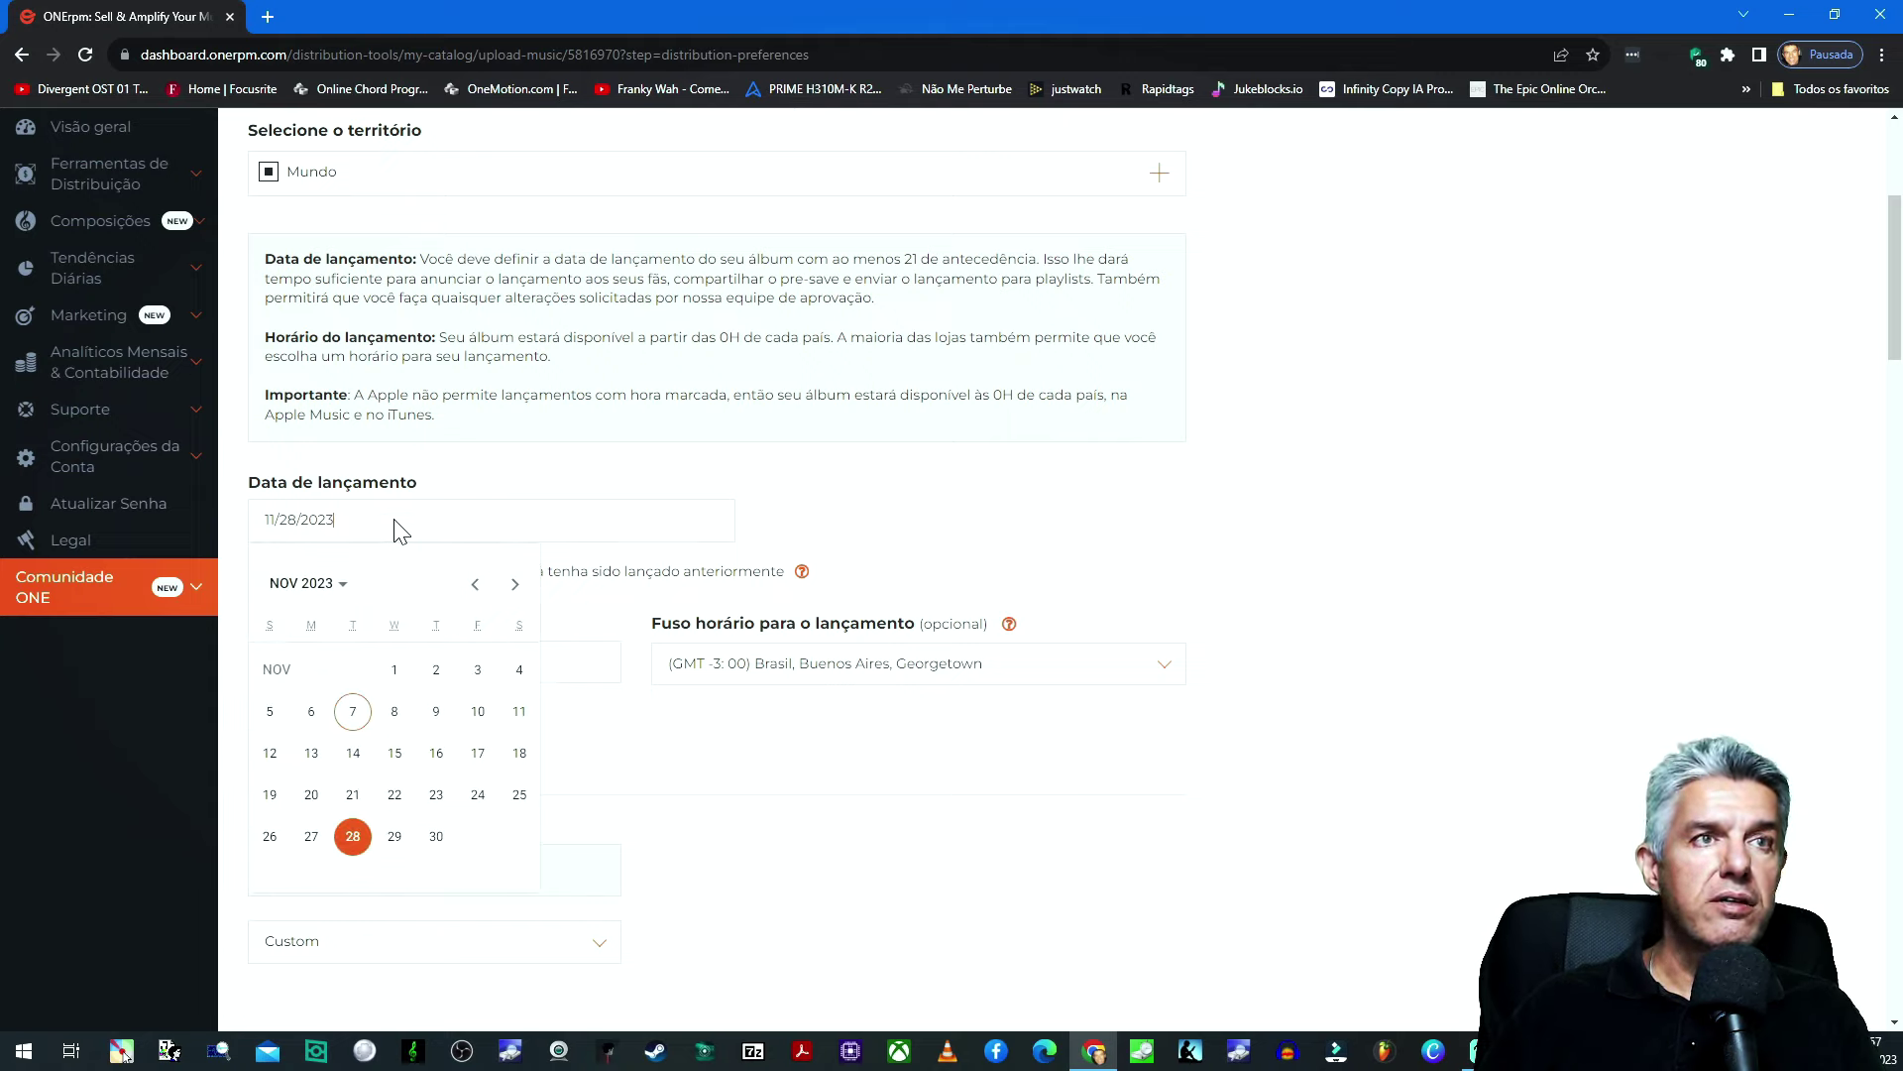
pyautogui.click(503, 591)
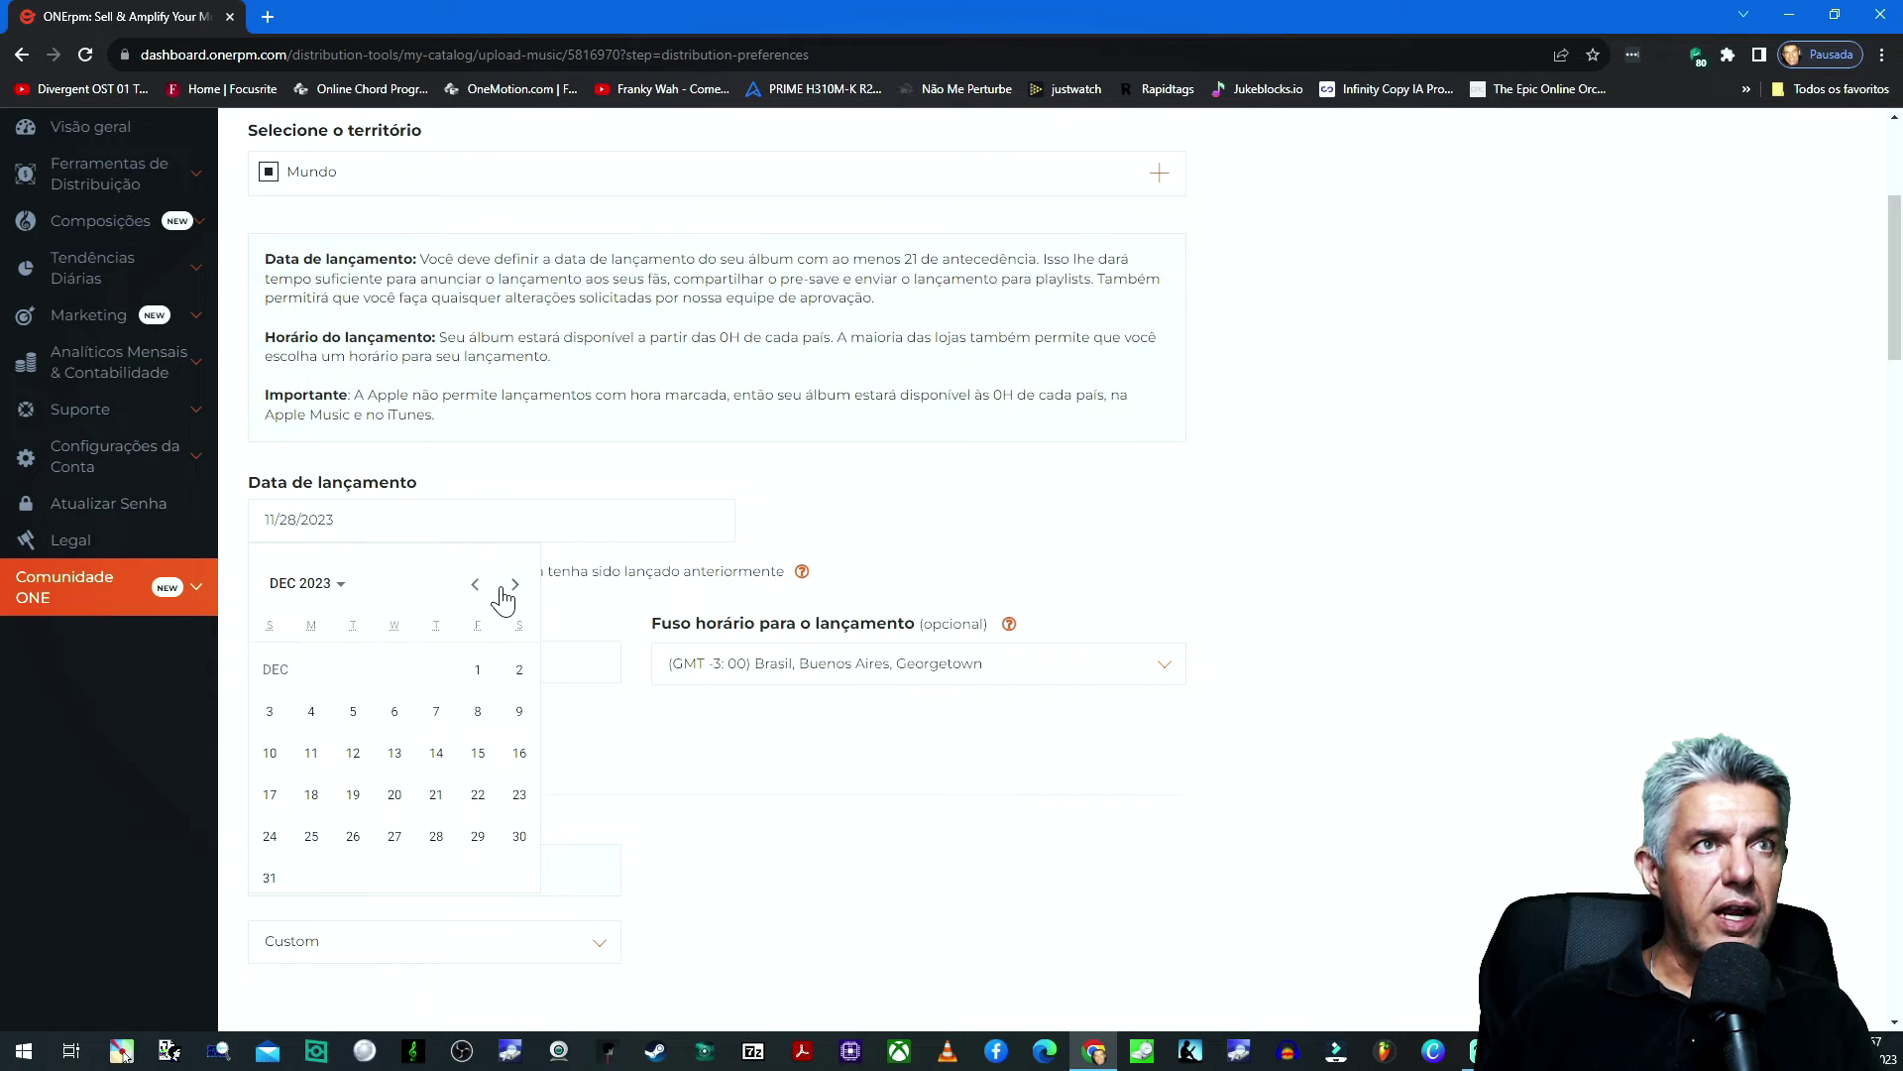
pyautogui.click(480, 714)
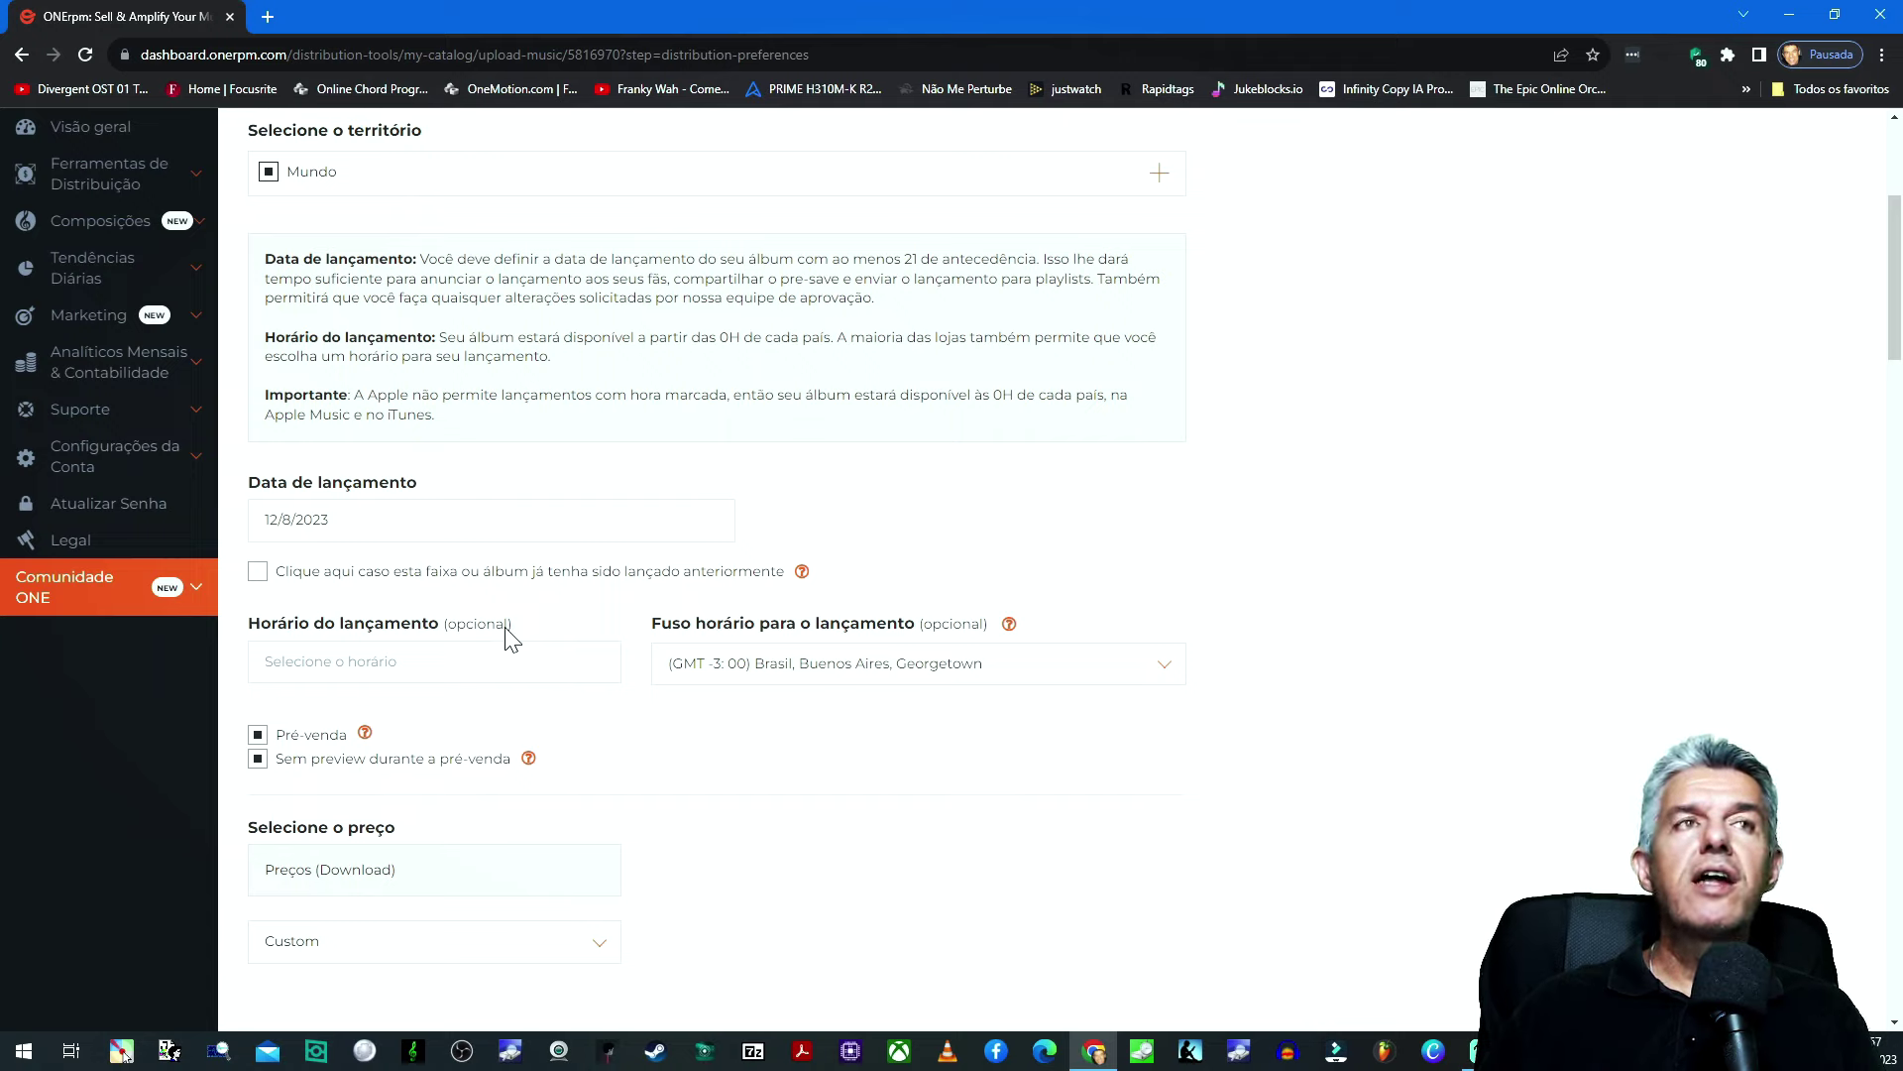